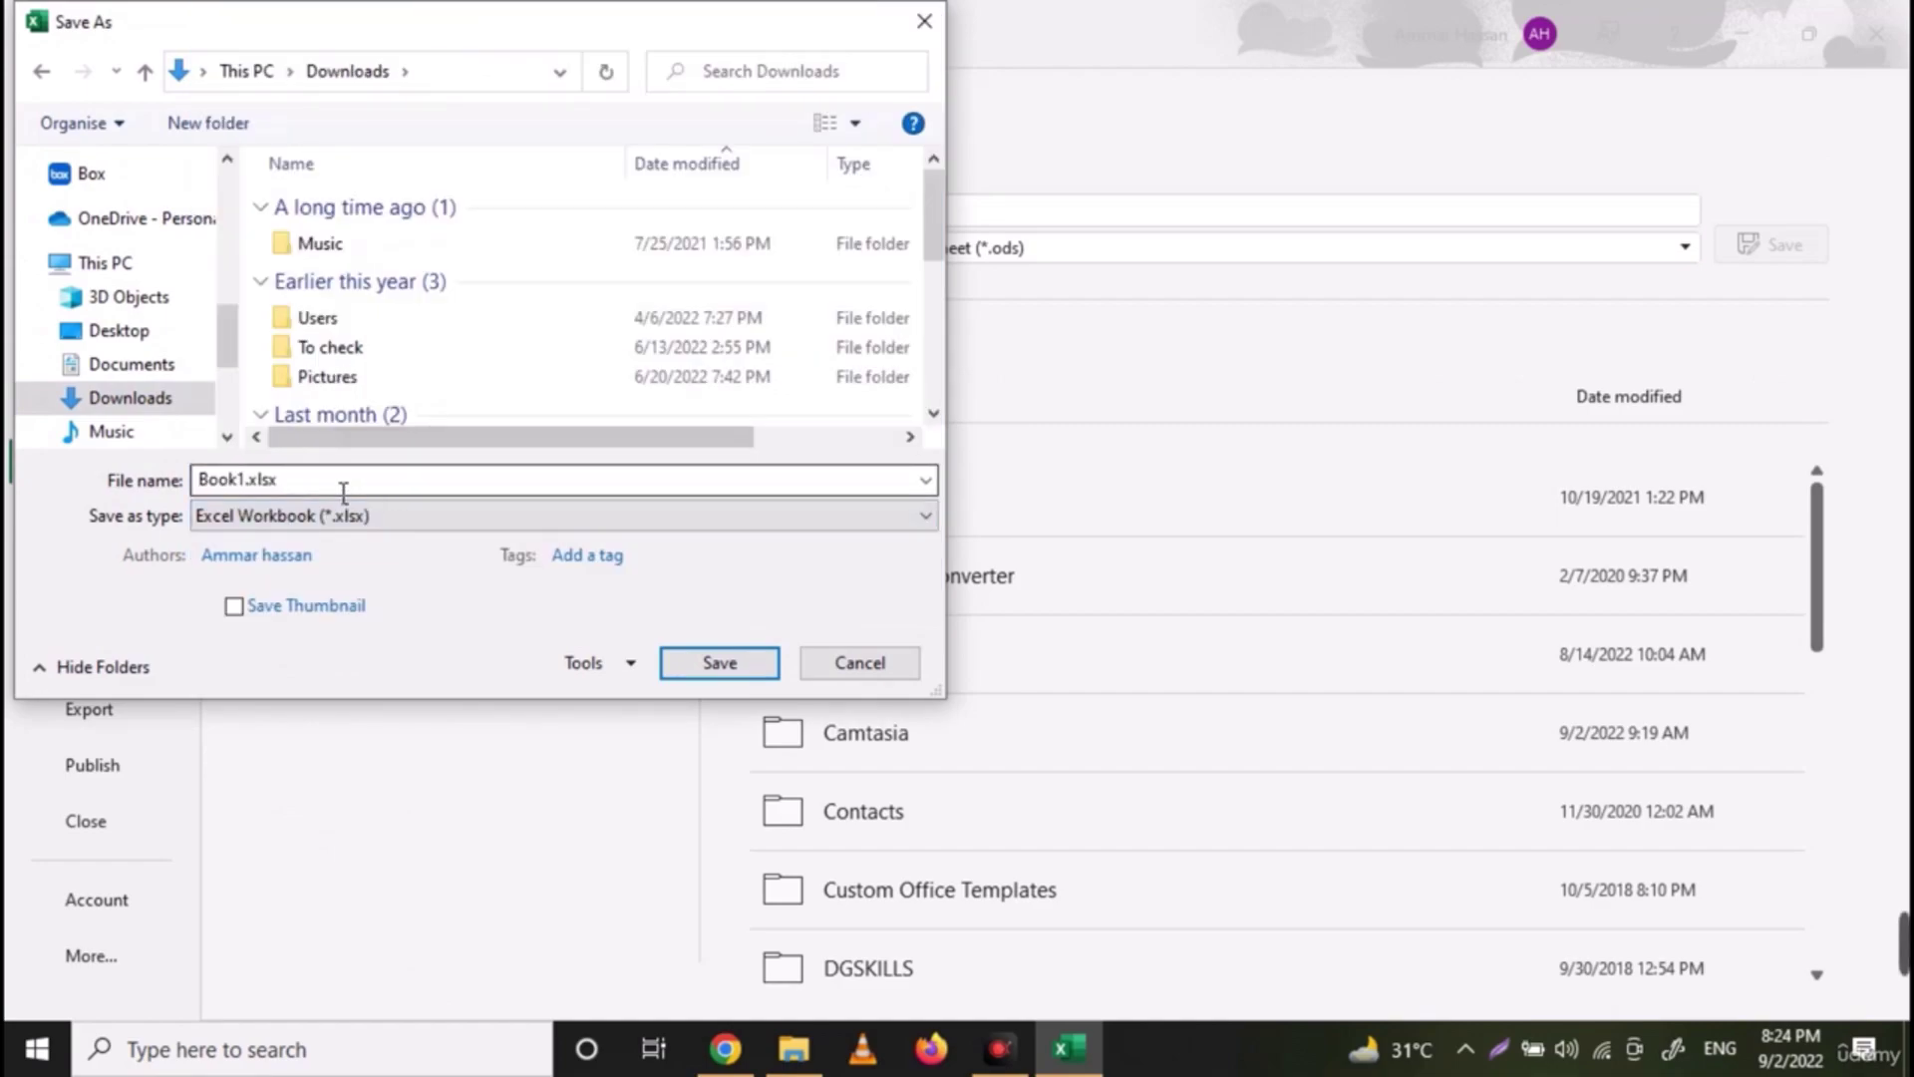
# Save the workbook to Downloads as test1.xlsx (Excel Workbook), then reopen test1.xlsx
pyautogui.click(237, 493)
pyautogui.click(237, 488)
pyautogui.press('BackSpace')
pyautogui.press('BackSpace')
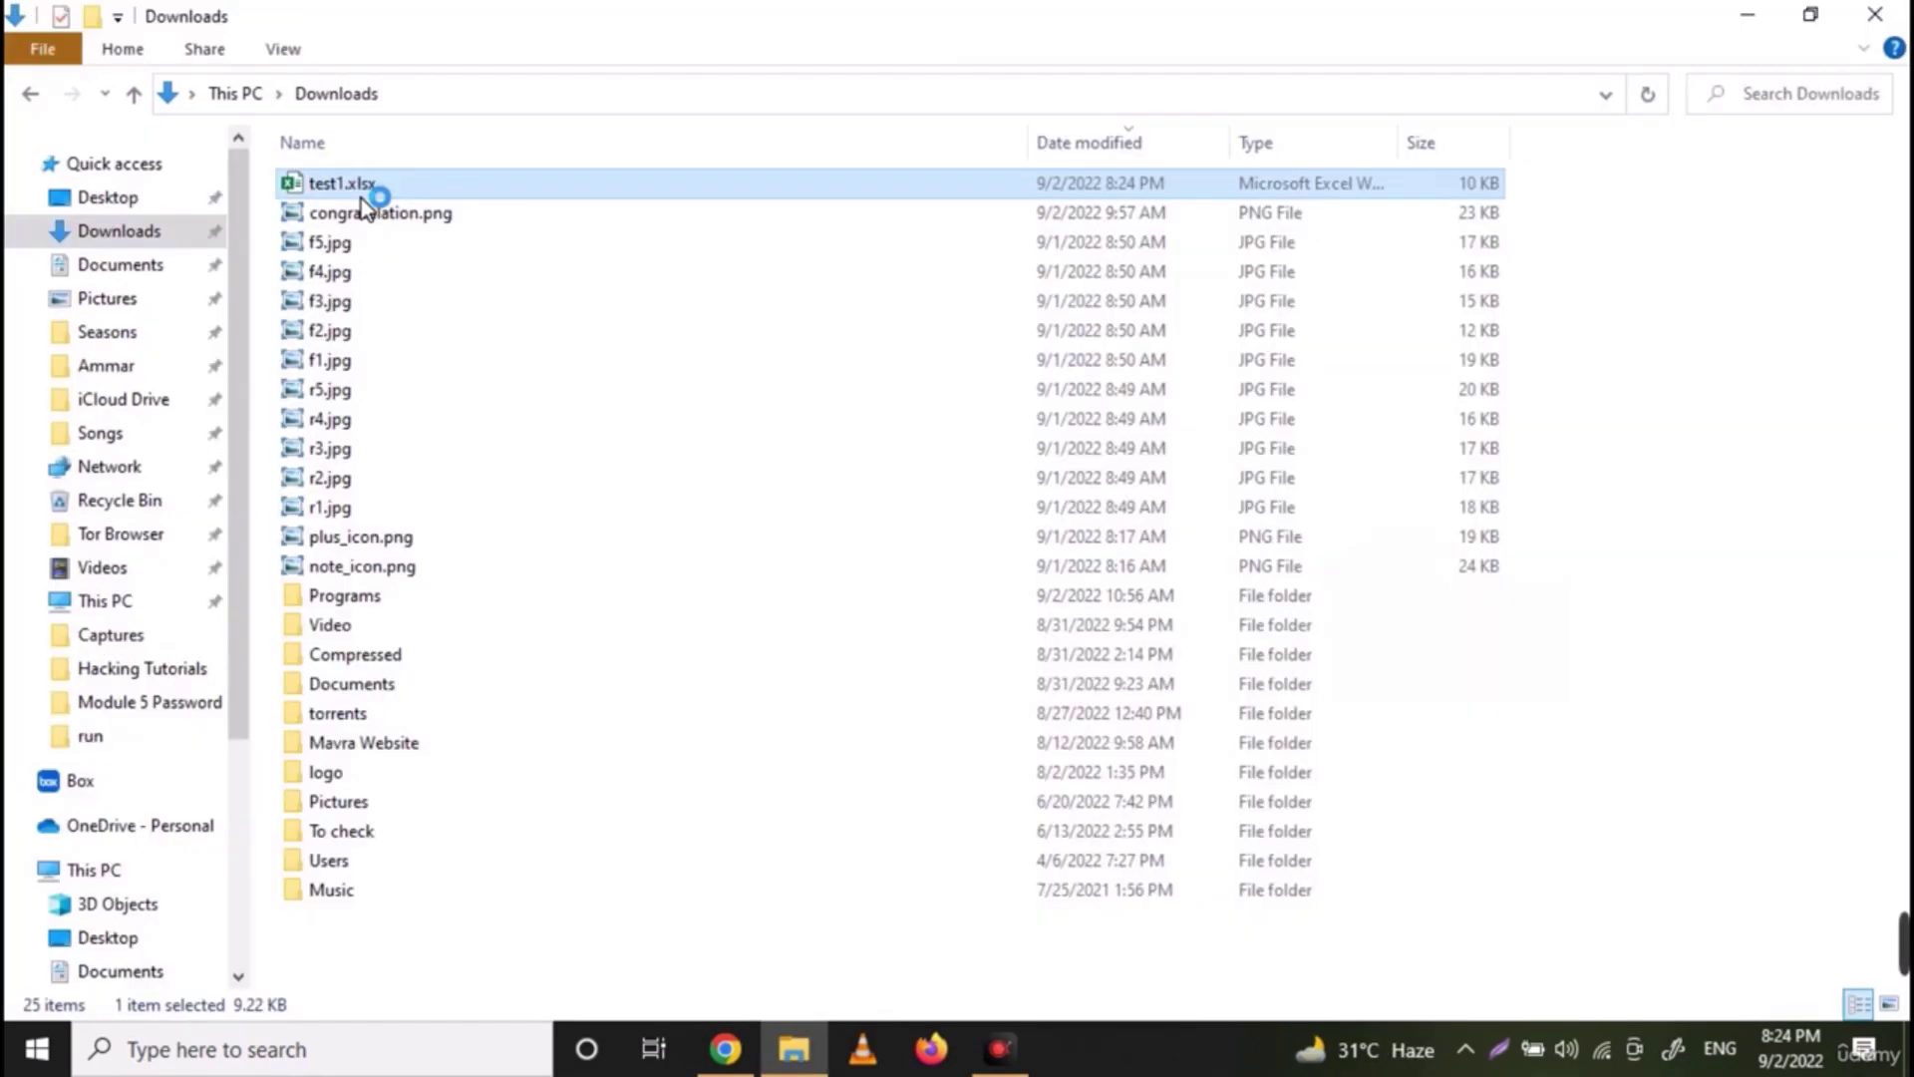
pyautogui.doubleClick(361, 187)
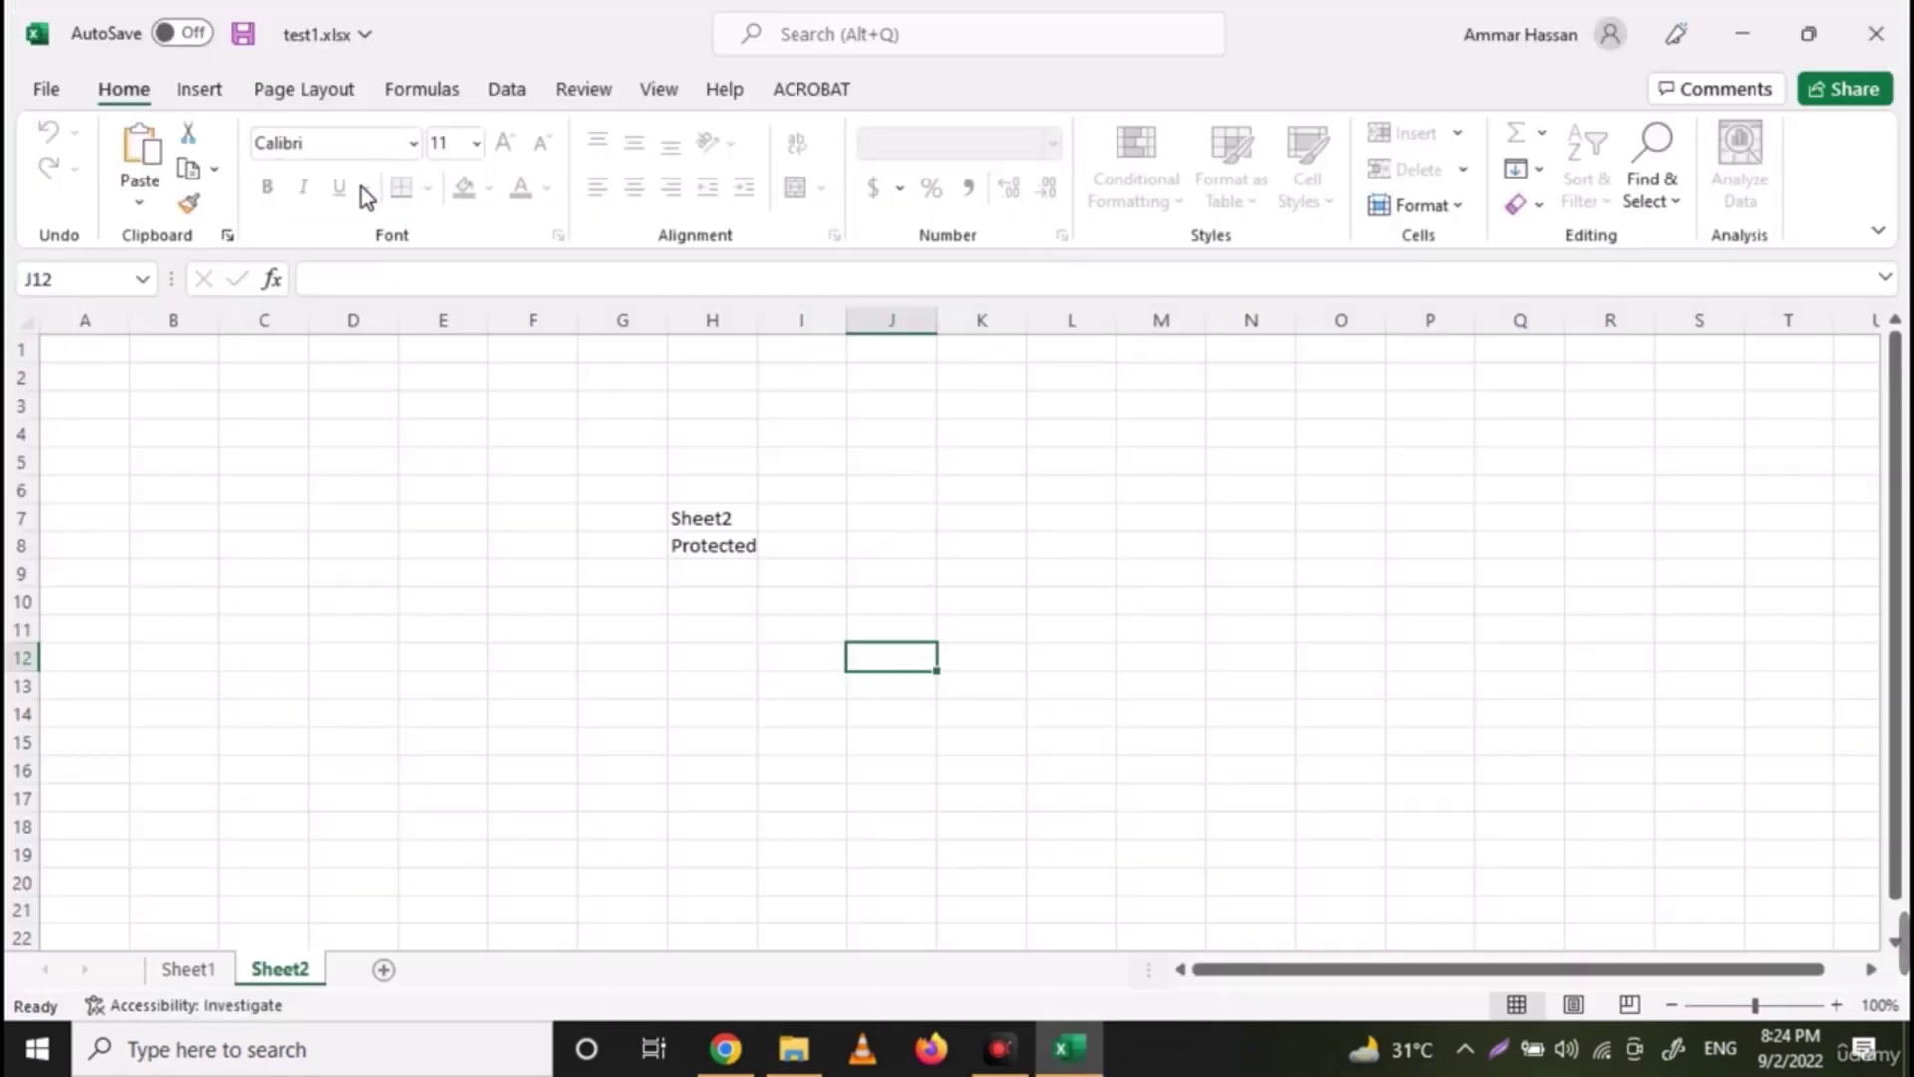
# On Sheet1, enter dda in cell I12 to confirm the sheet is editable
pyautogui.click(186, 969)
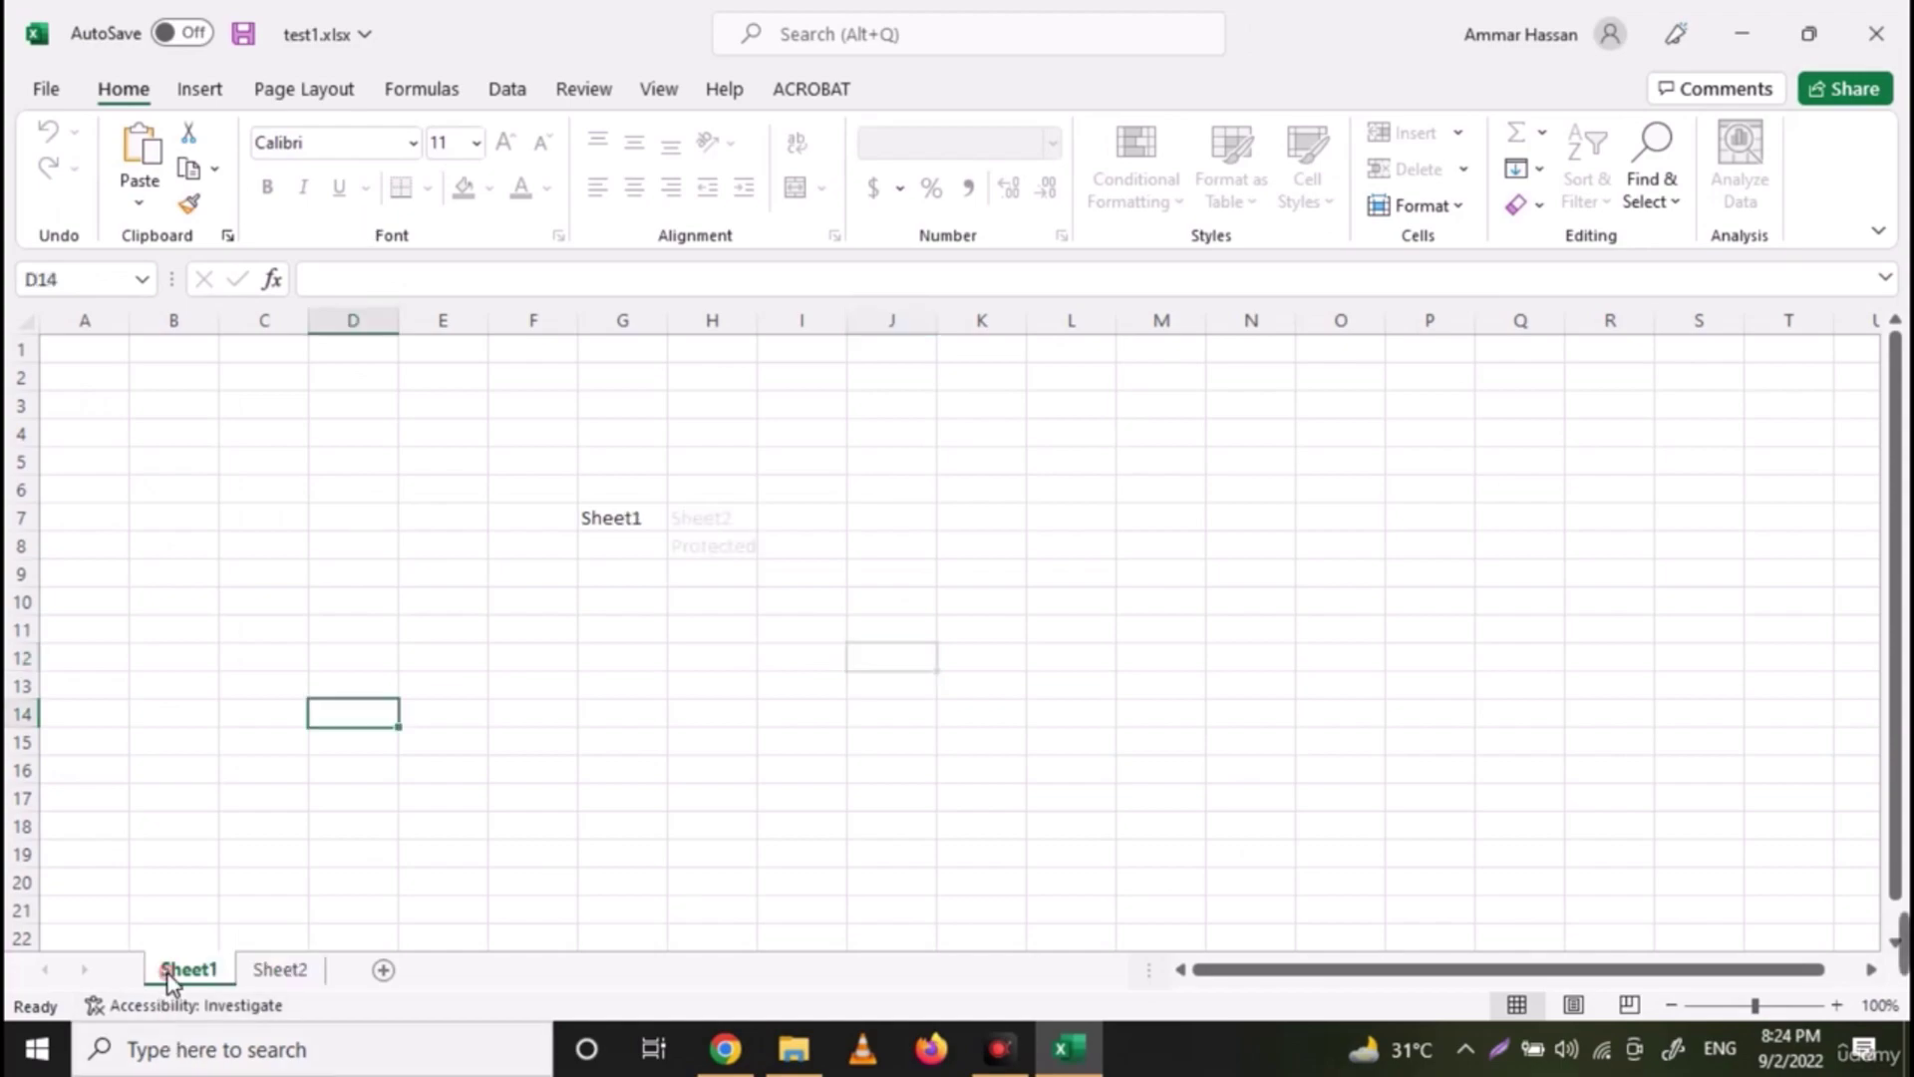
pyautogui.click(800, 660)
pyautogui.write('dda')
pyautogui.click(778, 743)
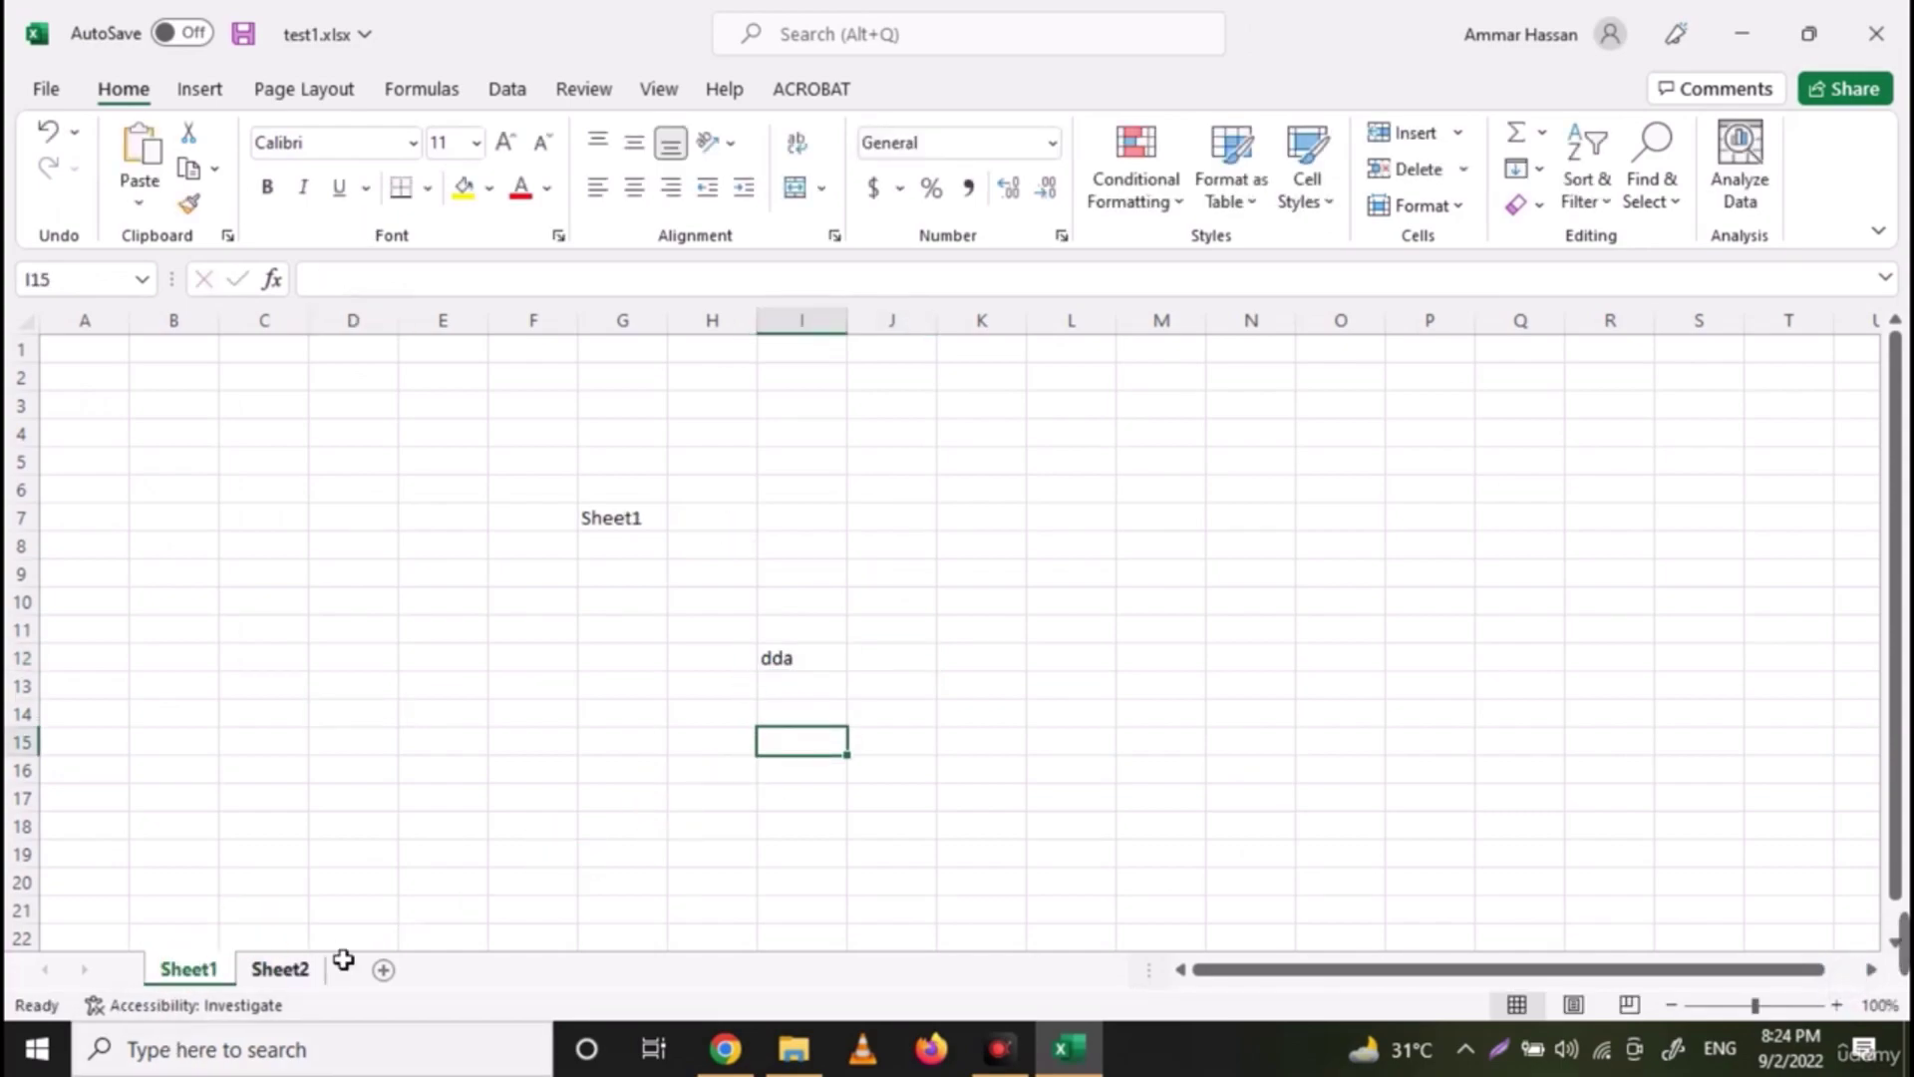
pyautogui.click(836, 684)
pyautogui.click(835, 665)
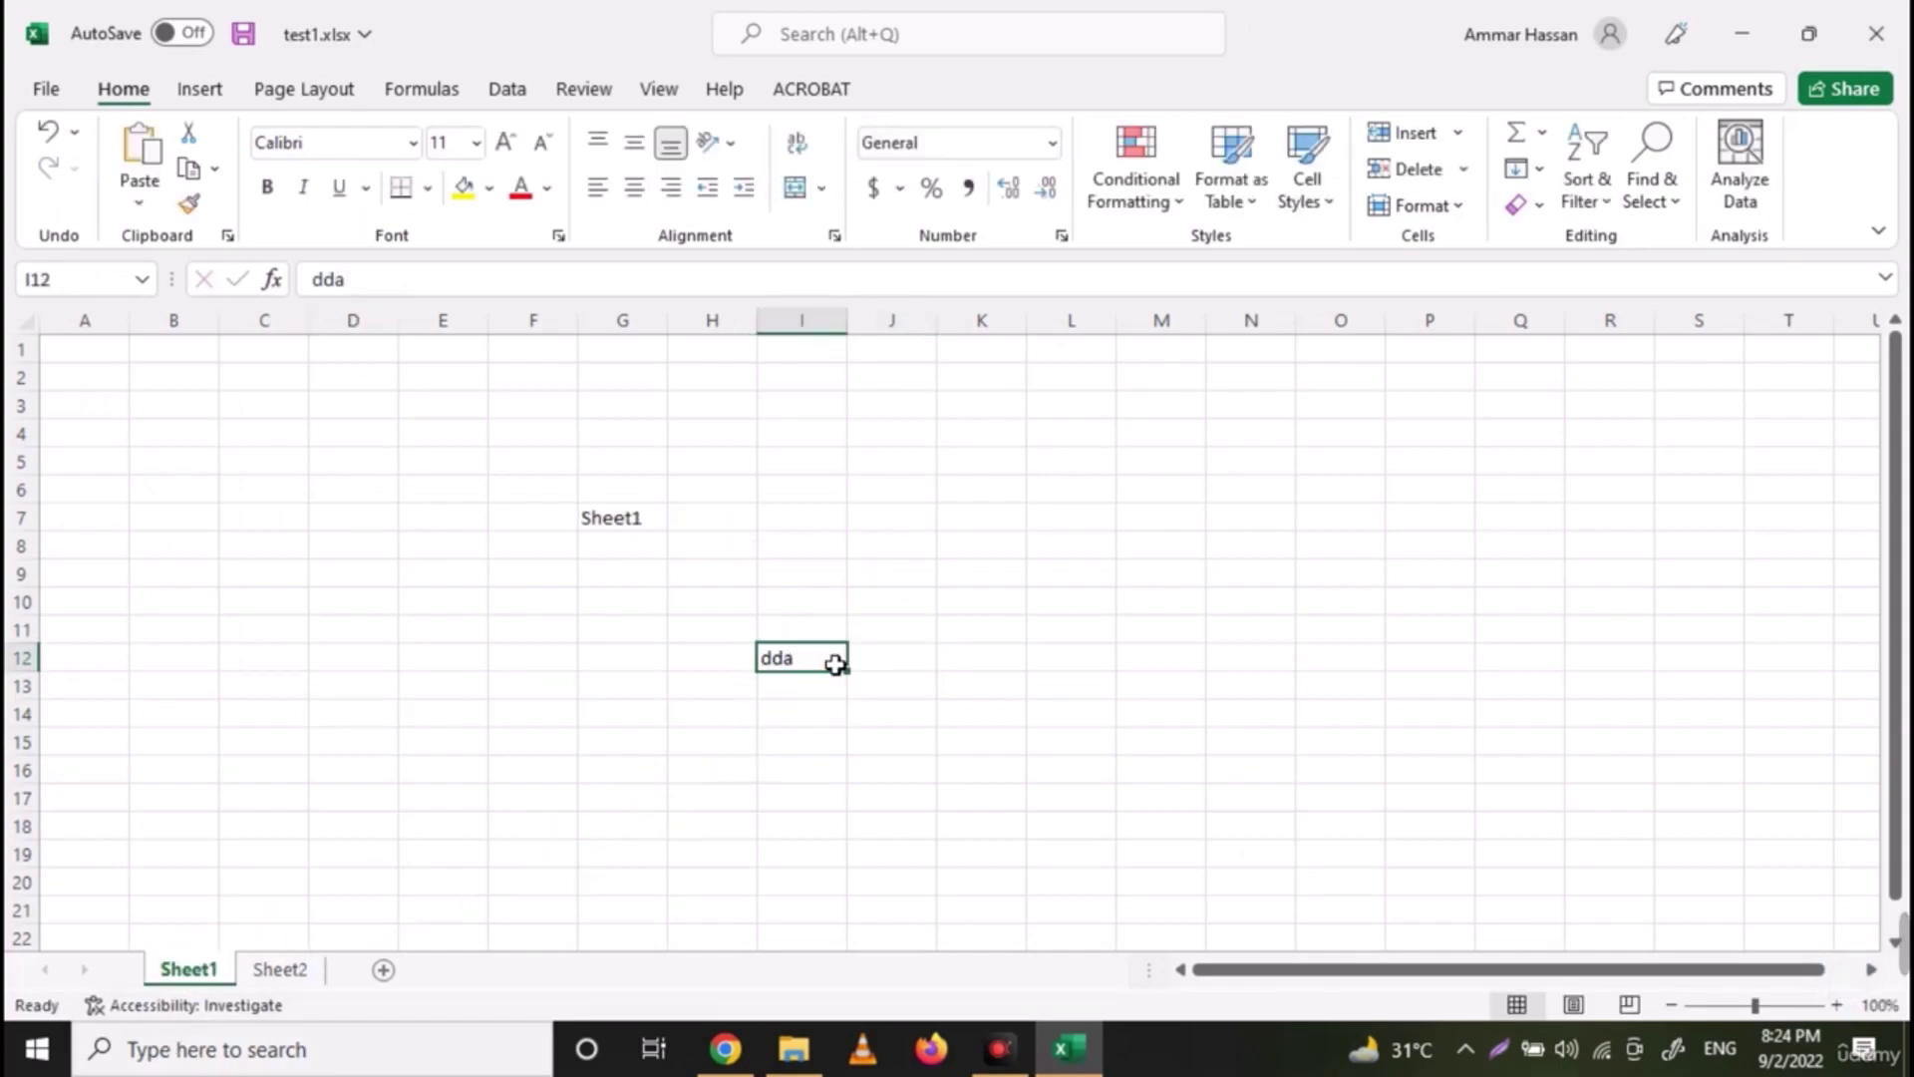
# Try editing a cell on Sheet2, dismiss the protected-sheet warning, and close Excel
pyautogui.click(289, 967)
pyautogui.doubleClick(1105, 634)
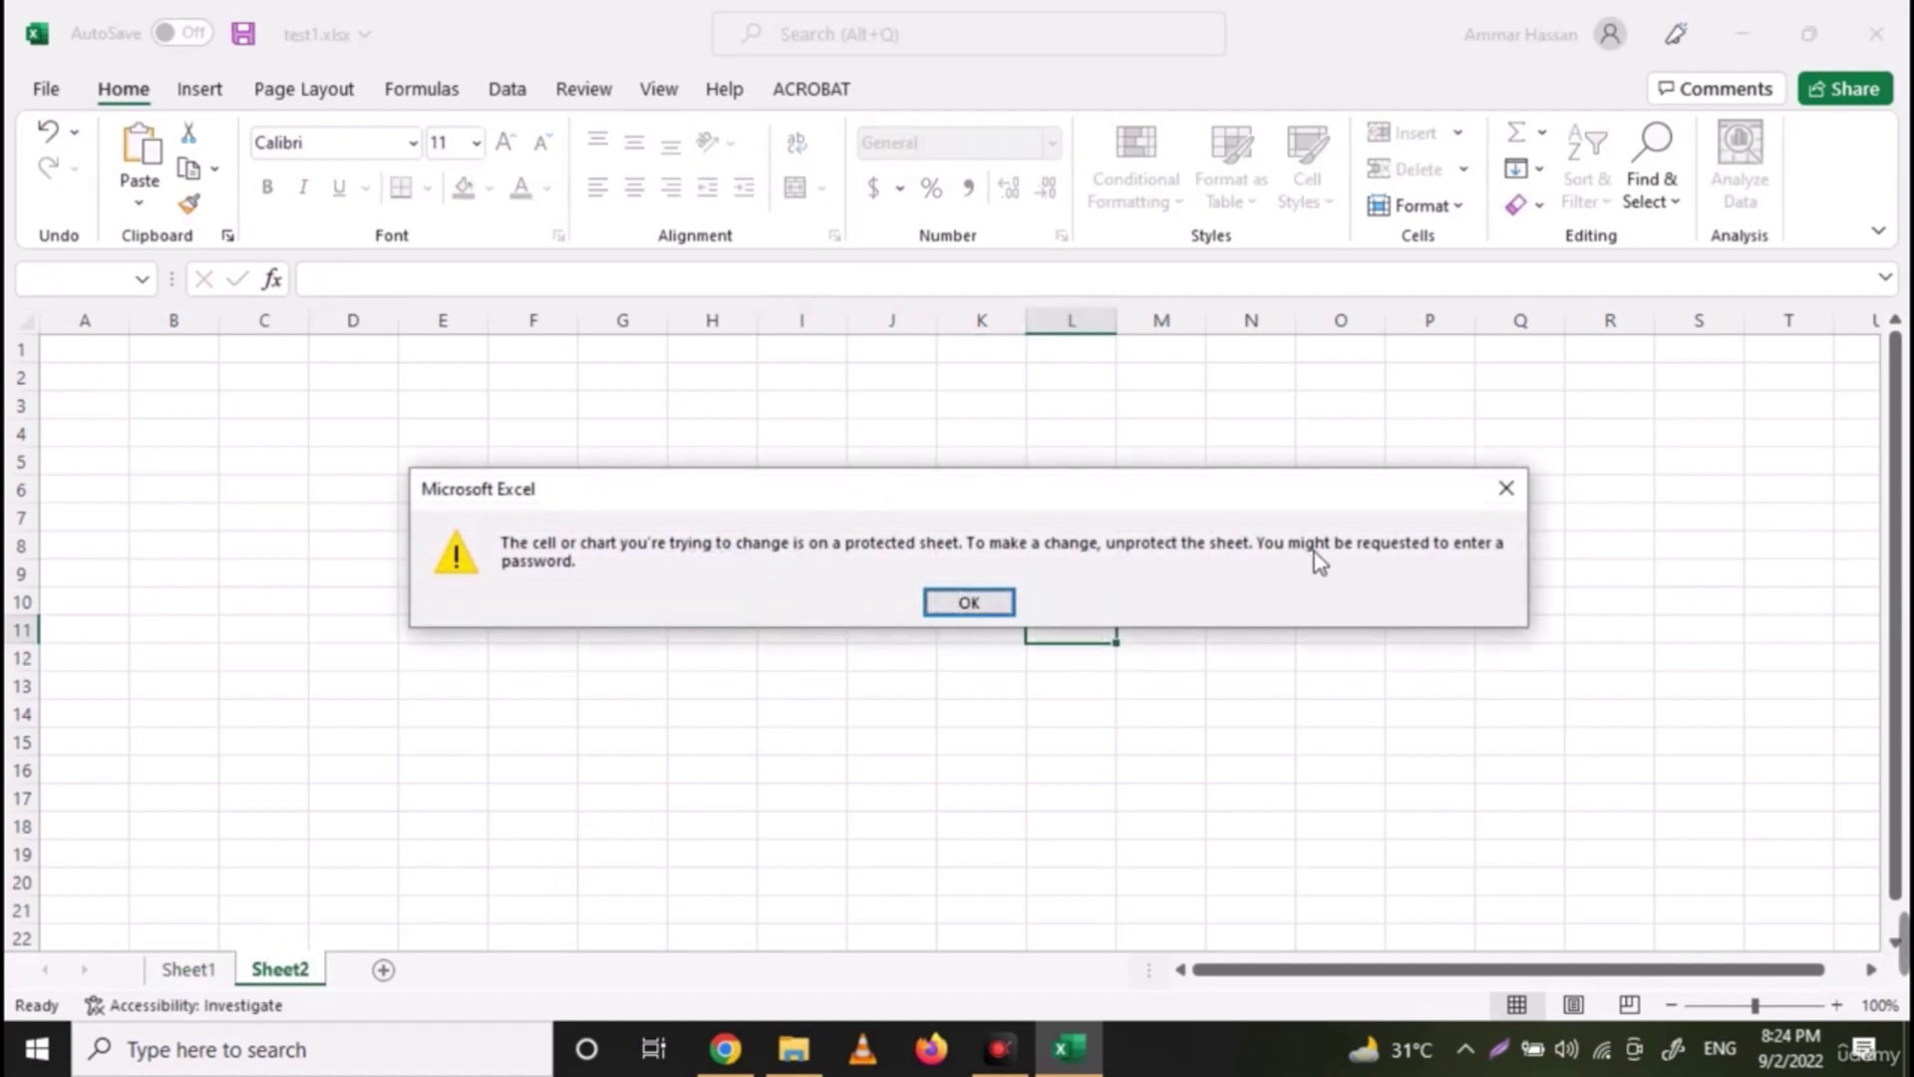
pyautogui.click(992, 606)
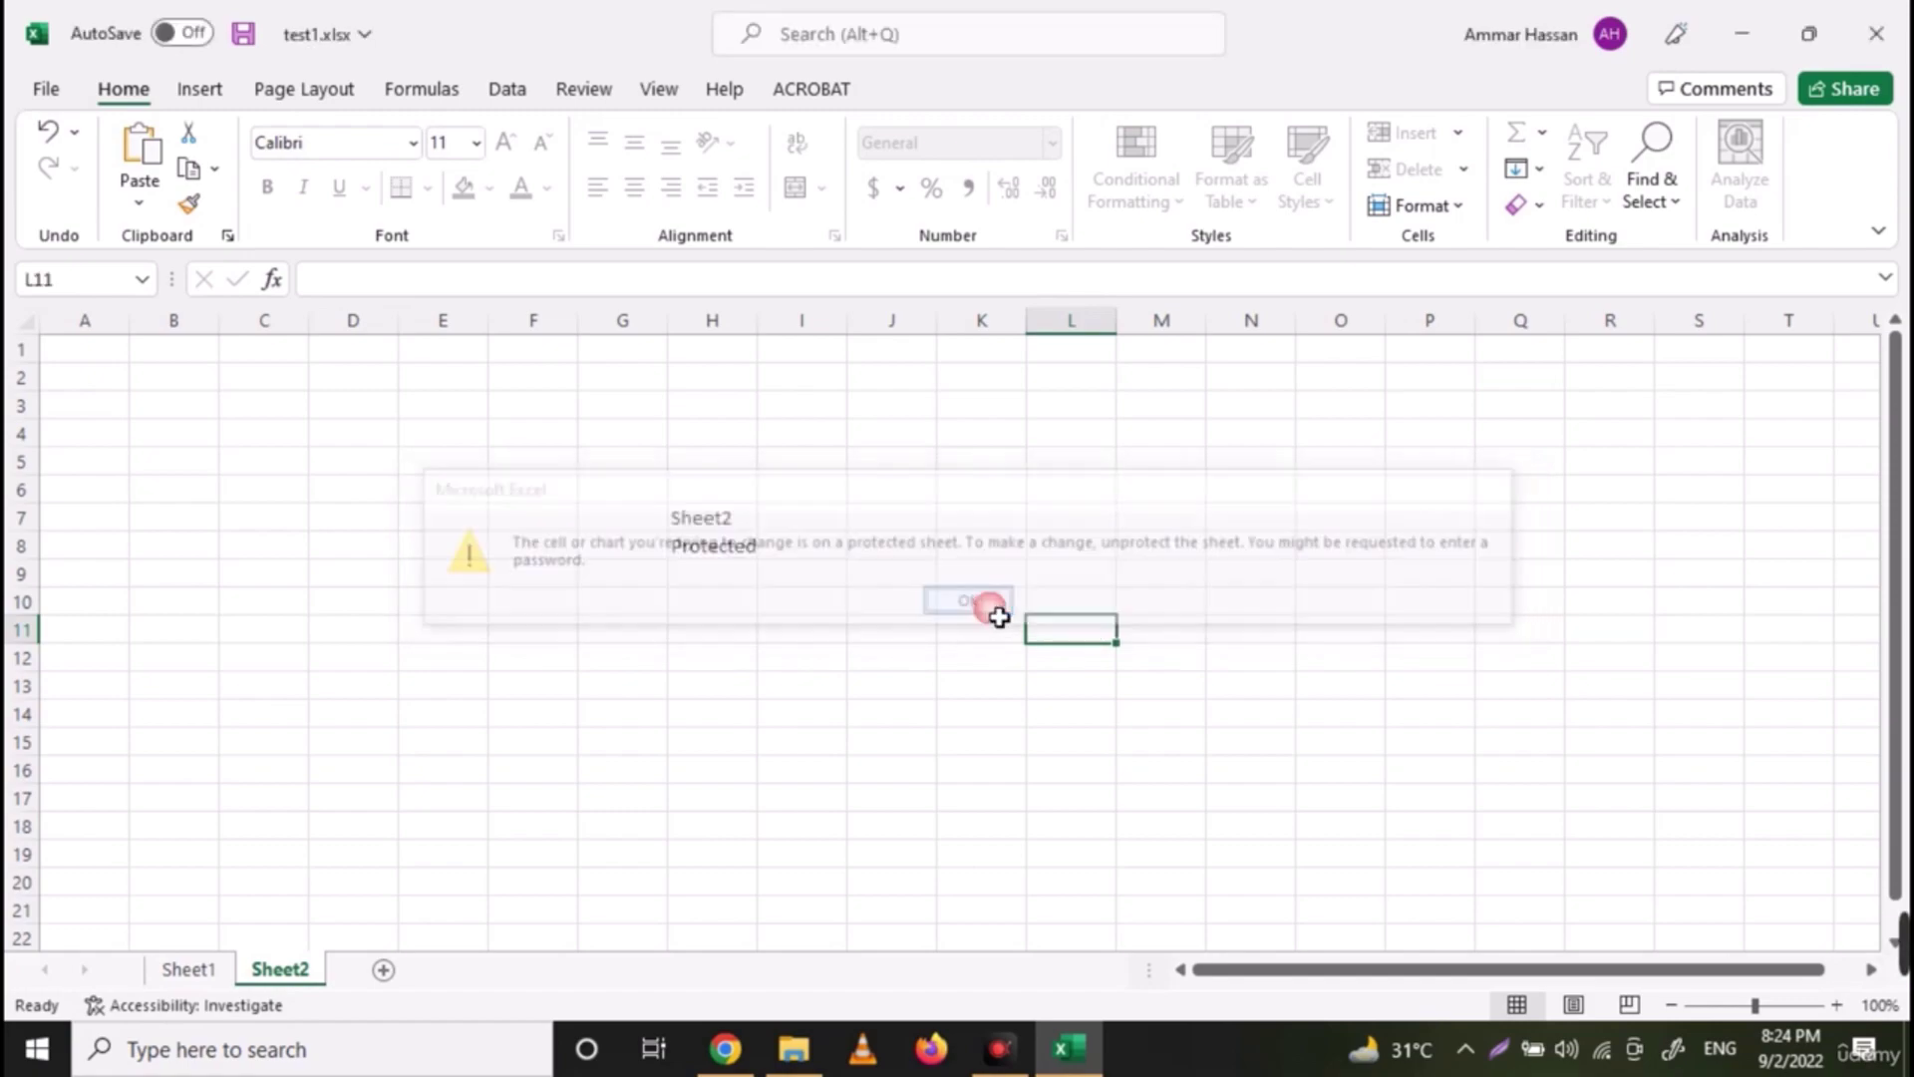
pyautogui.click(588, 87)
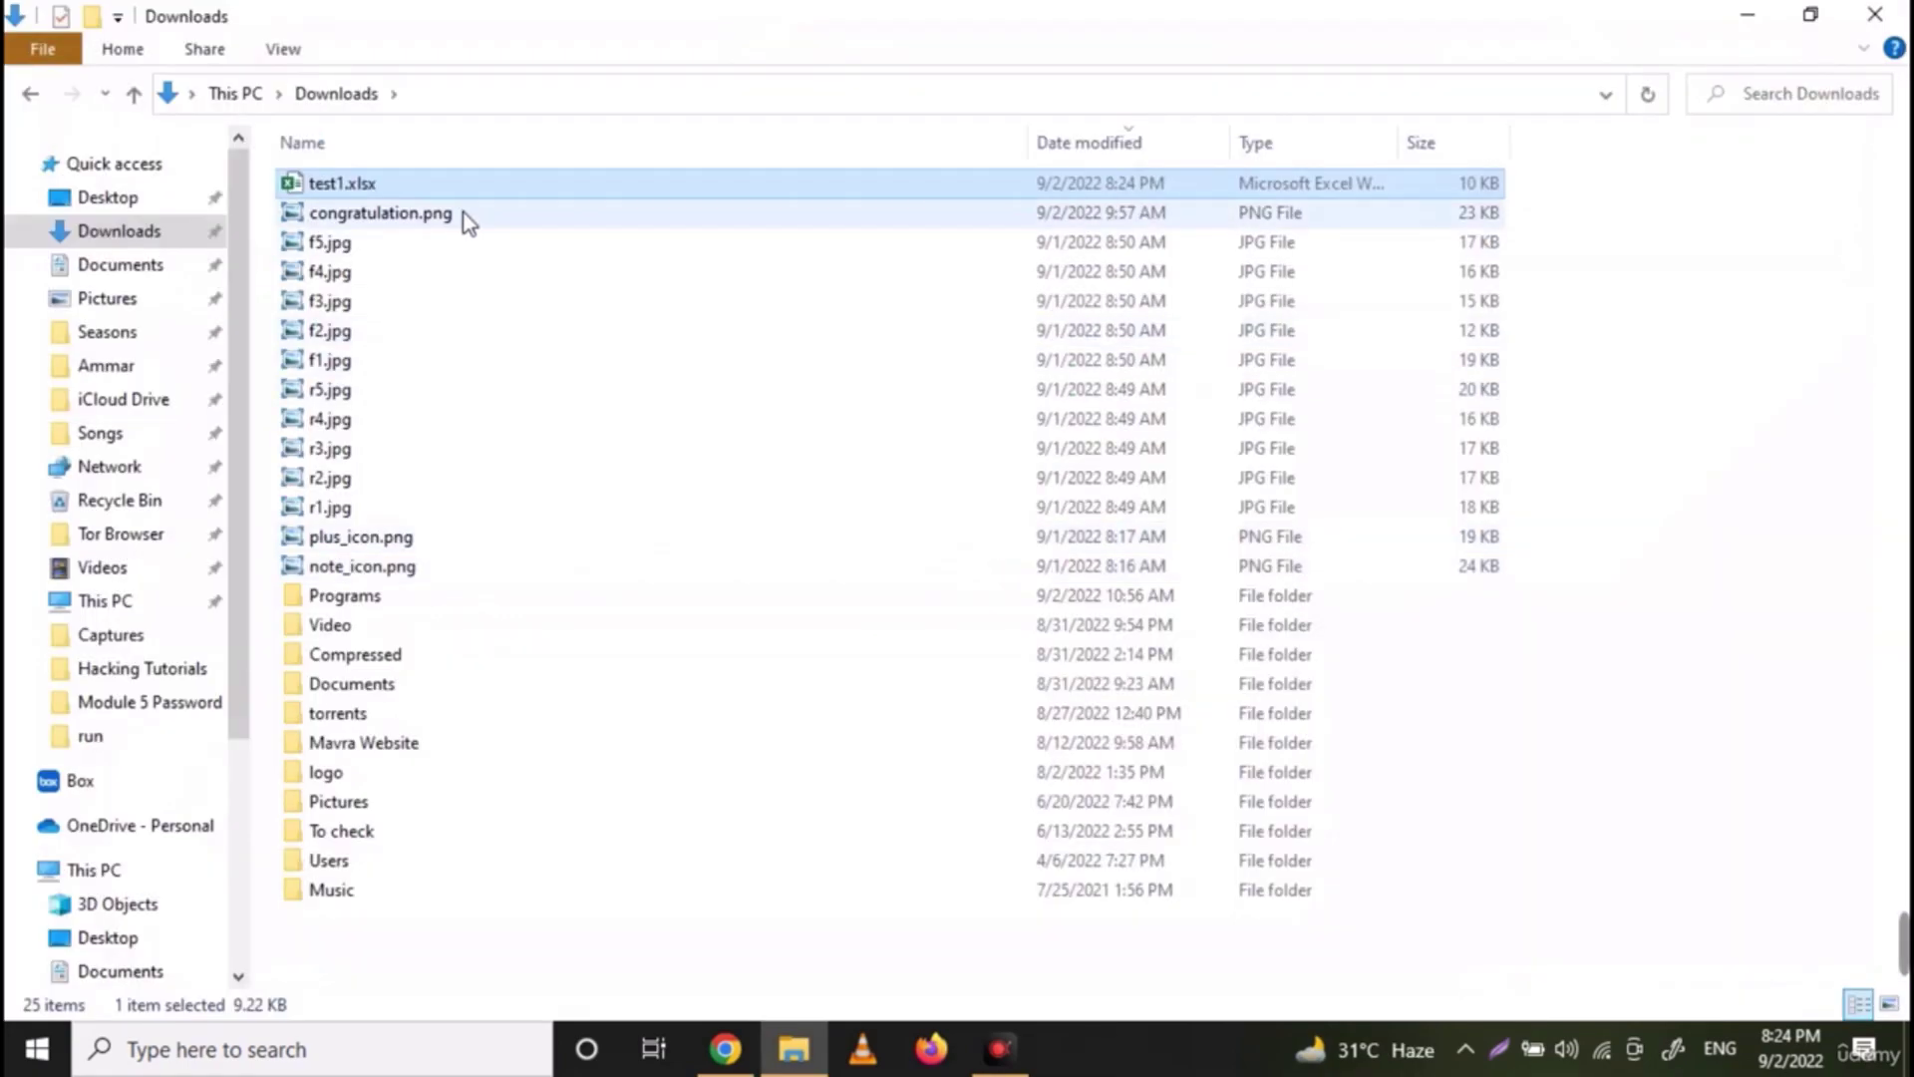
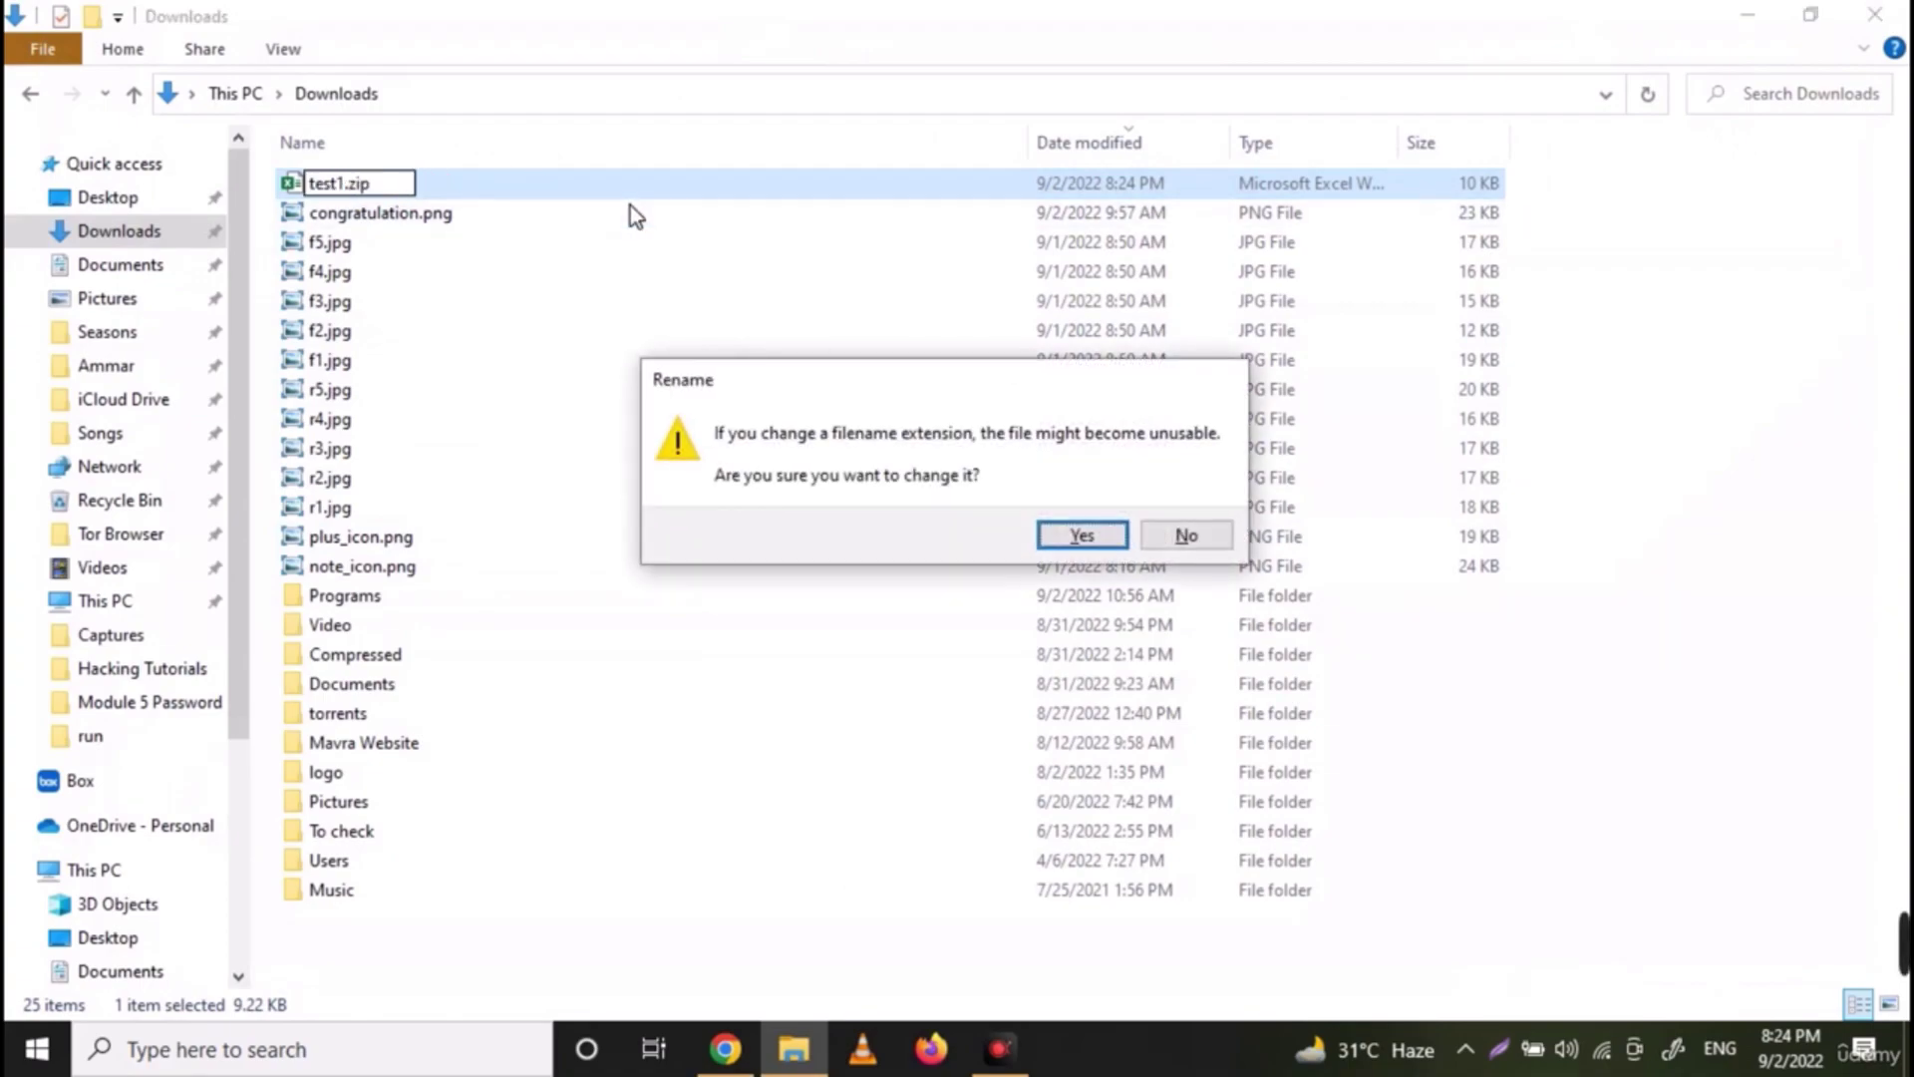
# Confirm renaming test1.xlsx to test1.zip, then bring up the context menu for test1.zip
pyautogui.press('Return')
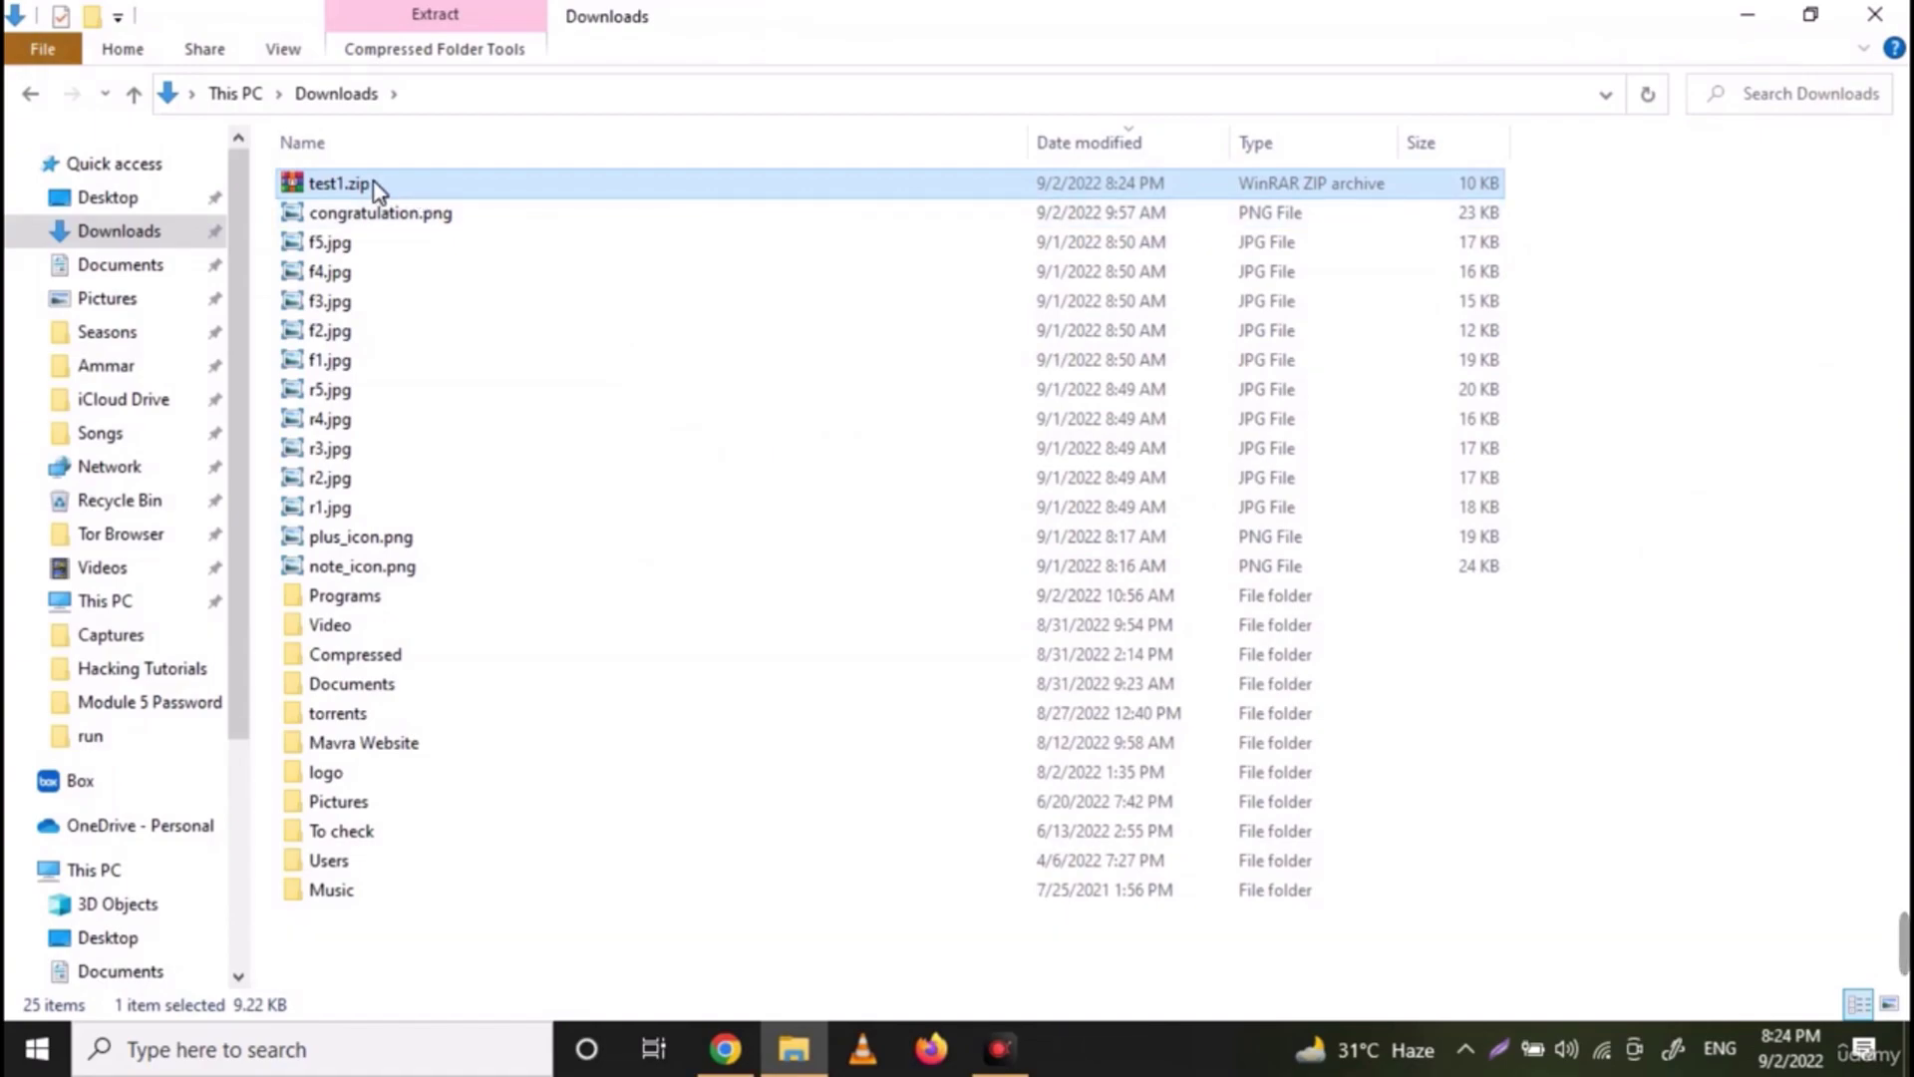
pyautogui.rightClick(377, 187)
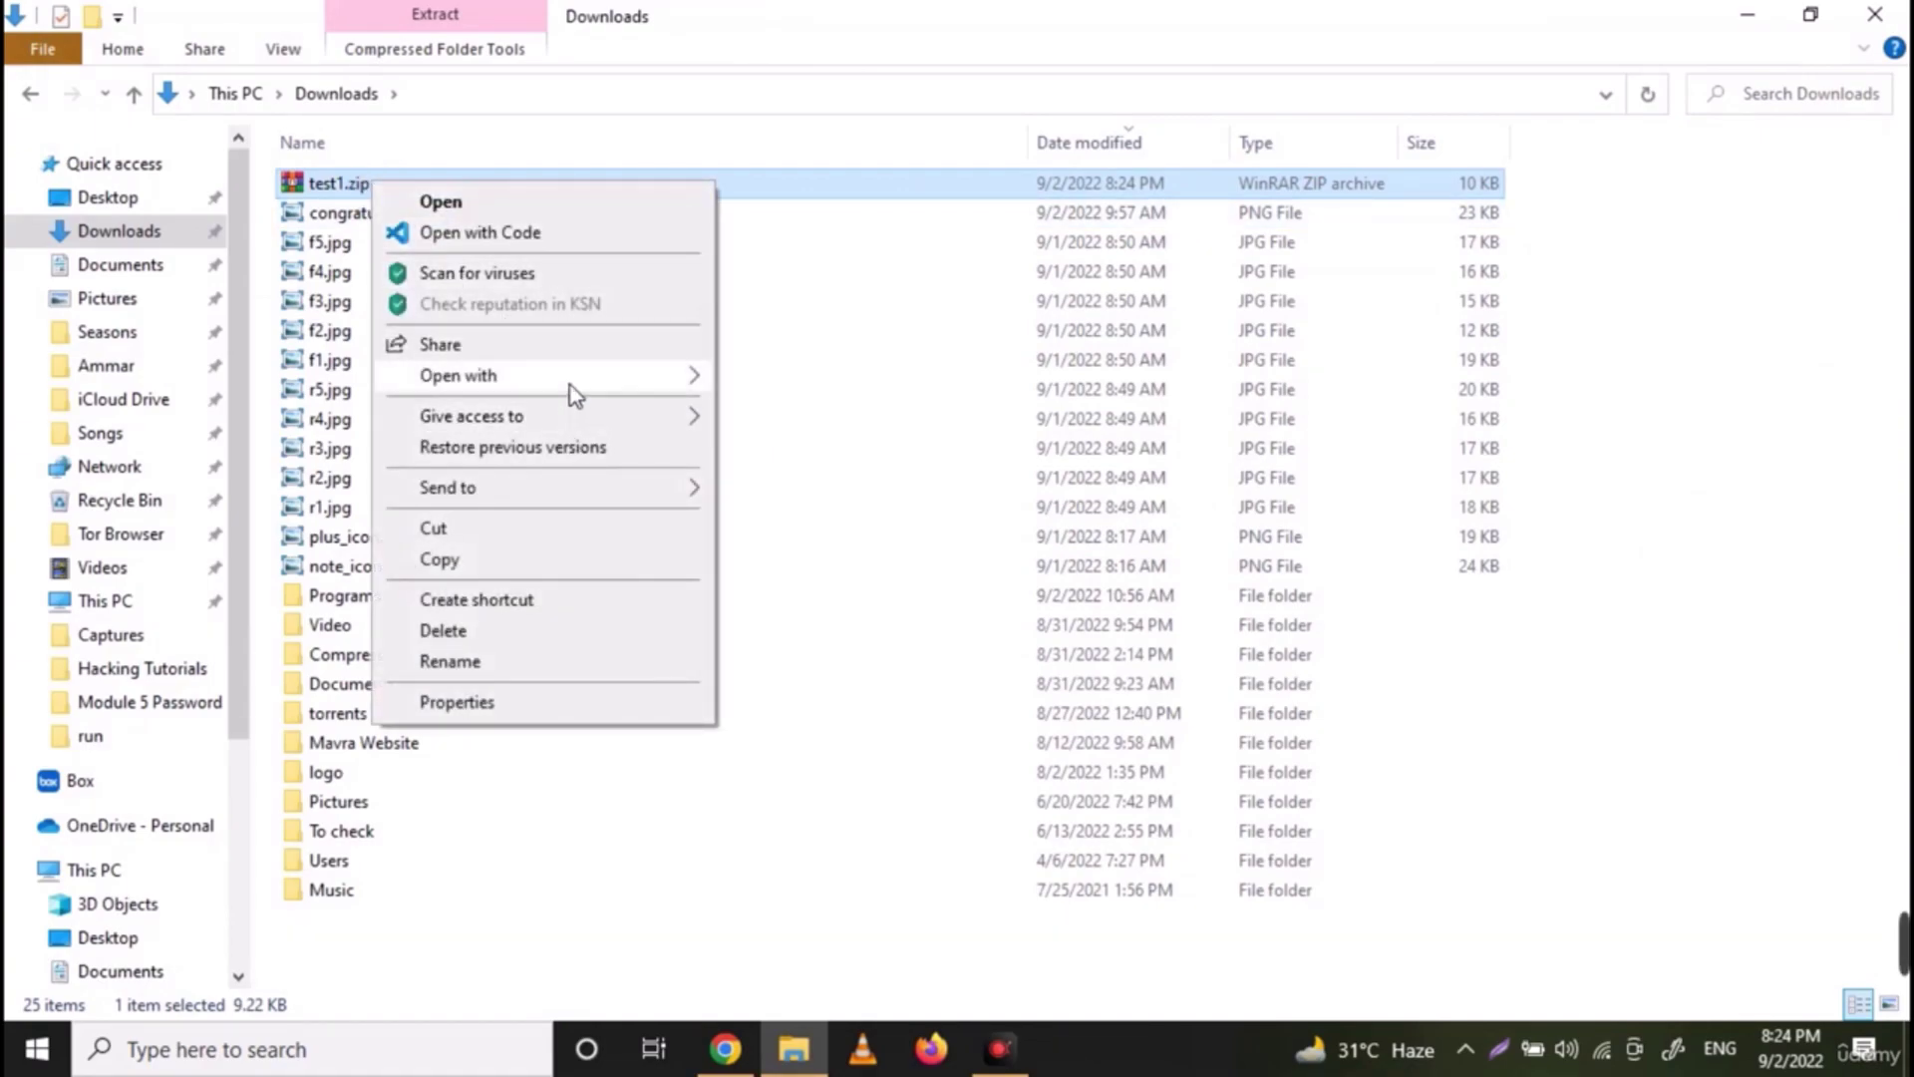
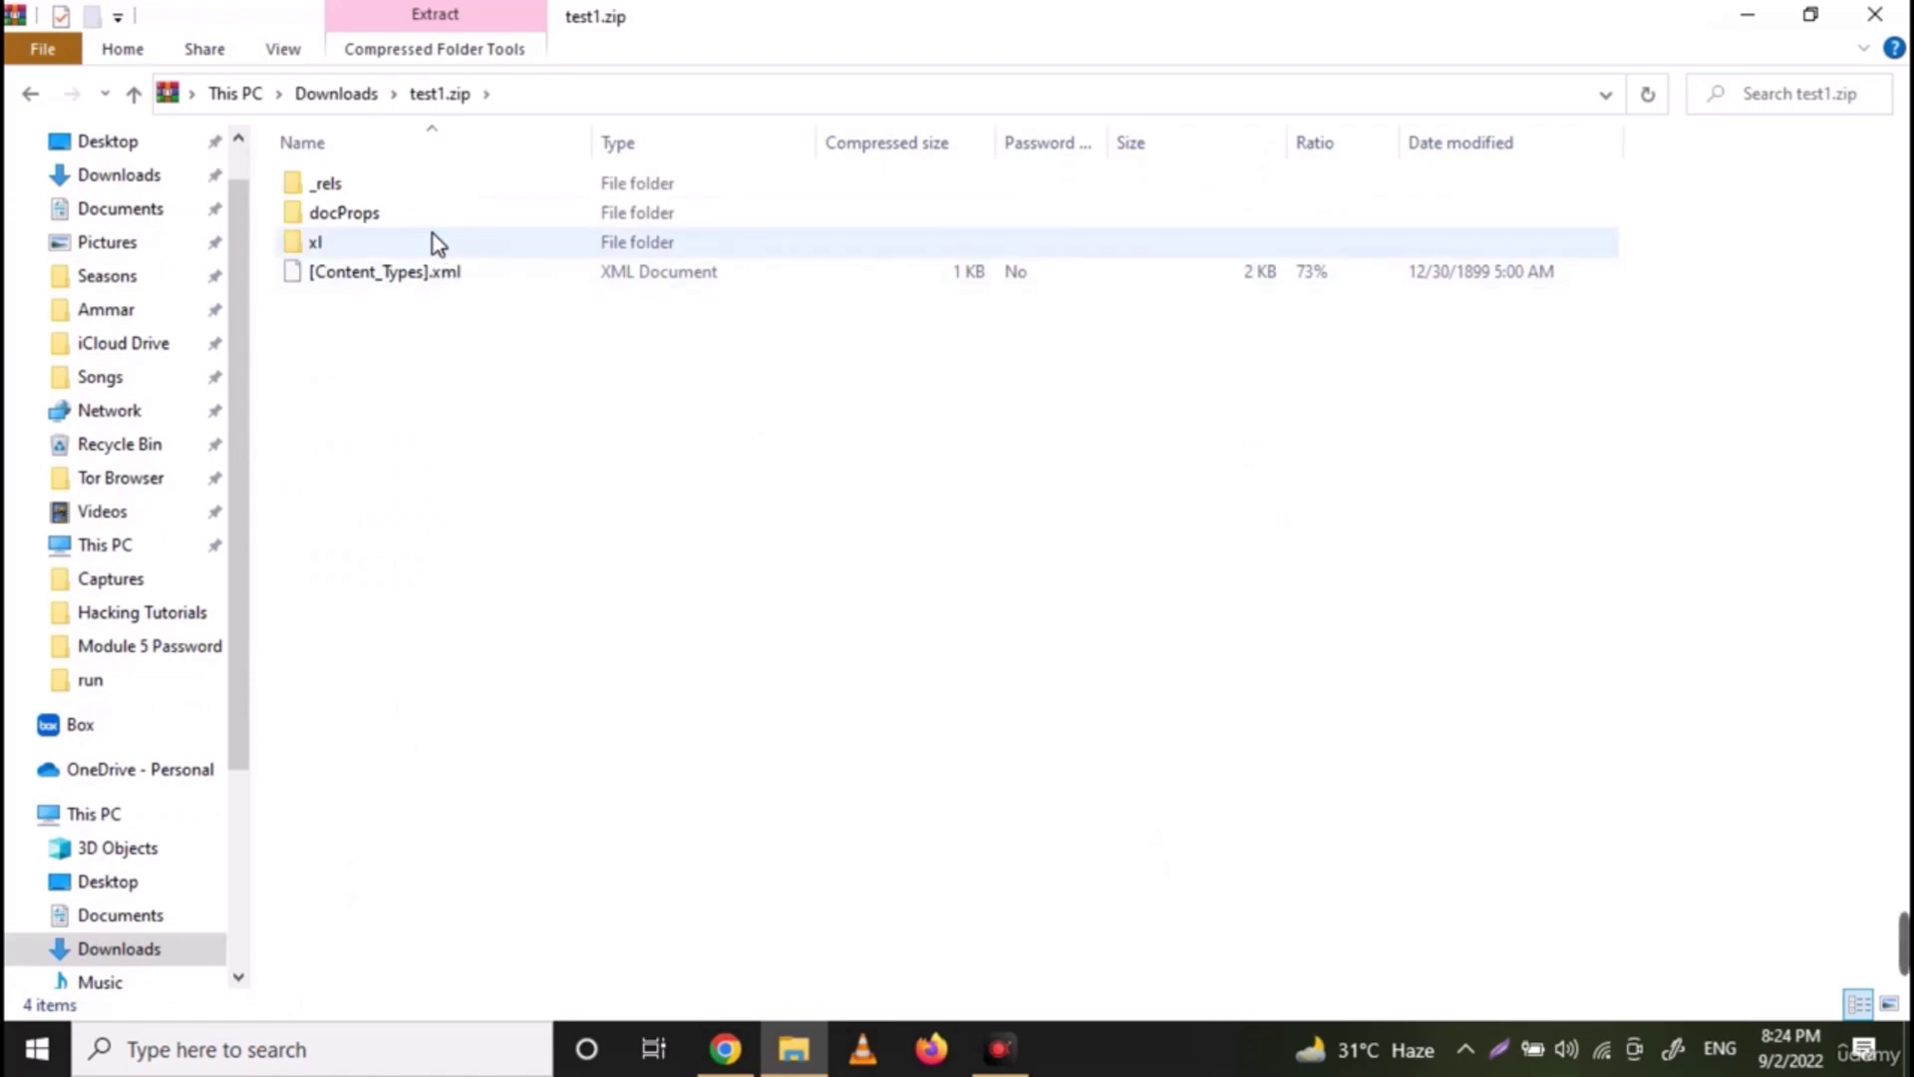
# Copy sheet2.xml from test1.zip's xl\worksheets folder onto the desktop
pyautogui.doubleClick(433, 234)
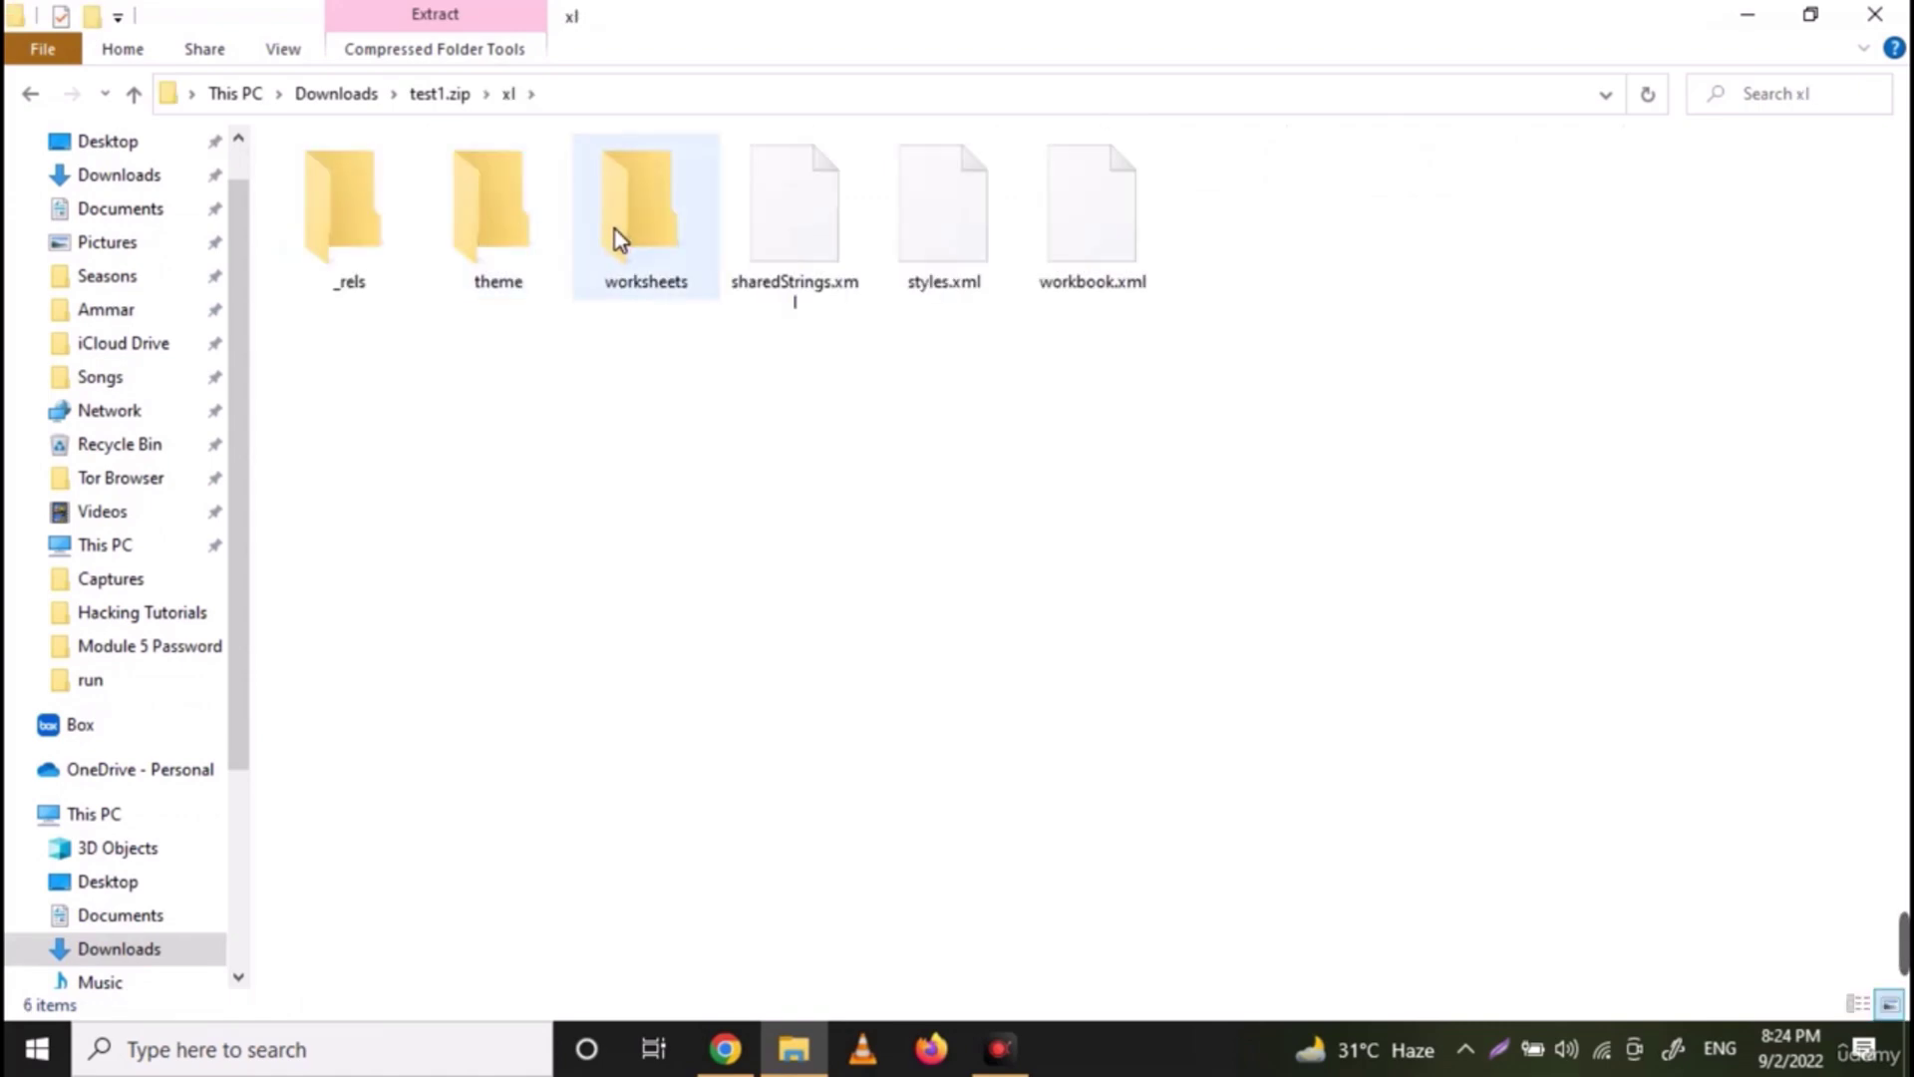
pyautogui.doubleClick(614, 230)
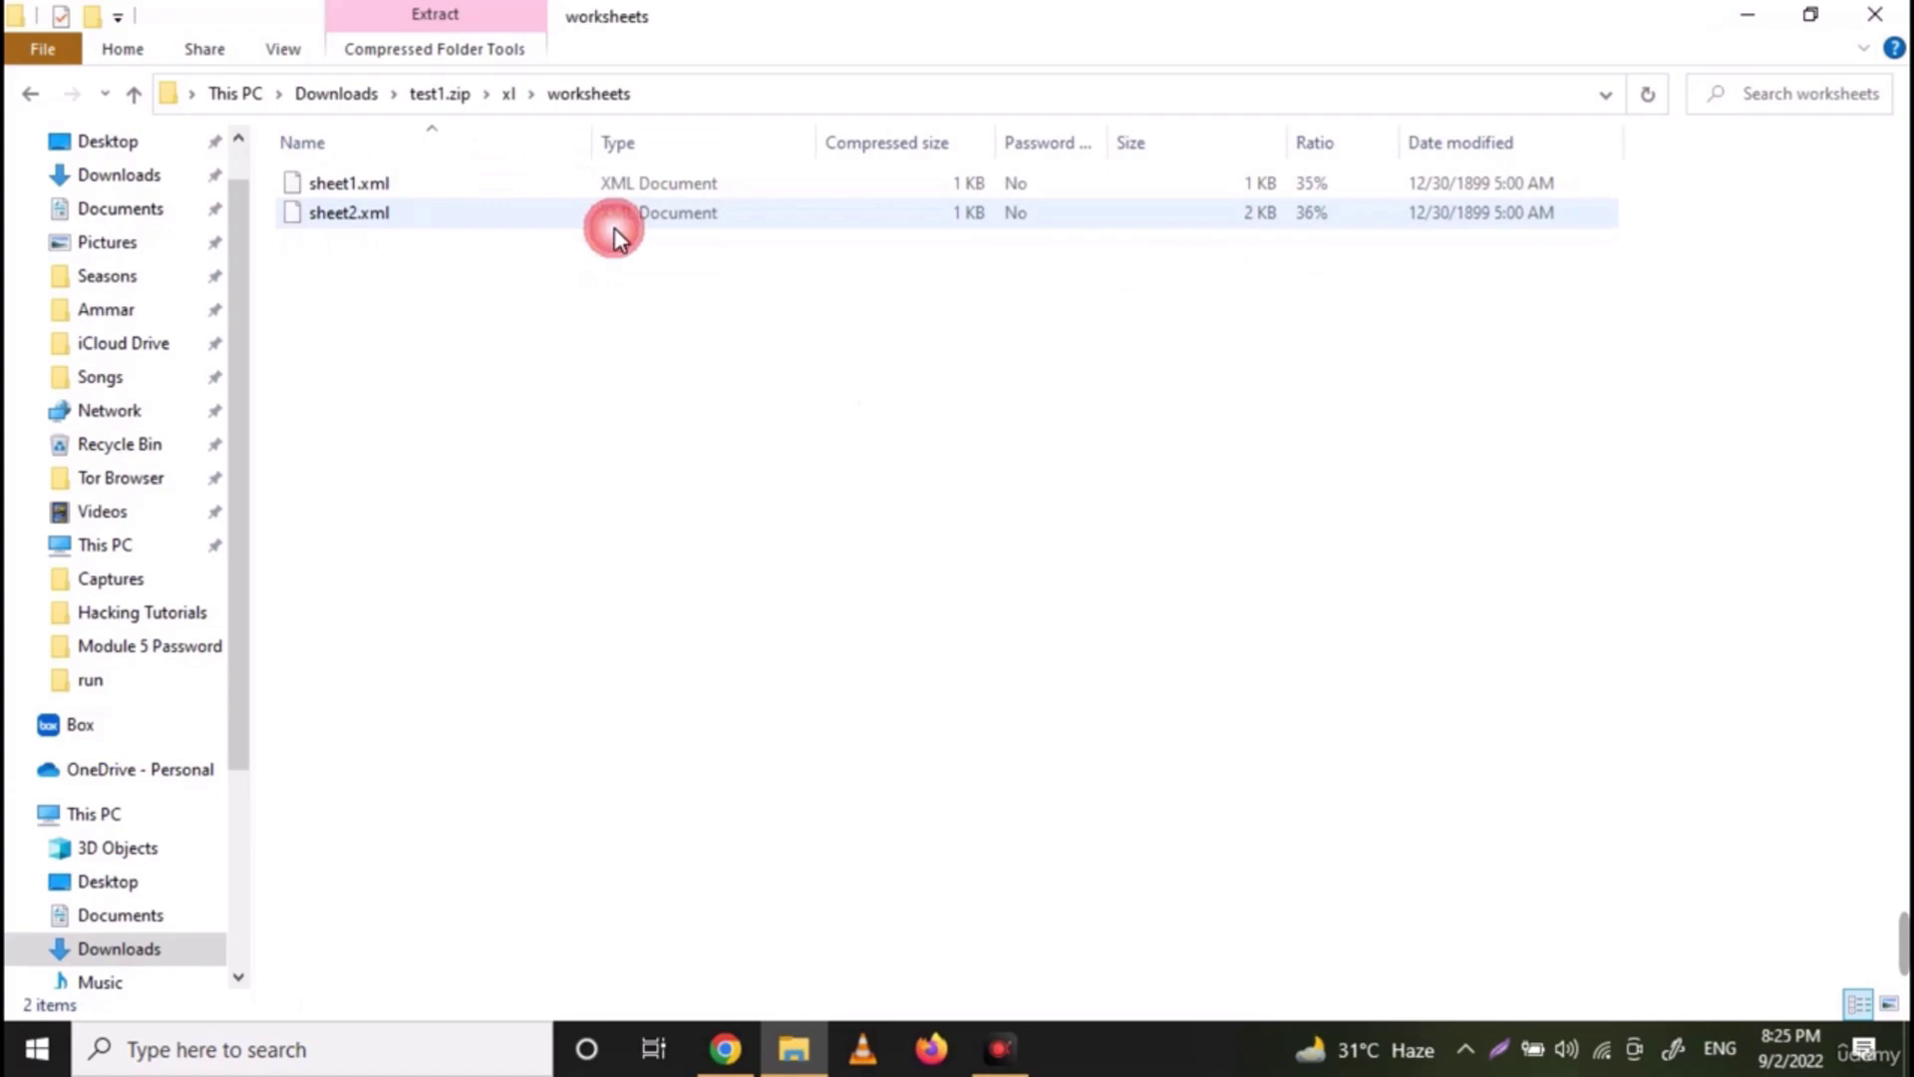
pyautogui.click(542, 194)
pyautogui.click(534, 224)
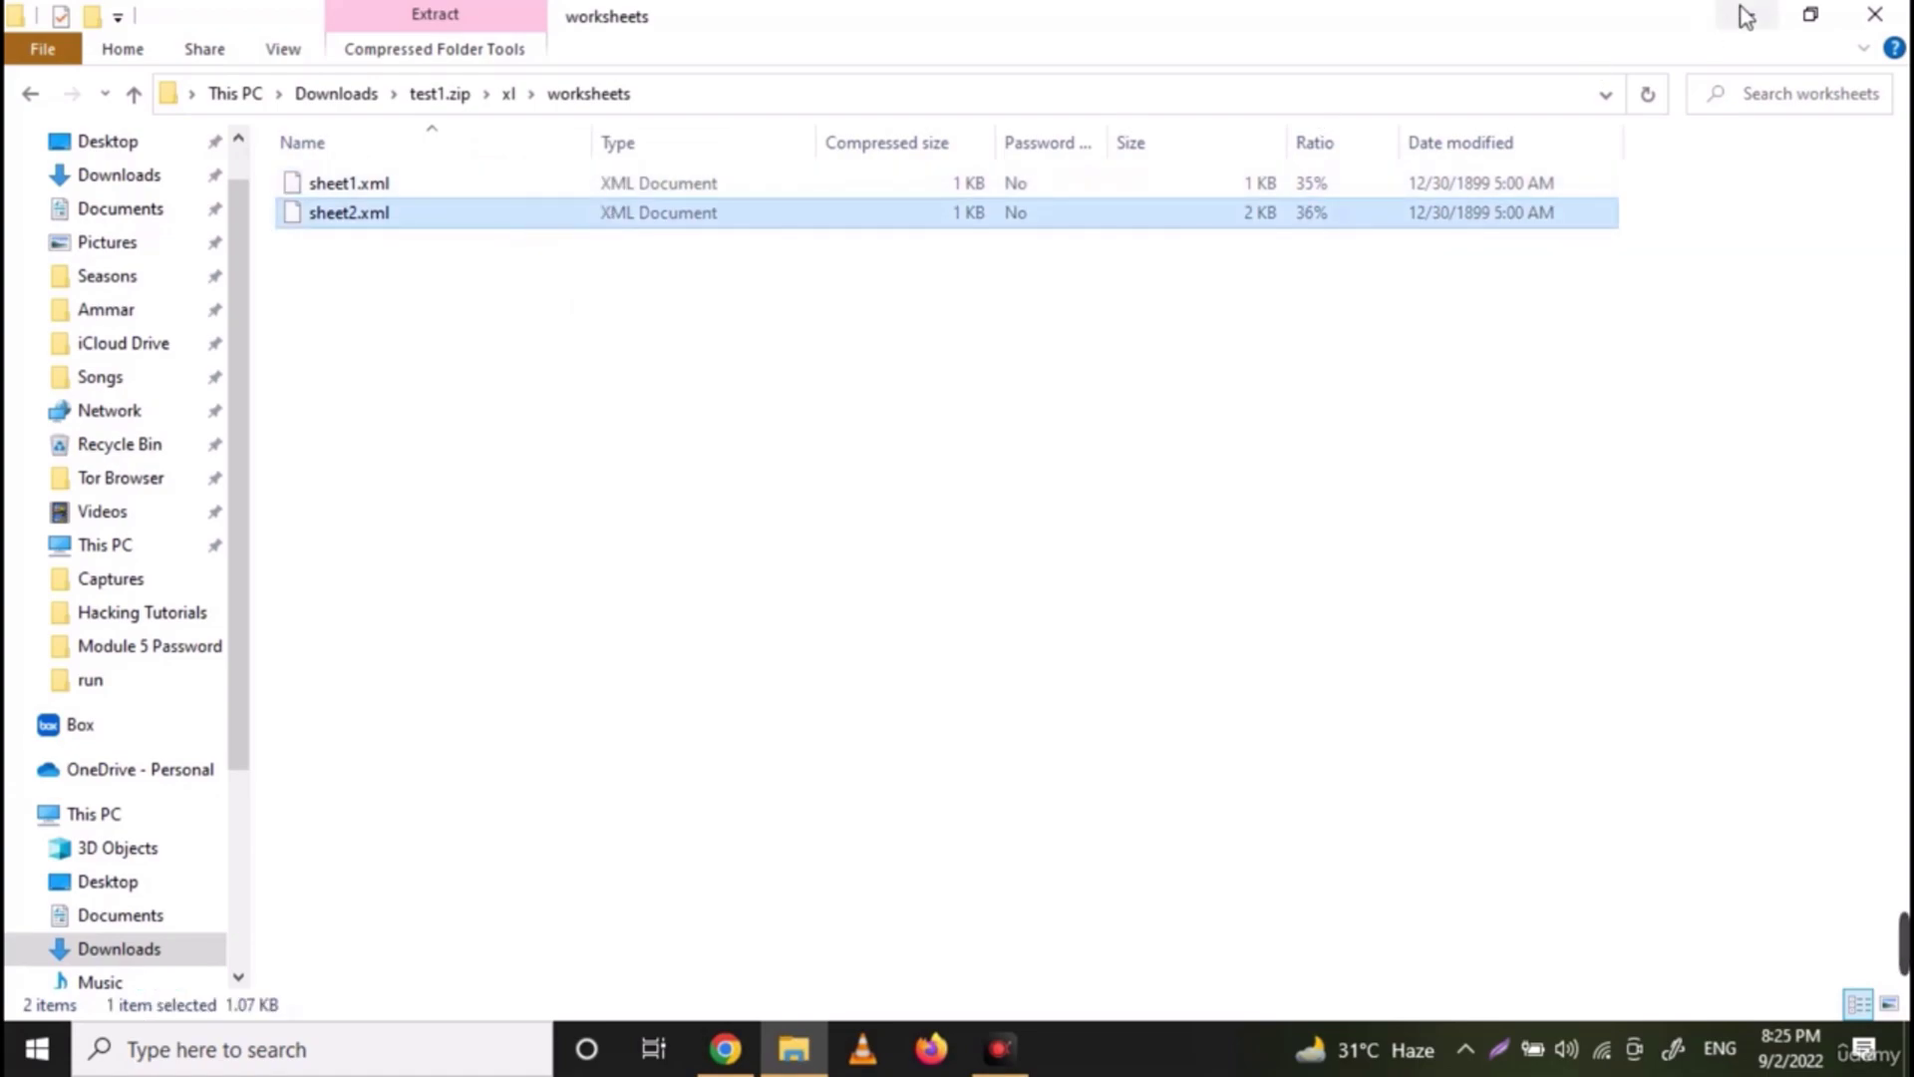
pyautogui.click(1811, 14)
pyautogui.moveTo(1127, 355); pyautogui.dragTo(636, 773)
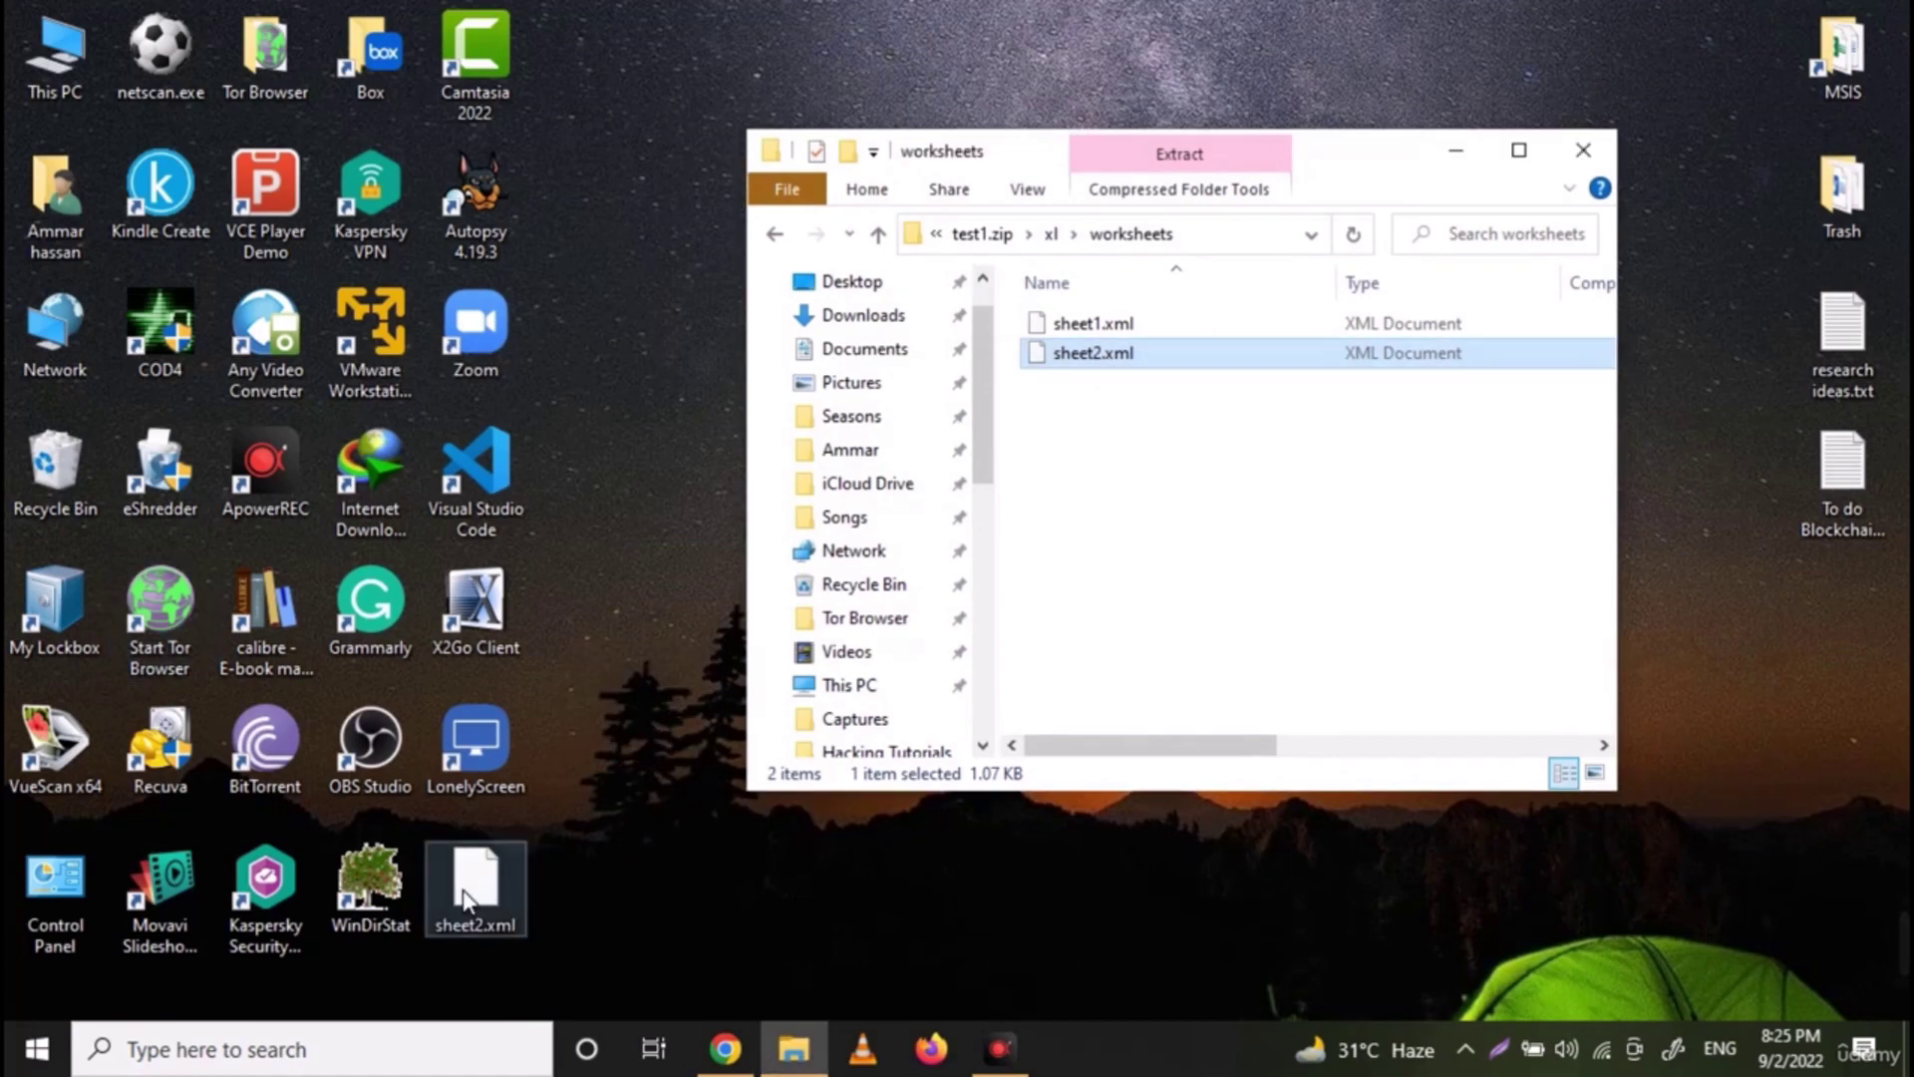
# Open the desktop copy of sheet2.xml in Notepad and start a search for sheetprotection
pyautogui.rightClick(463, 889)
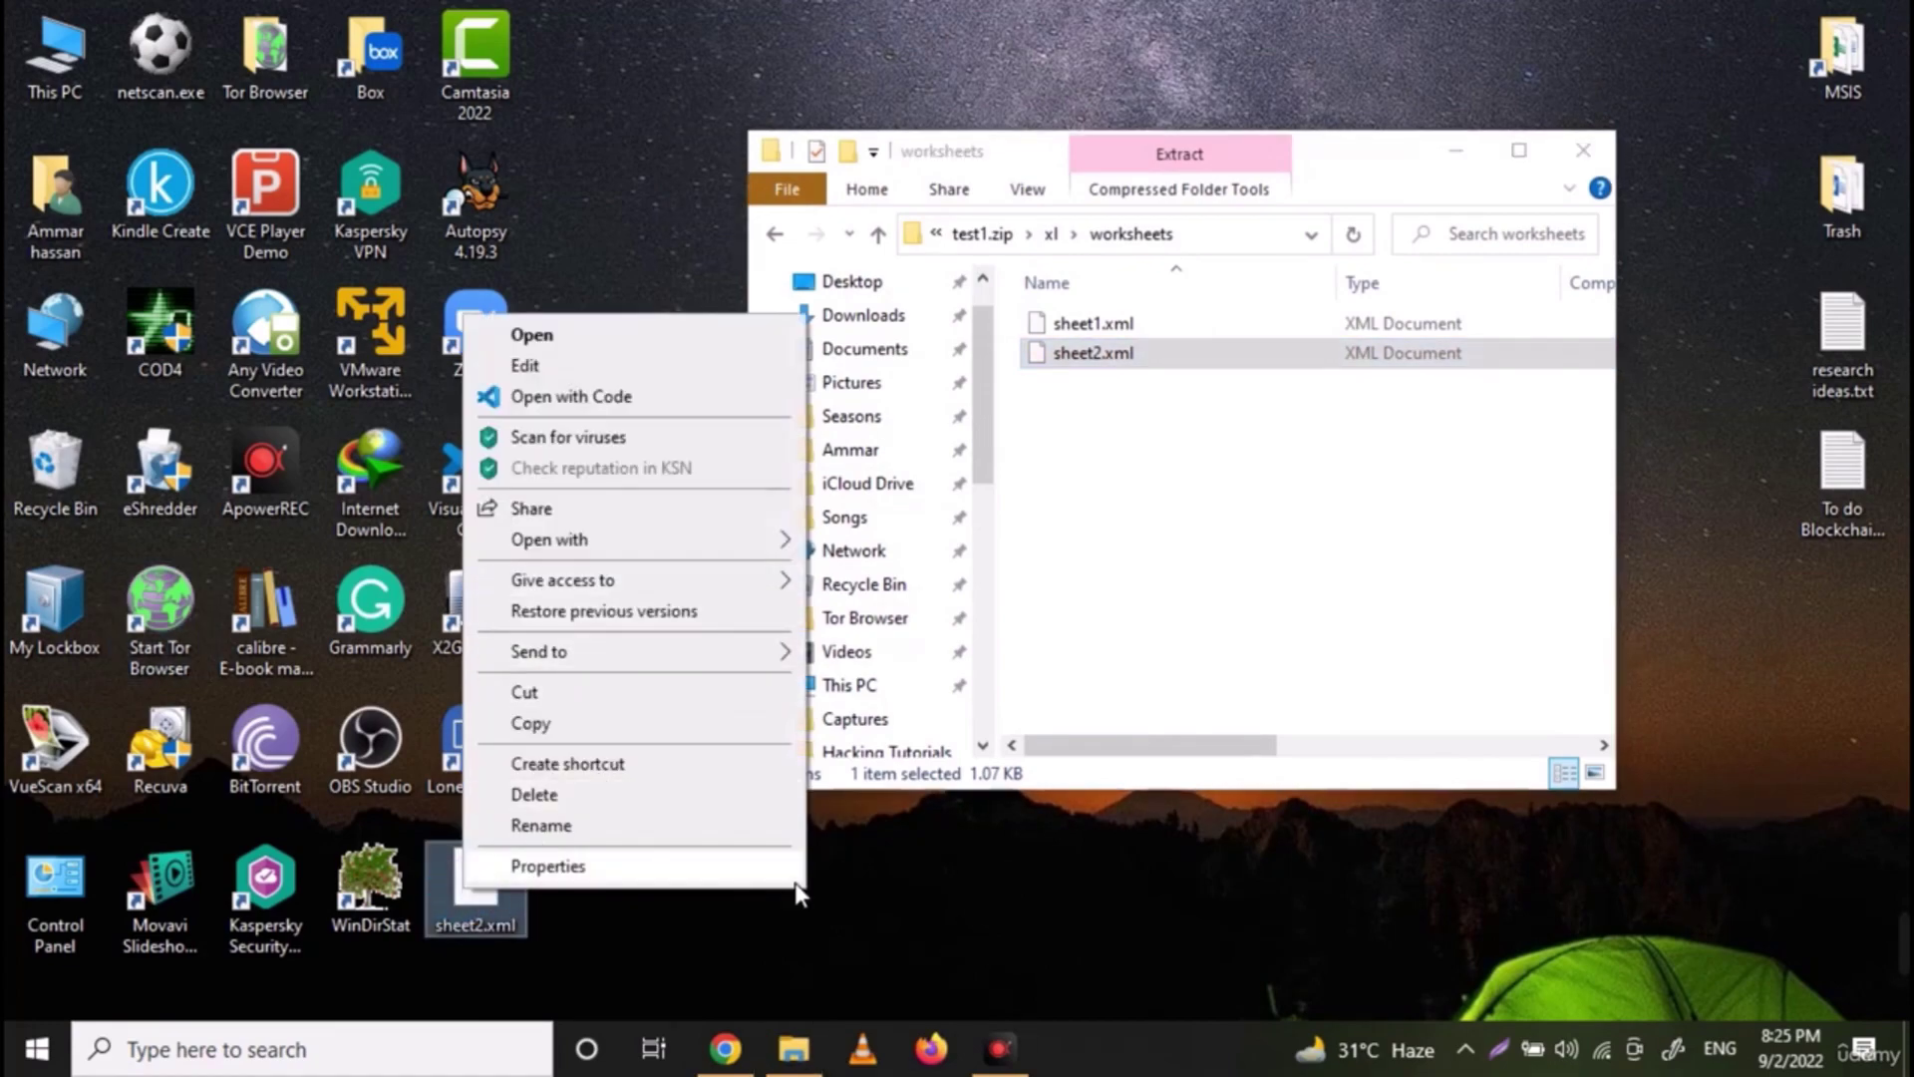
pyautogui.click(841, 899)
pyautogui.rightClick(483, 892)
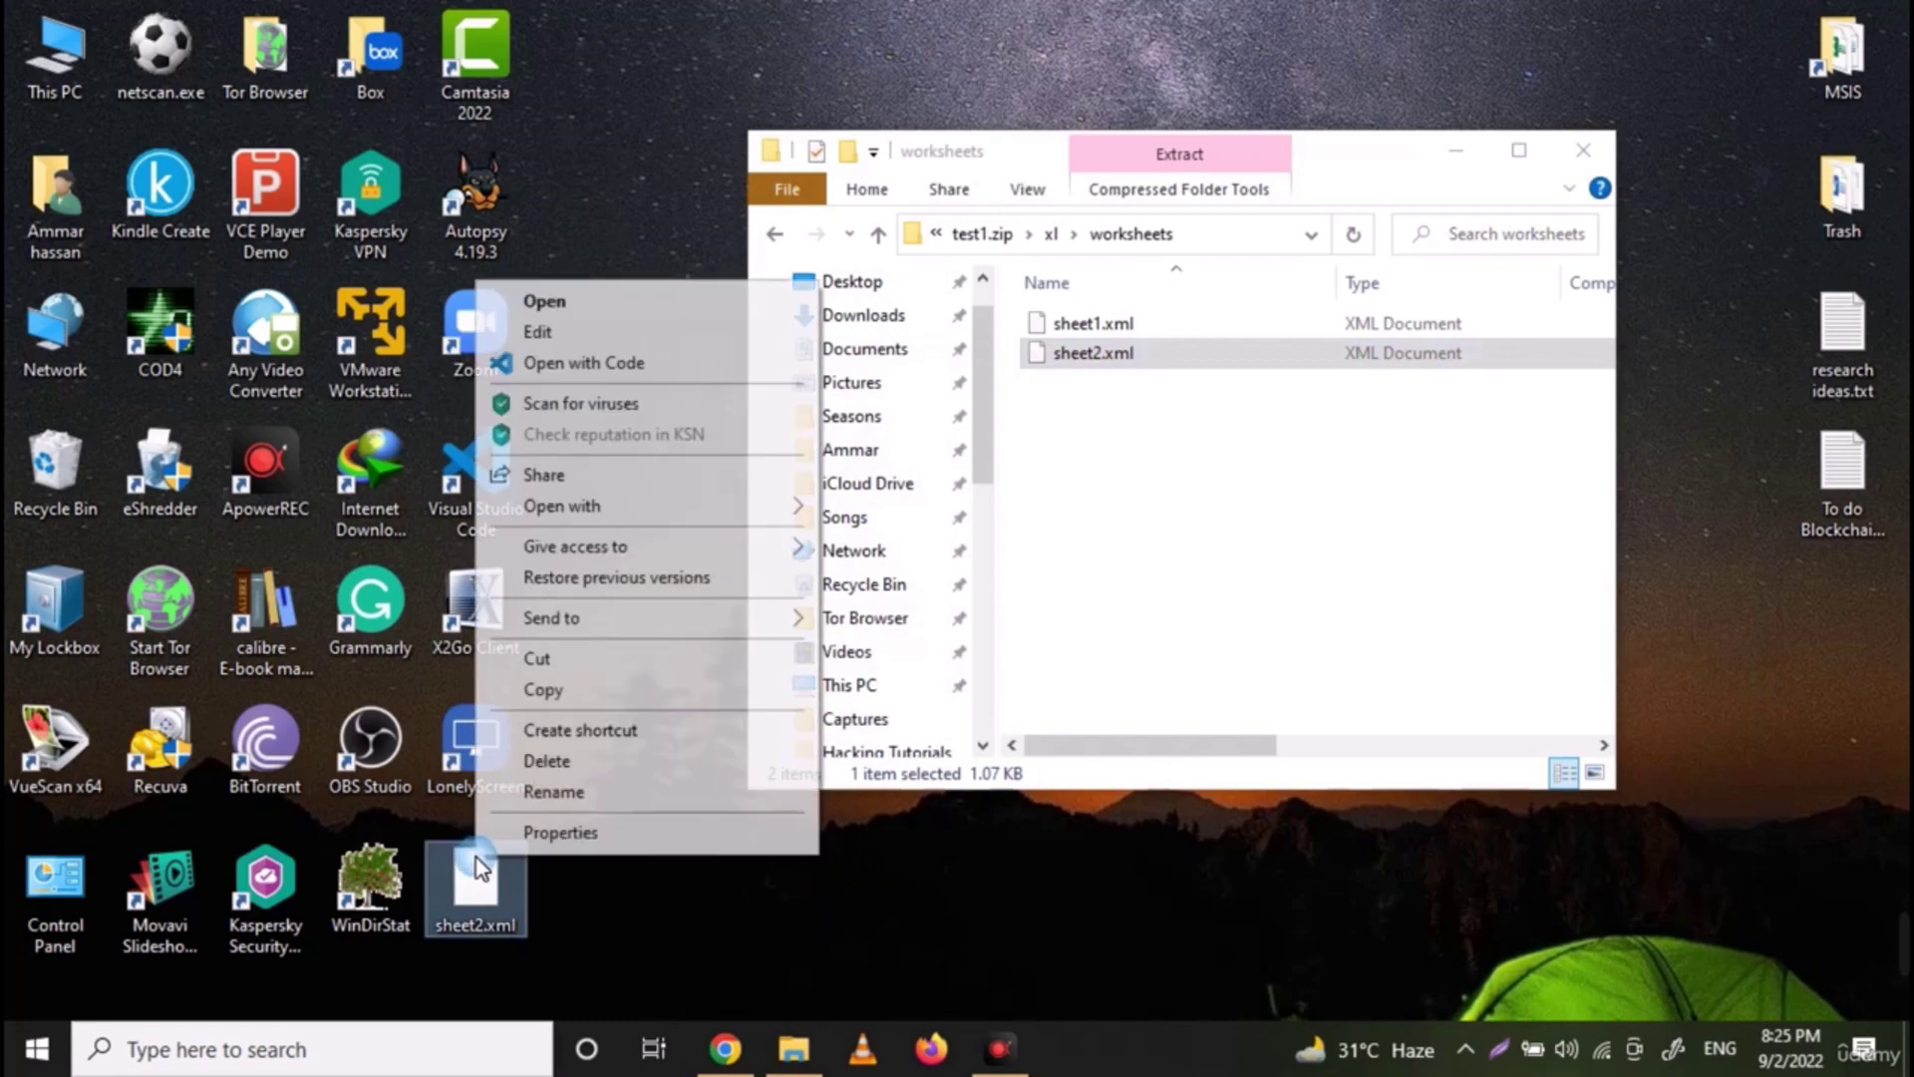
pyautogui.moveTo(626, 504)
pyautogui.click(902, 539)
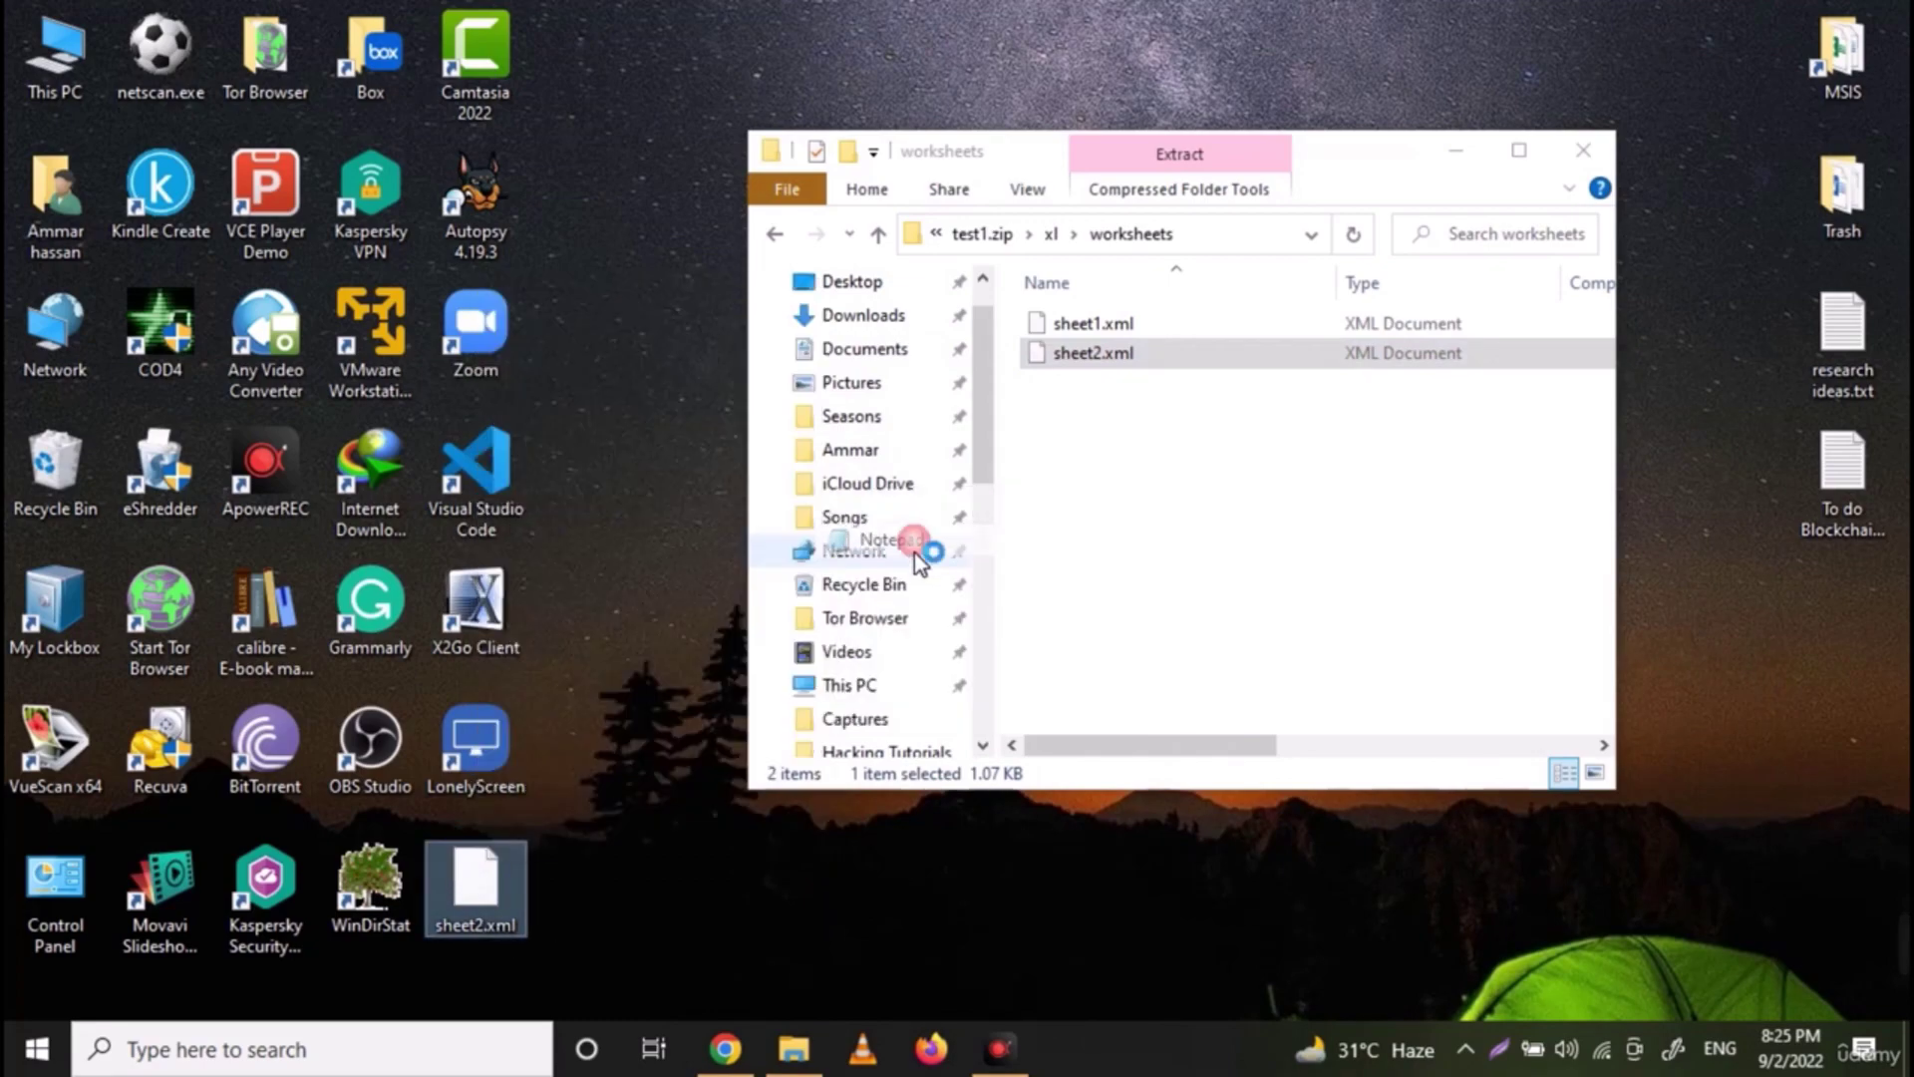
pyautogui.hotkey('ctrl', 'f')
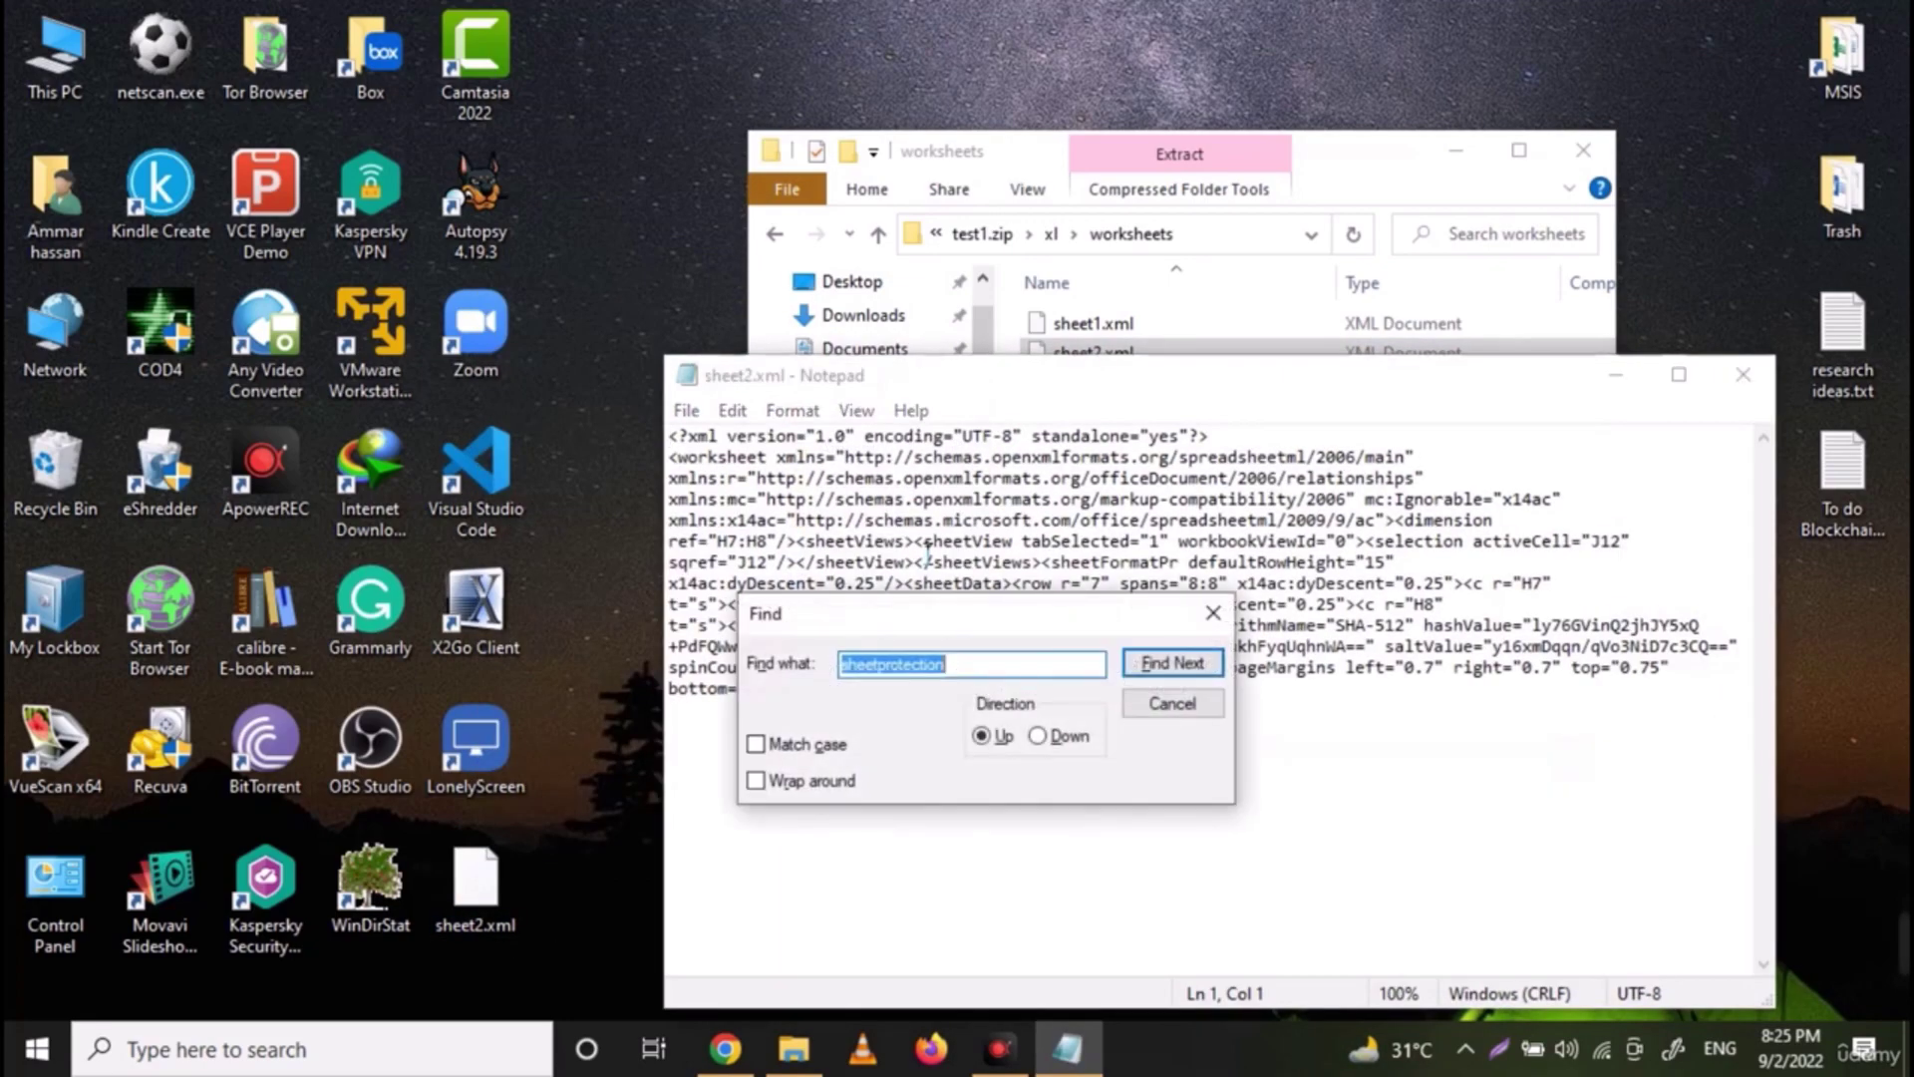
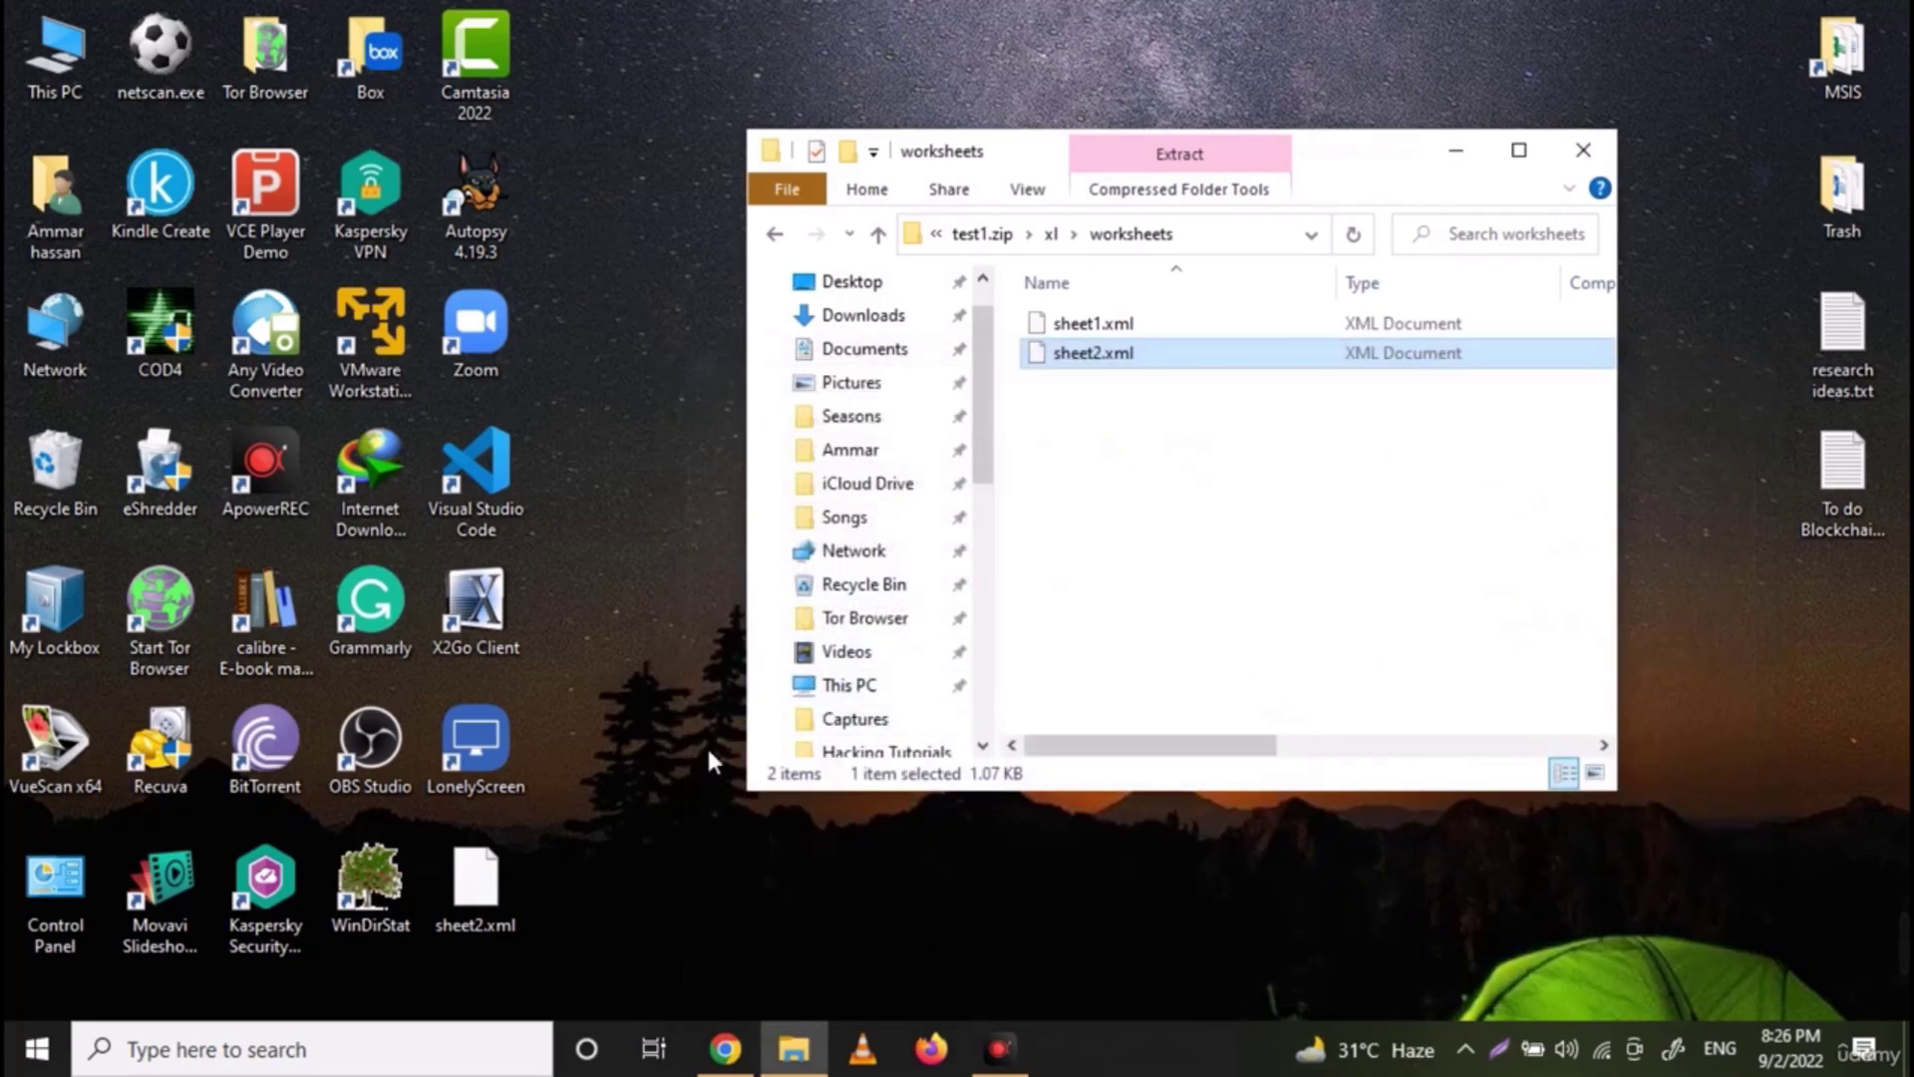
# Copy the edited desktop sheet2.xml into test1.zip's xl\worksheets folder, replacing the existing file
pyautogui.moveTo(478, 882); pyautogui.dragTo(1252, 517)
pyautogui.click(926, 426)
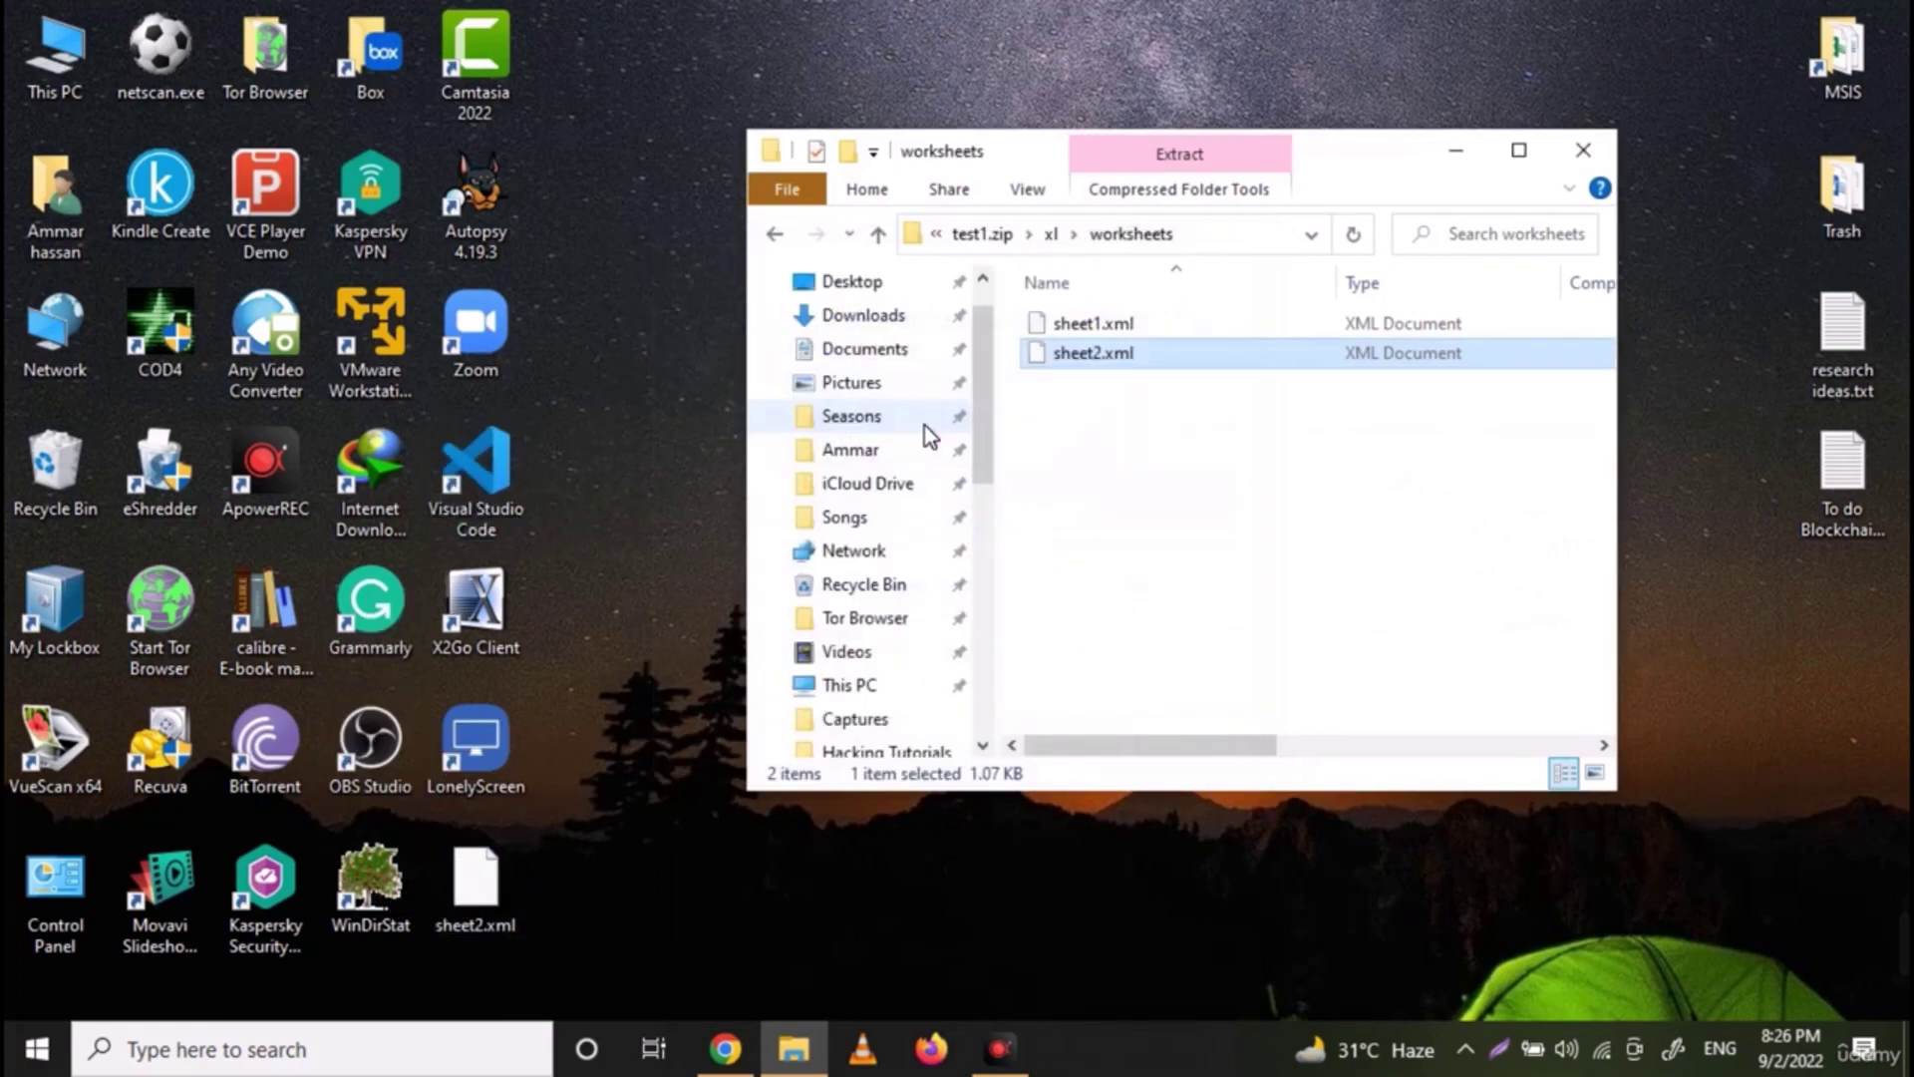
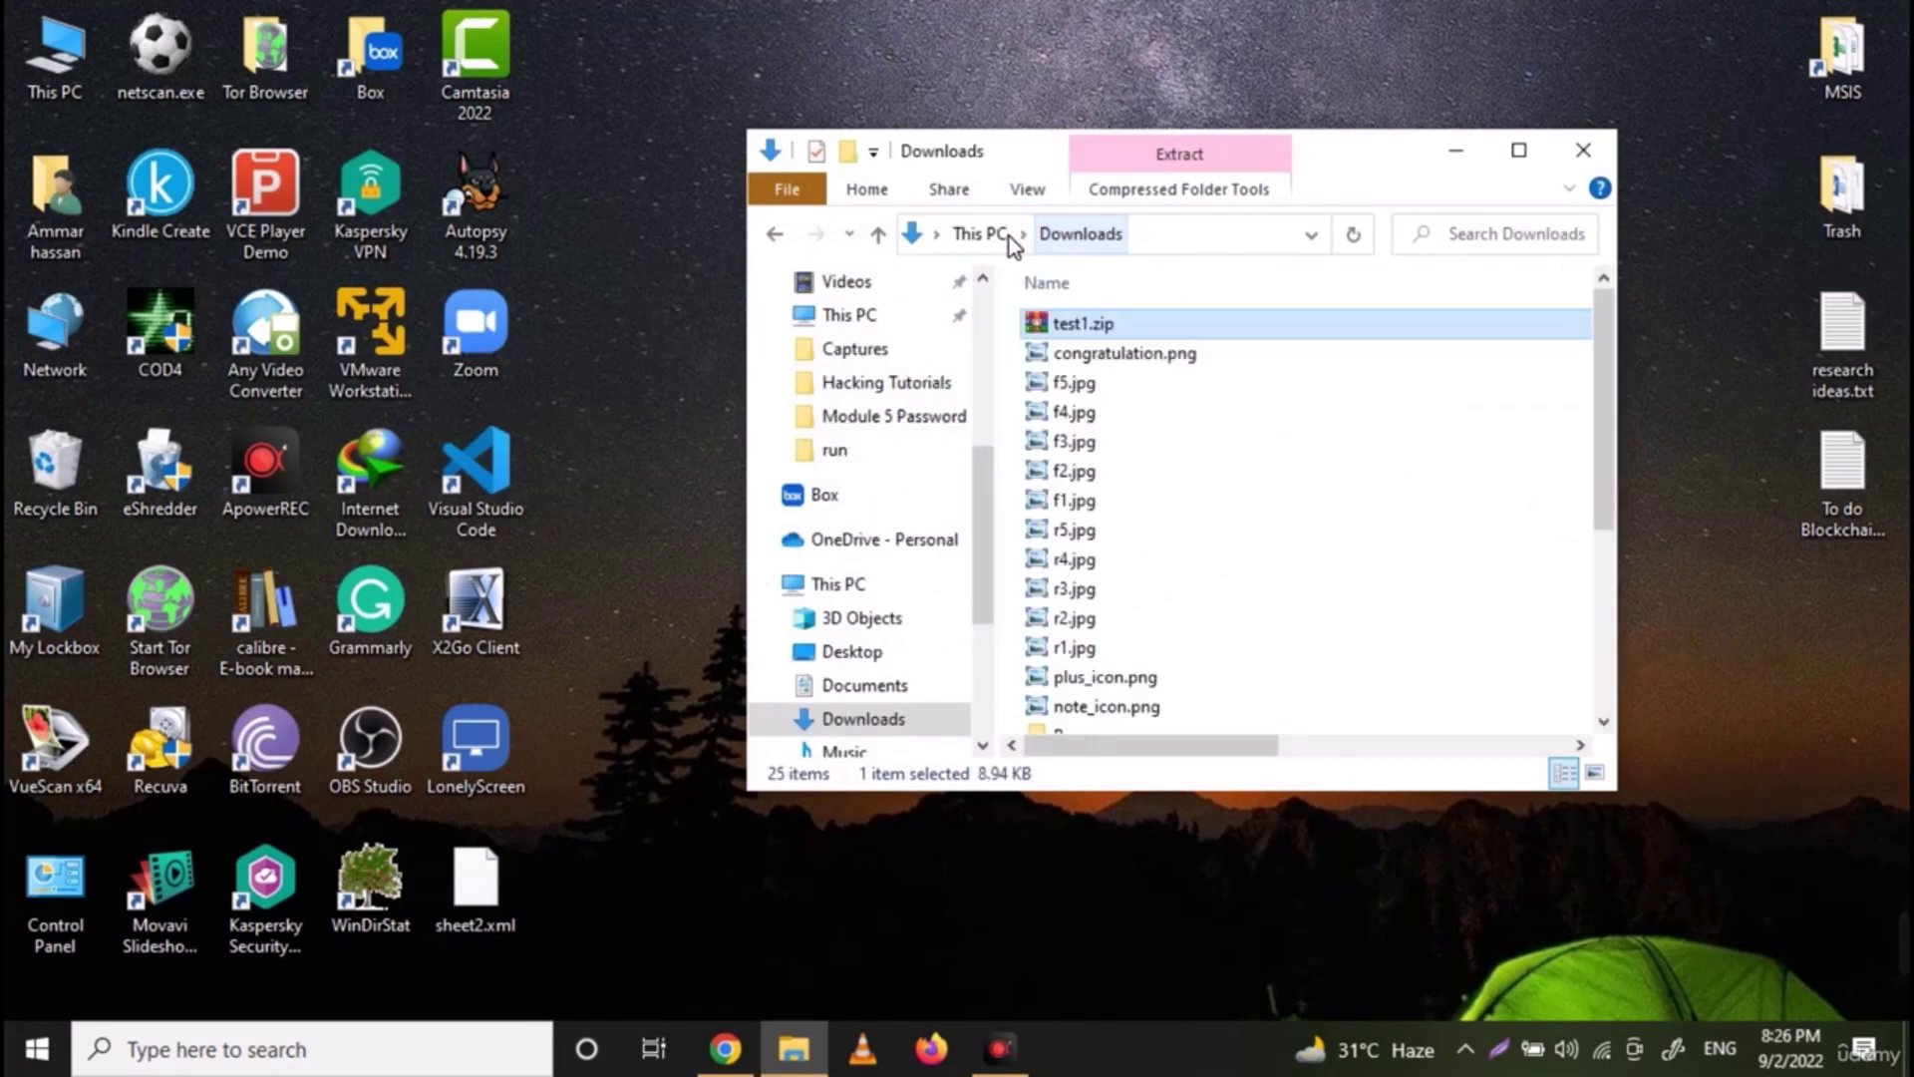
# Rename test1.zip in Downloads to test1.xlsx by changing its extension
pyautogui.click(1080, 327)
pyautogui.click(1137, 335)
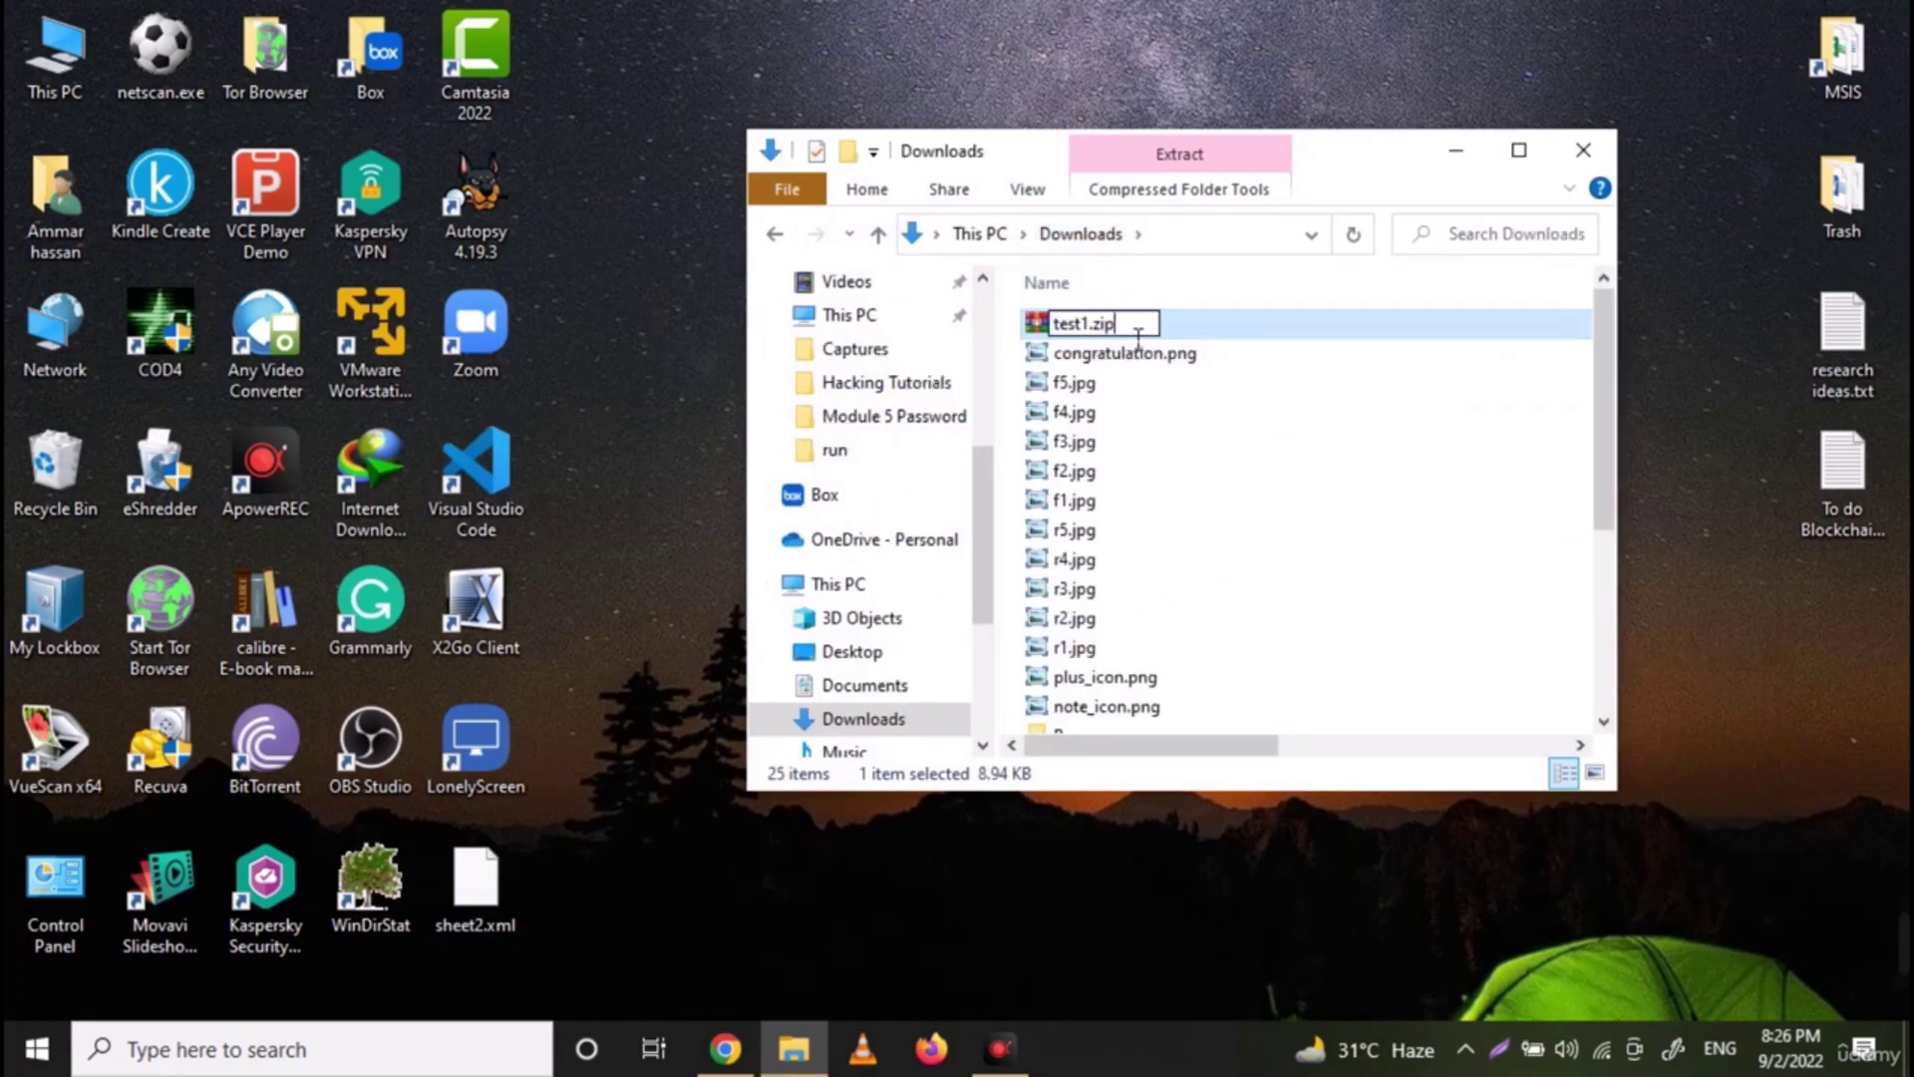
pyautogui.write('xlsx')
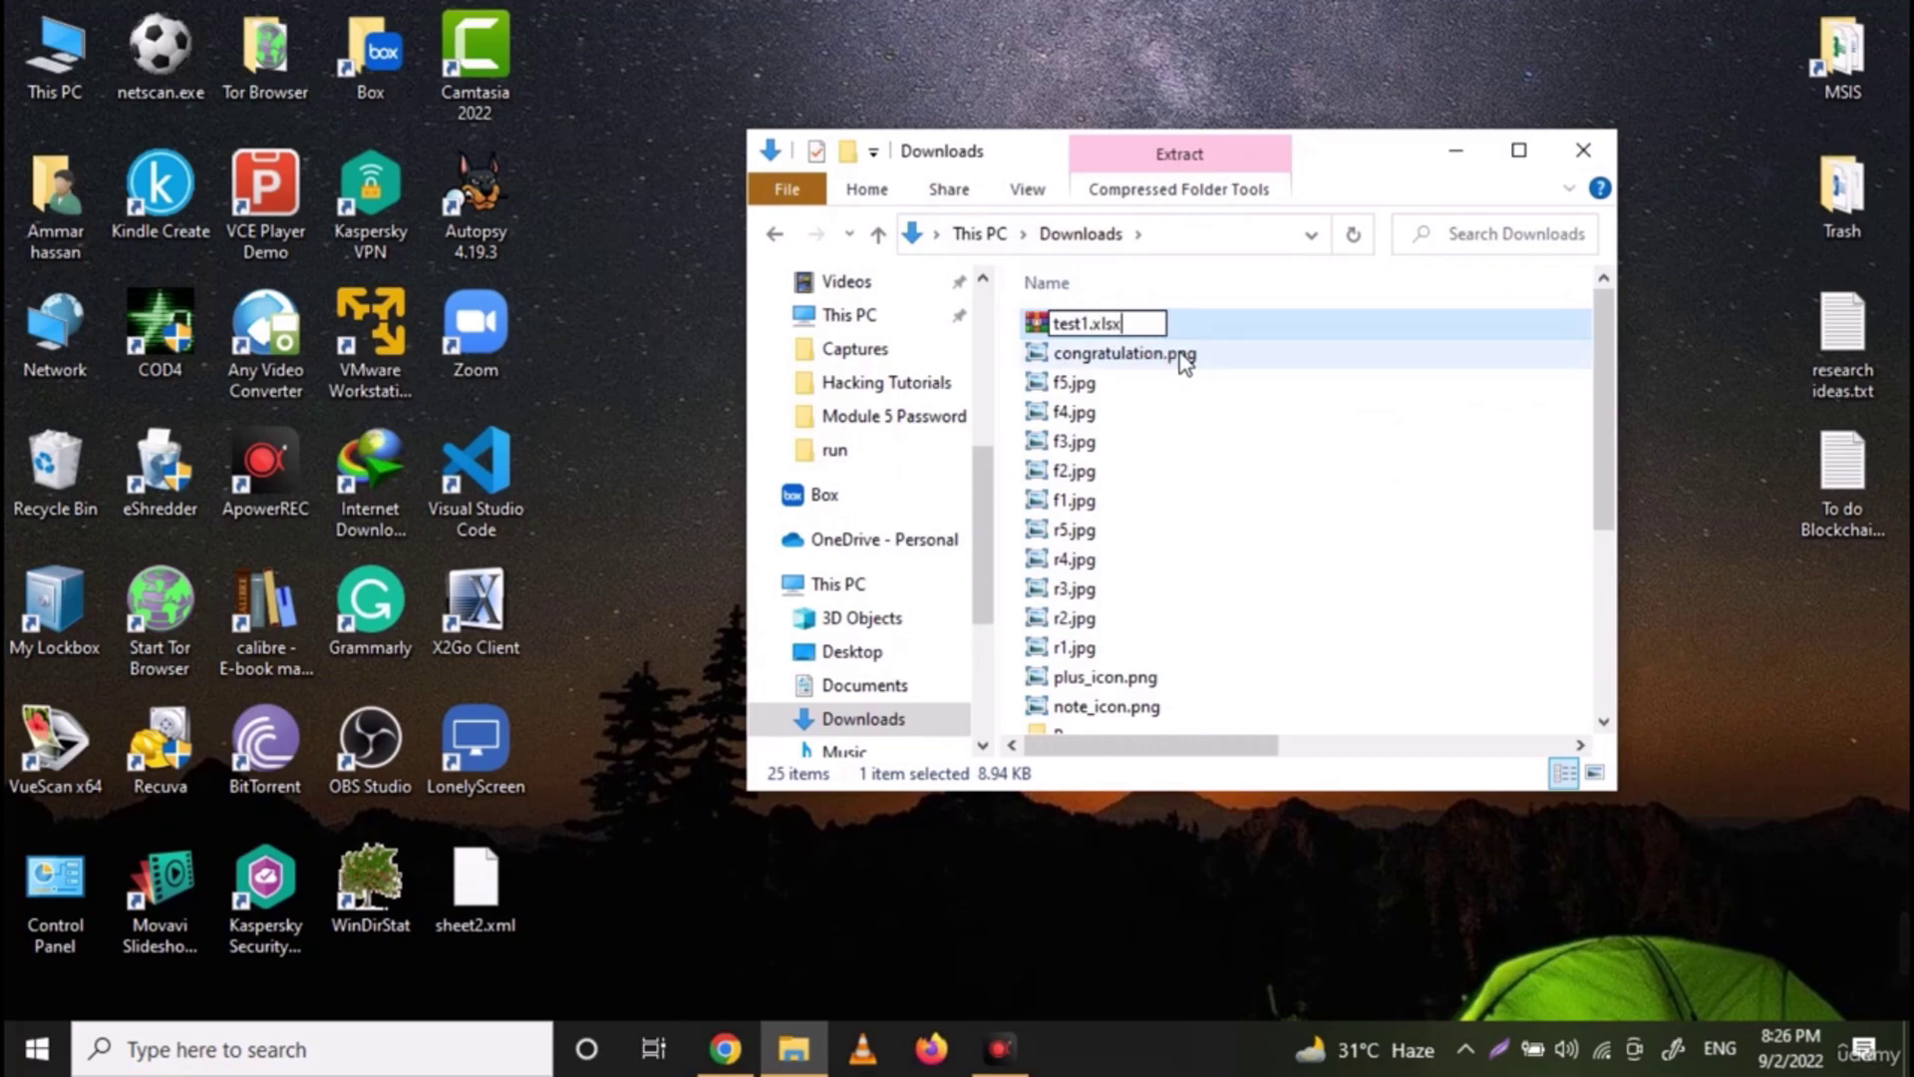
pyautogui.press('Return')
pyautogui.press('Return')
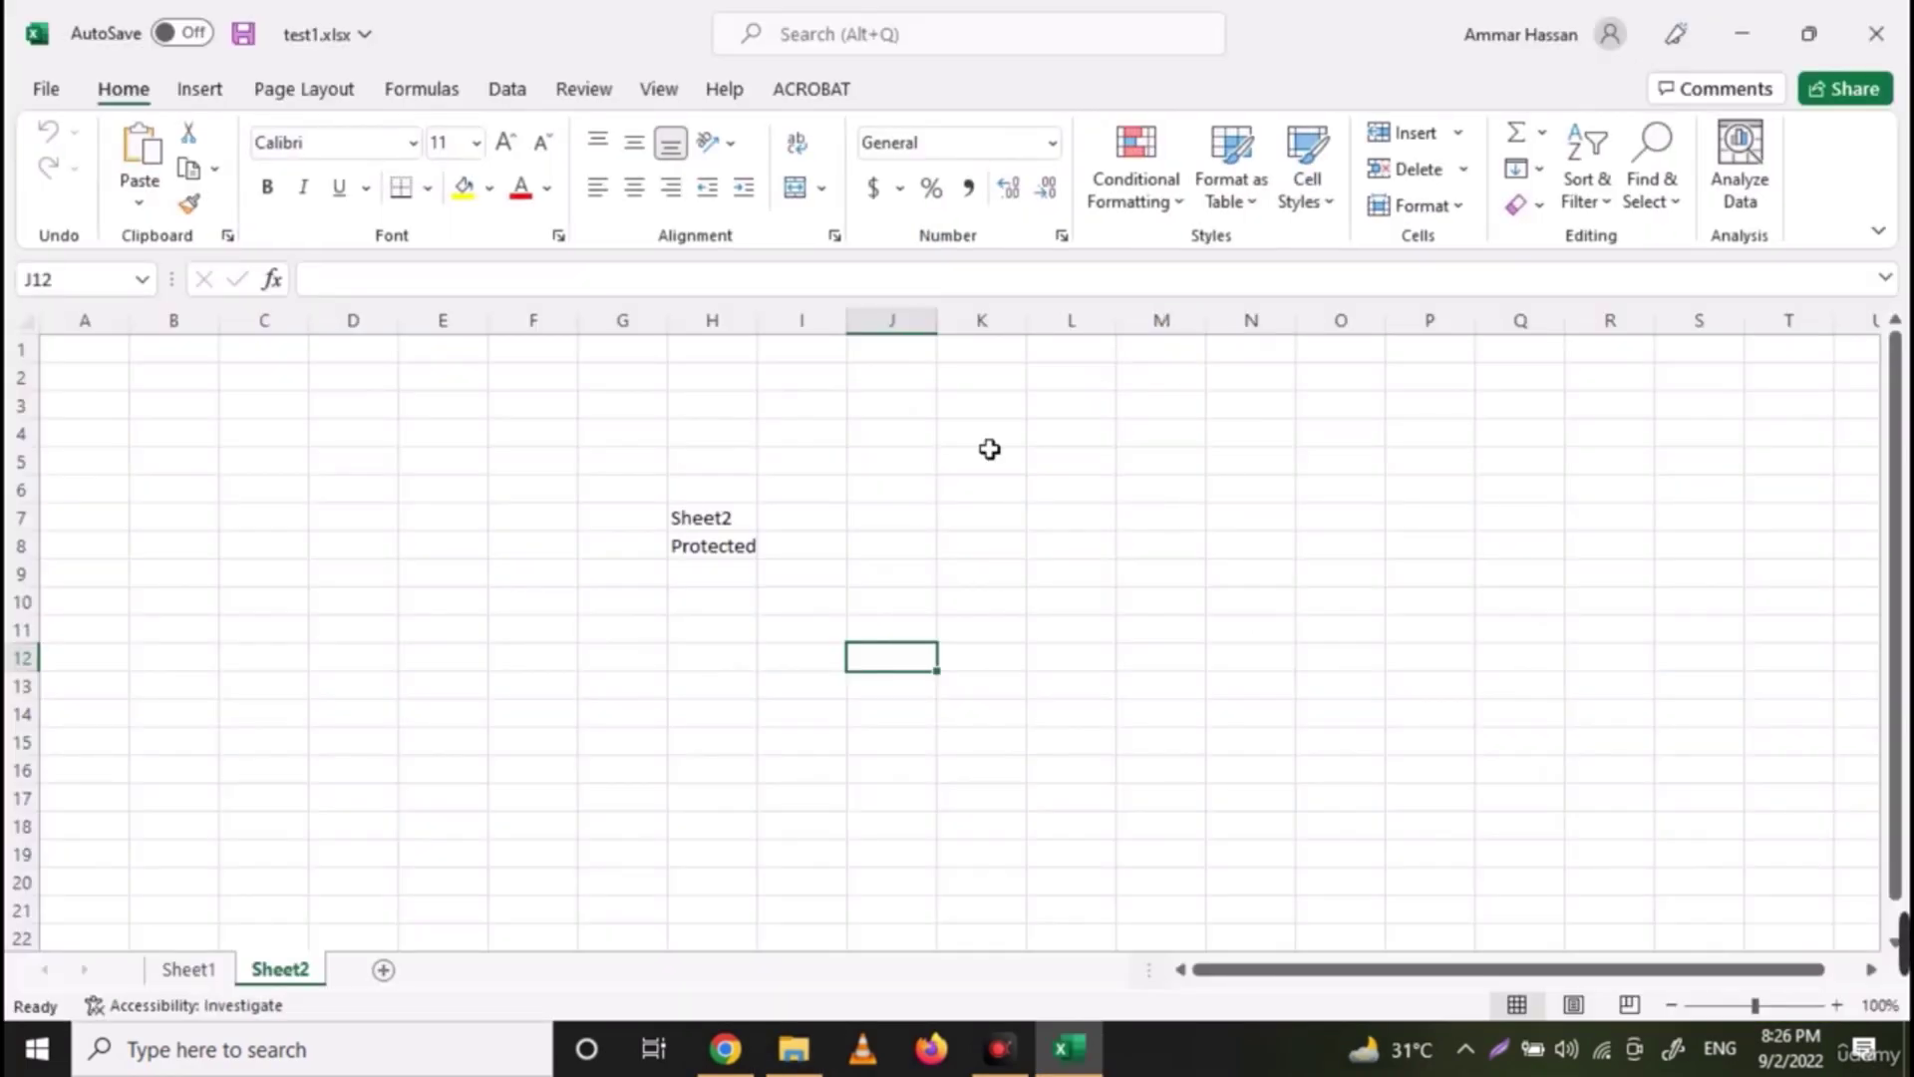
# On Sheet2, enter test text 'asd' in I10 and 'asdadad' in I13, then delete both
pyautogui.click(799, 598)
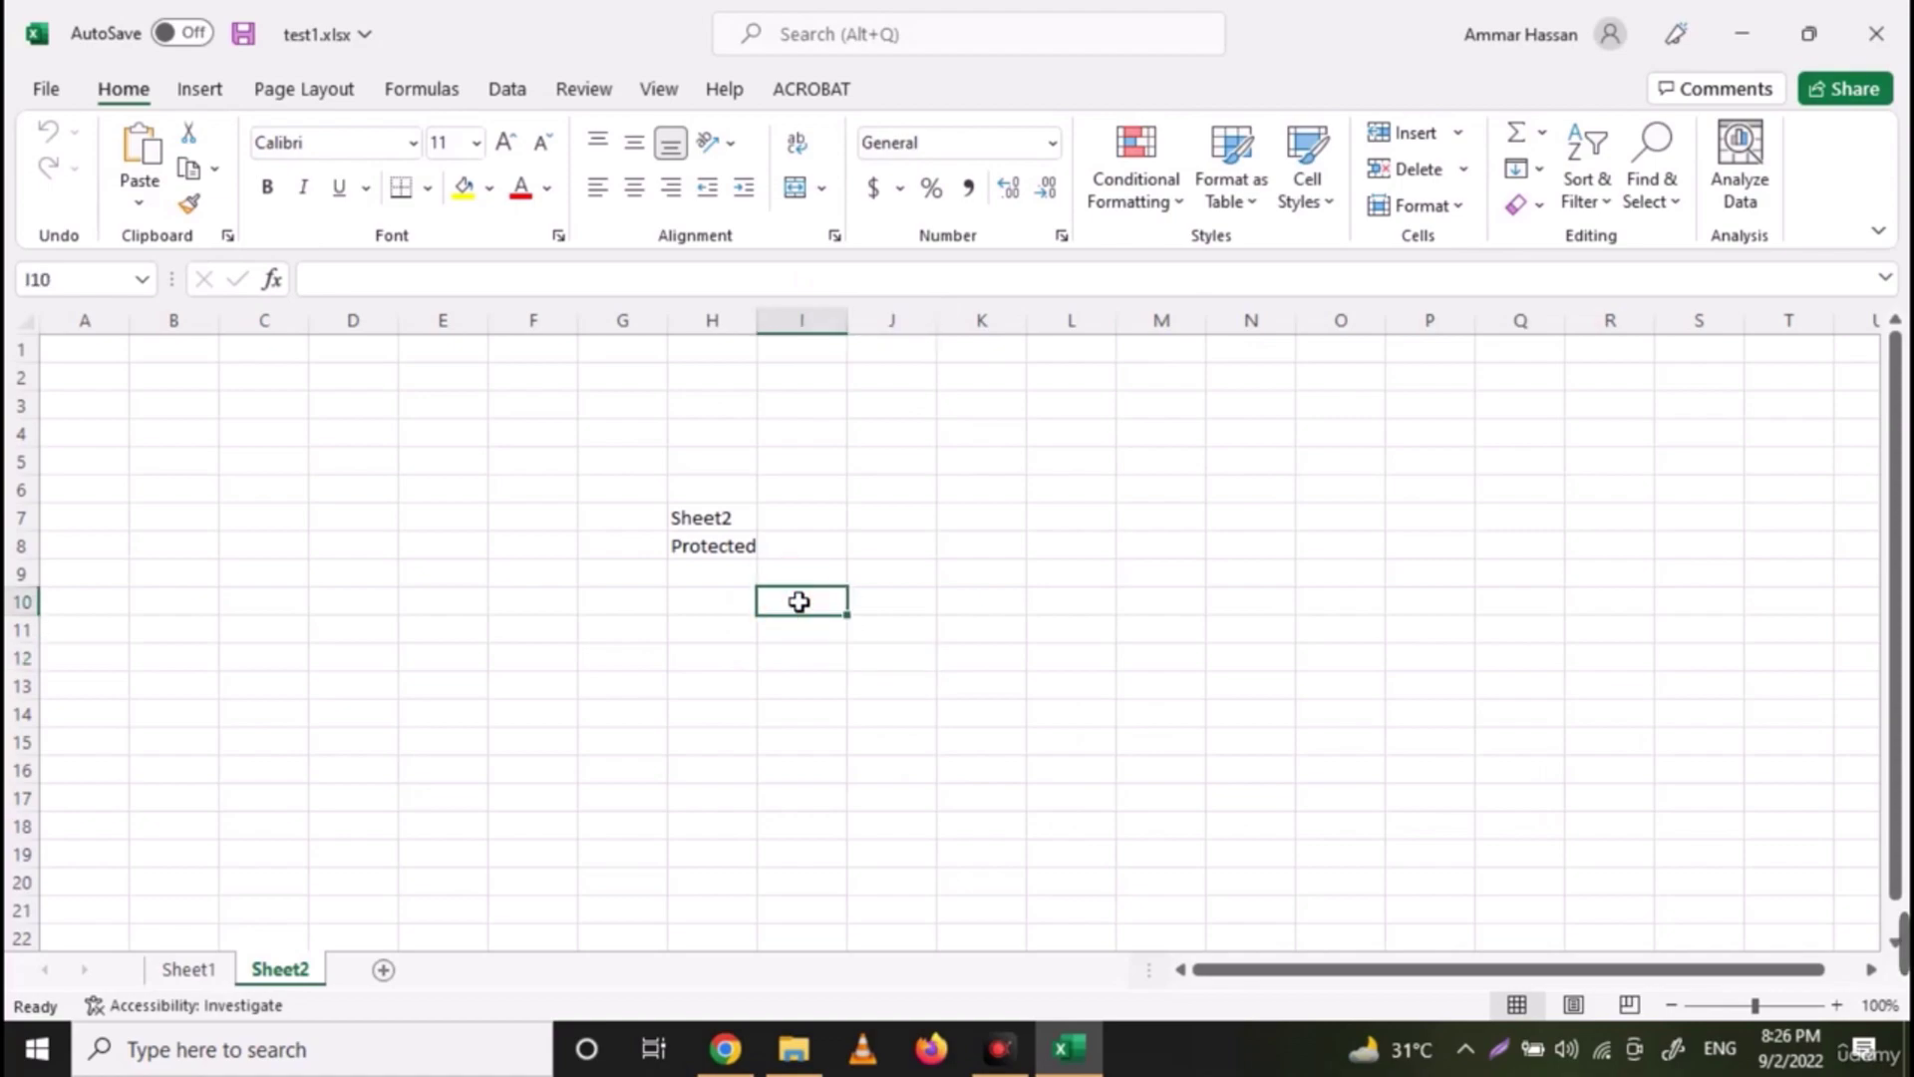
pyautogui.write('asd')
pyautogui.click(711, 602)
pyautogui.click(713, 546)
pyautogui.click(797, 685)
pyautogui.write('asdadad')
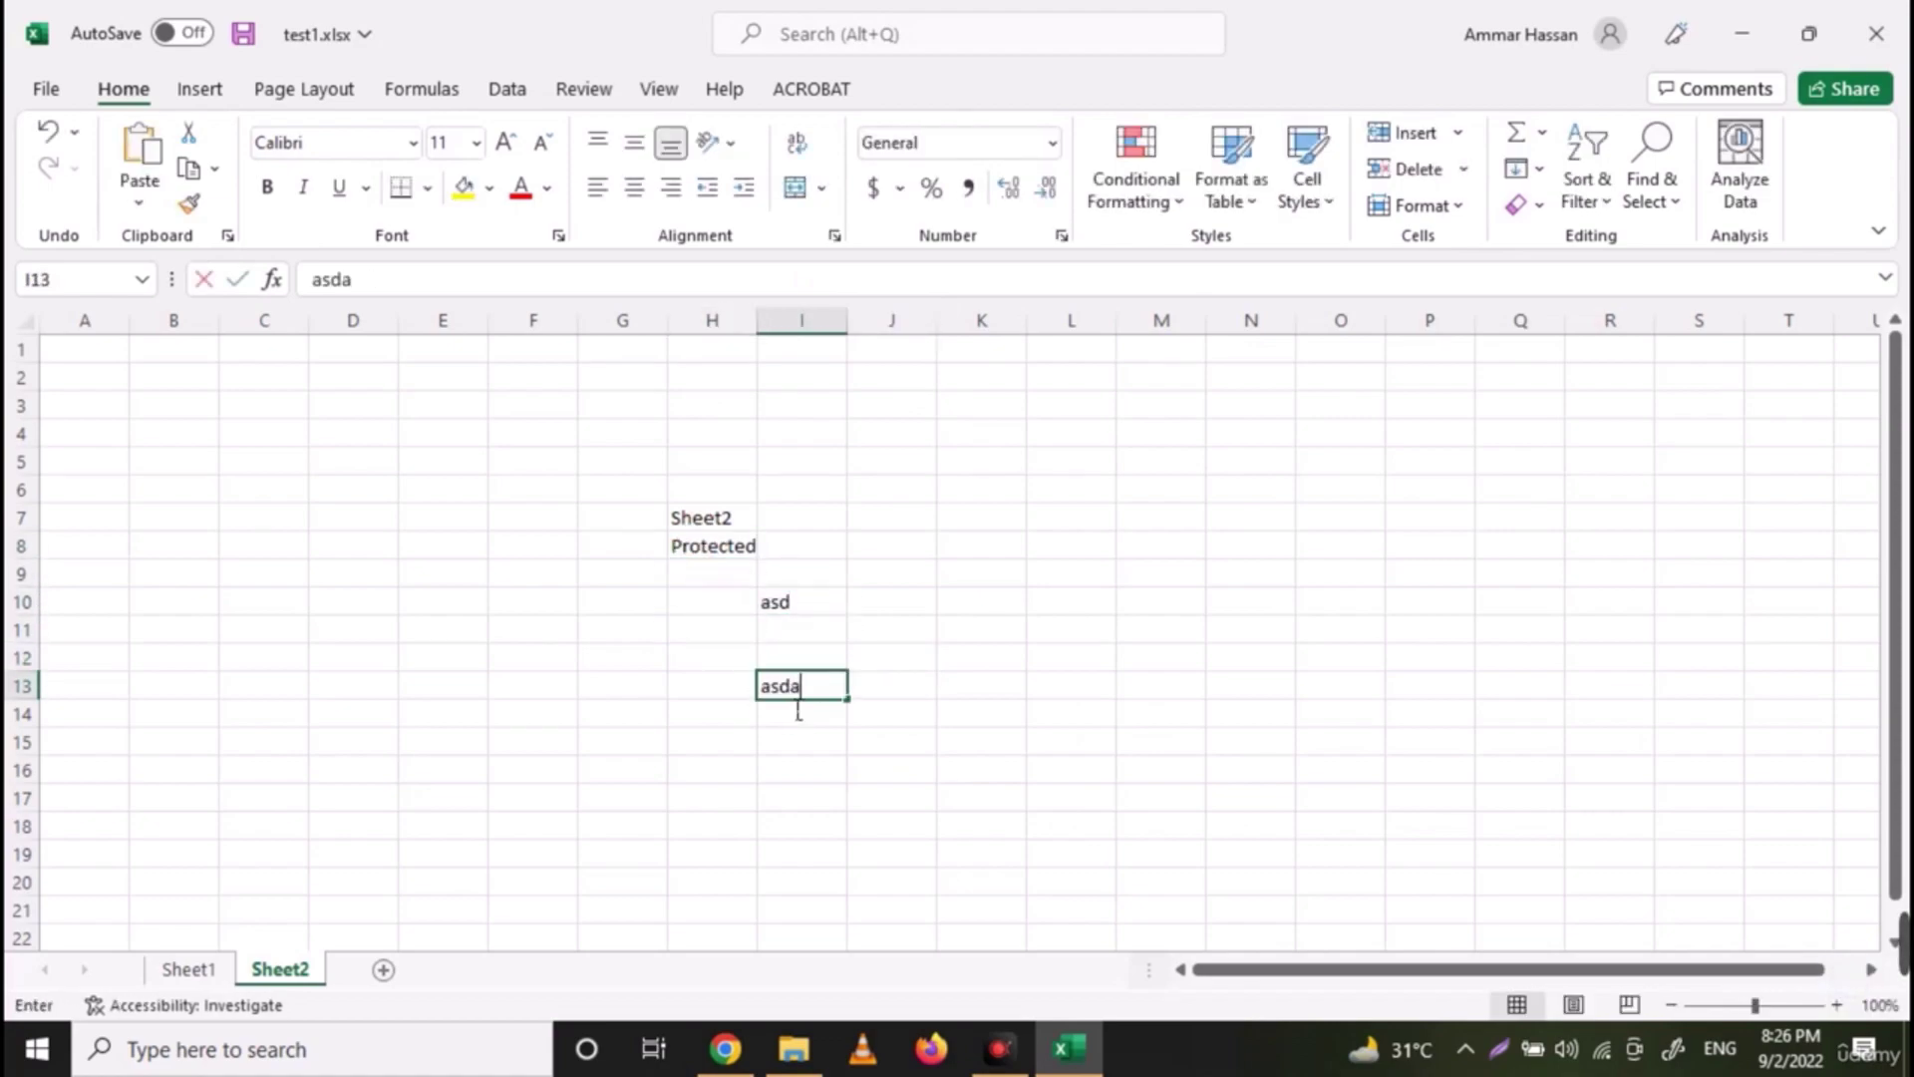
pyautogui.click(891, 741)
pyautogui.click(812, 685)
pyautogui.press('Delete')
pyautogui.click(810, 603)
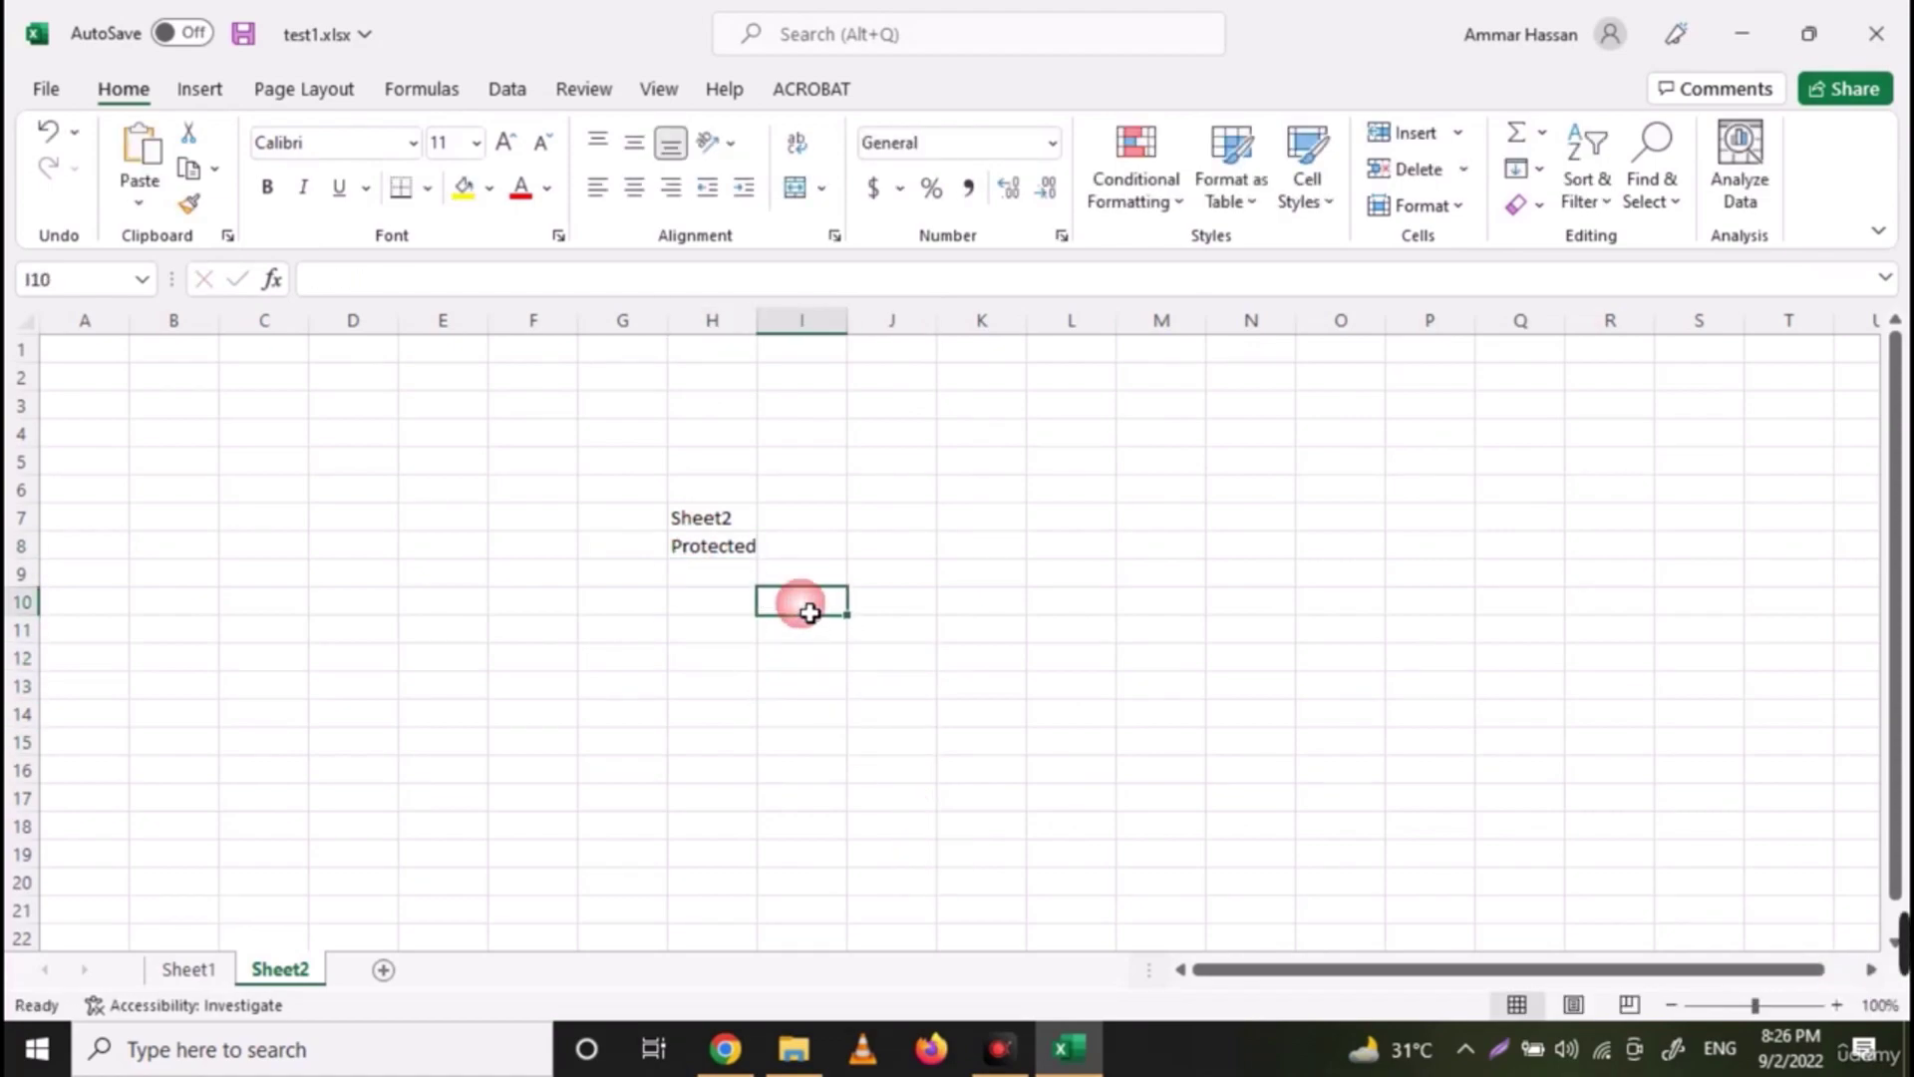
pyautogui.press('Delete')
# Add a new blank Sheet3 after Sheet2
pyautogui.click(1107, 444)
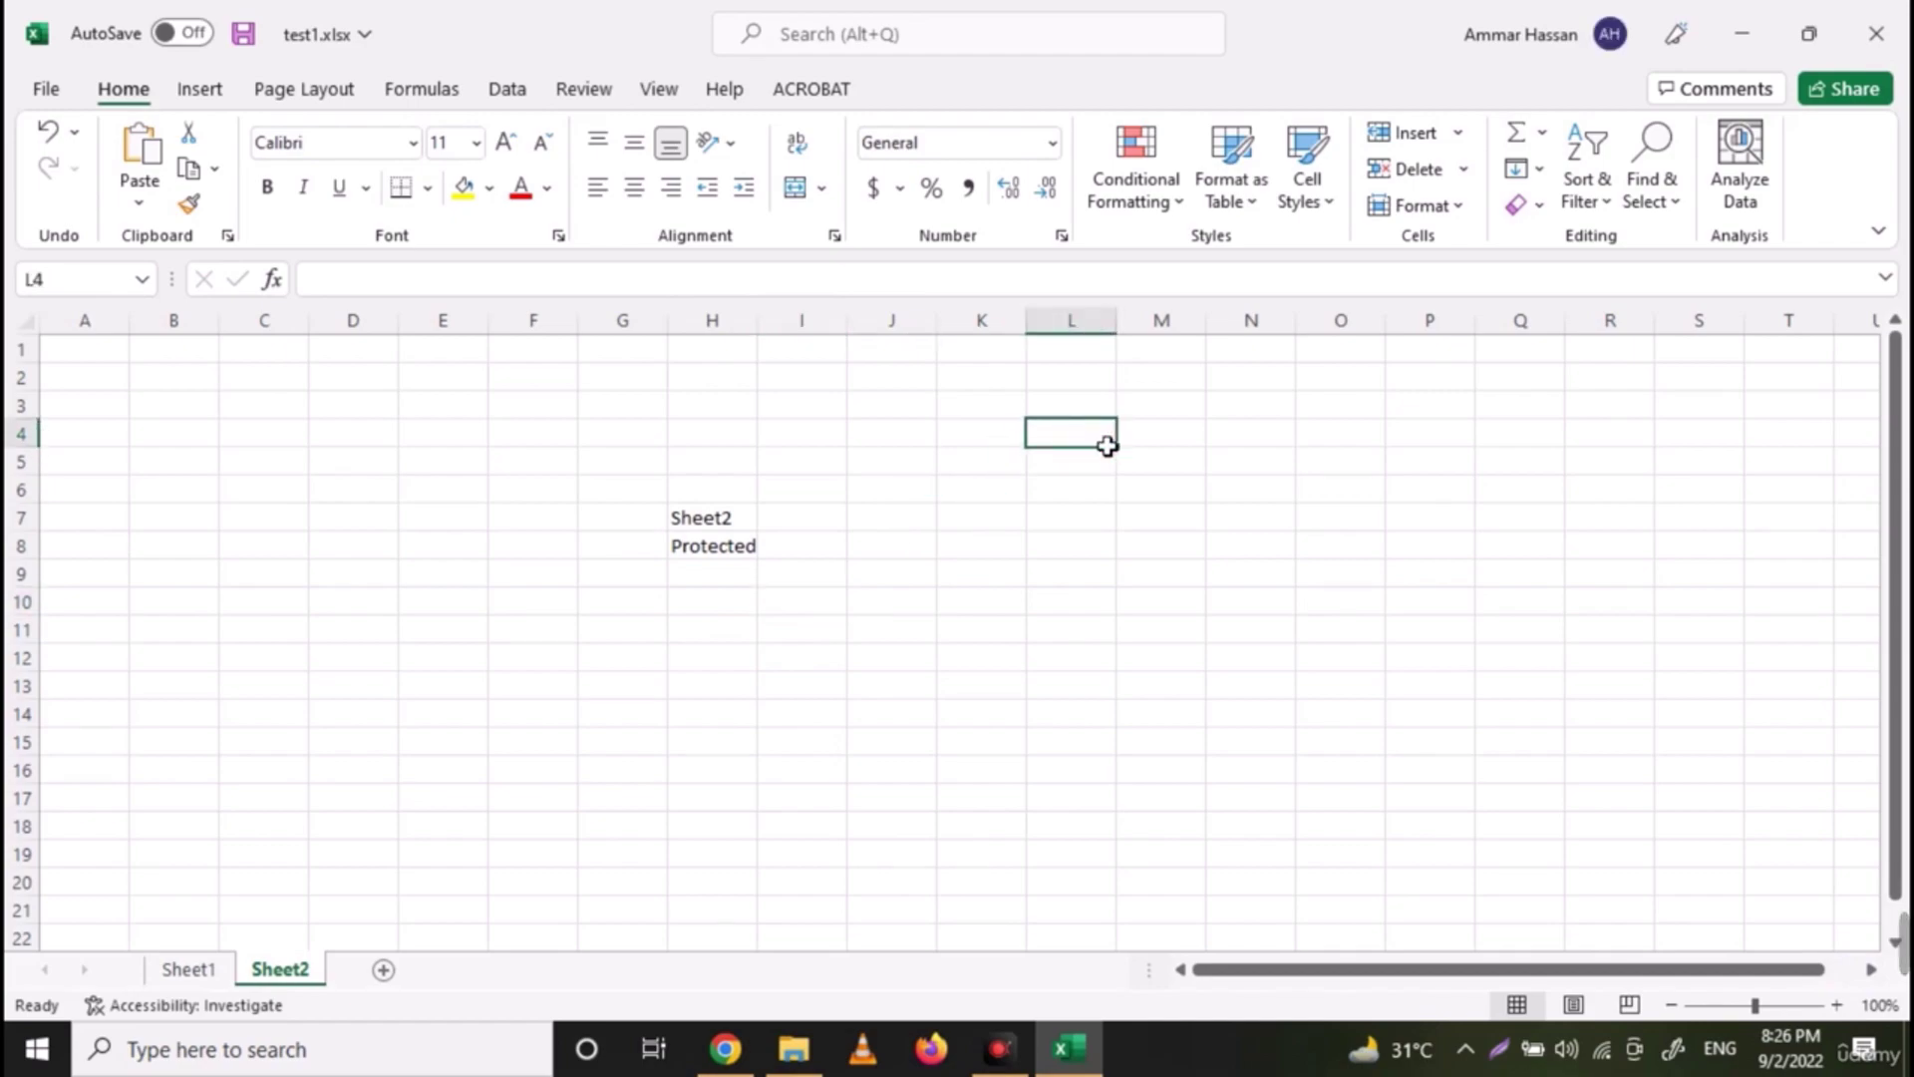
pyautogui.click(261, 688)
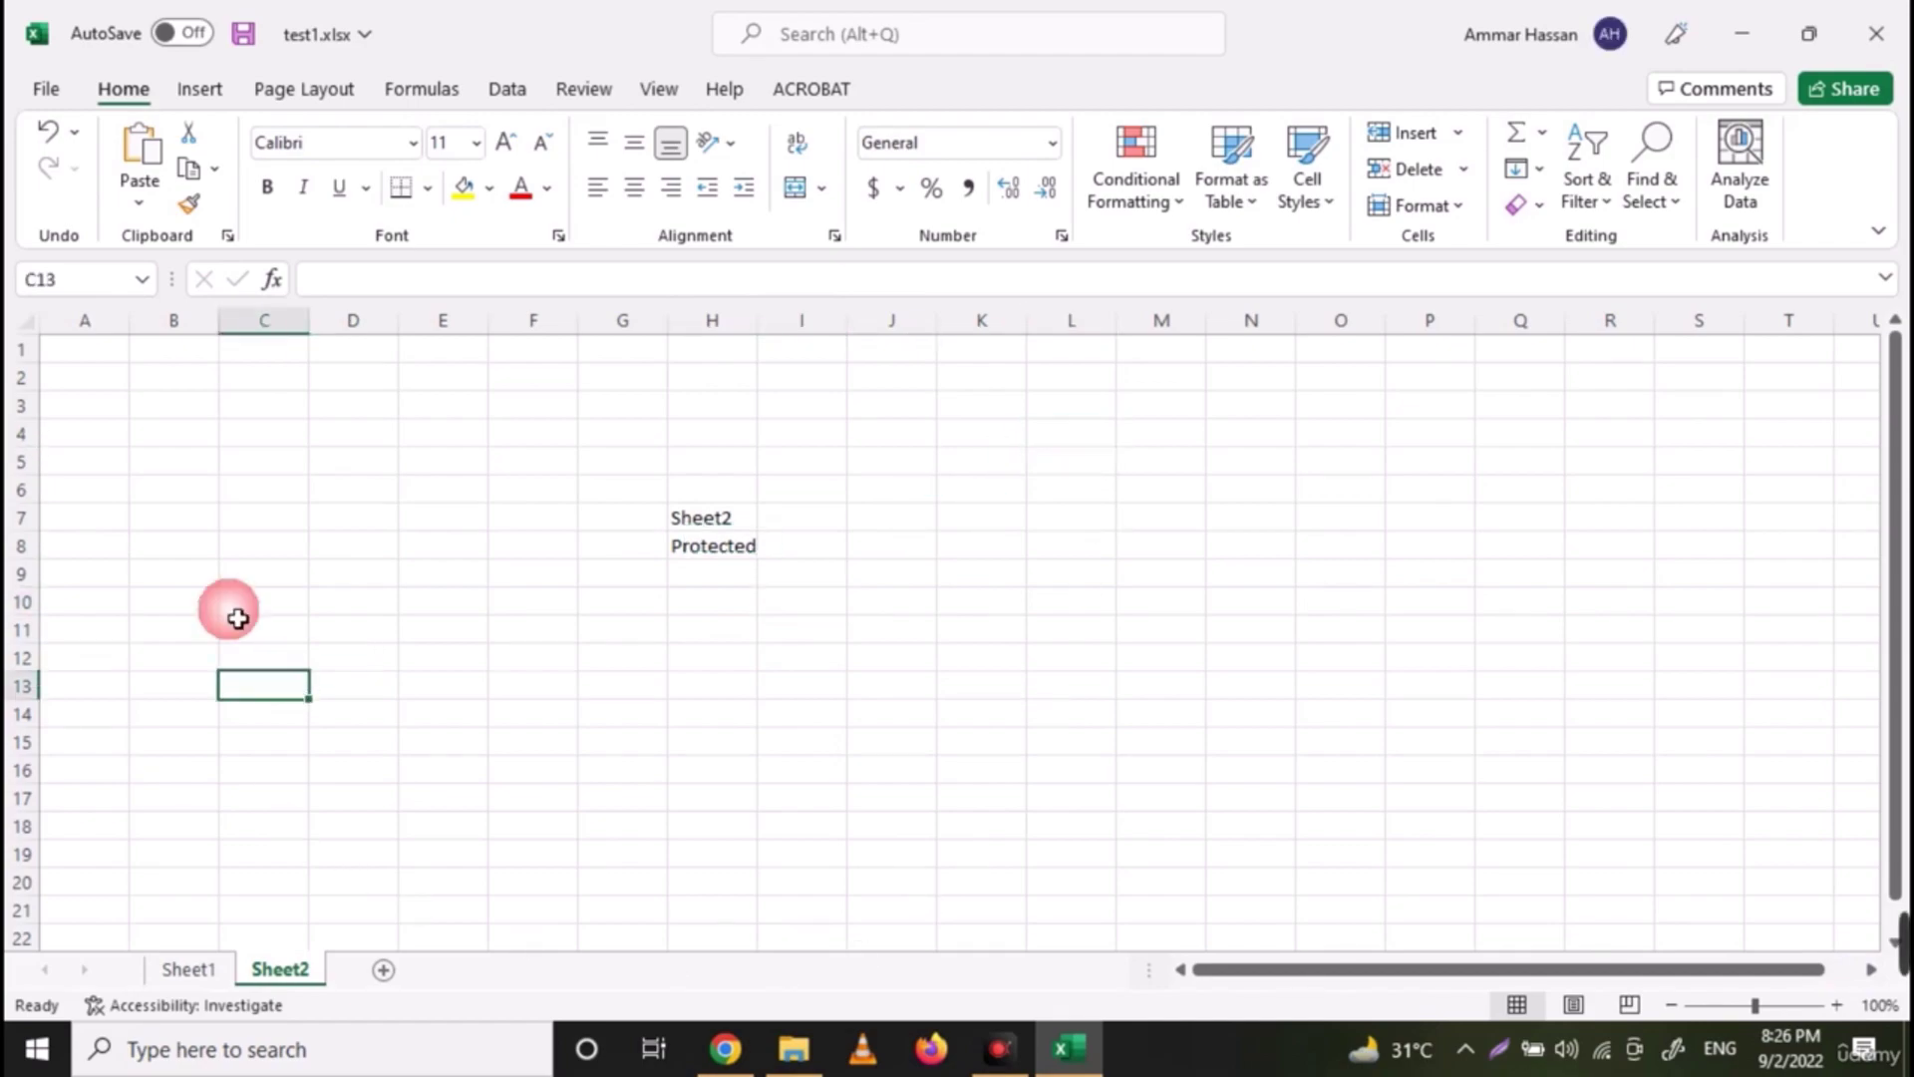
pyautogui.click(385, 970)
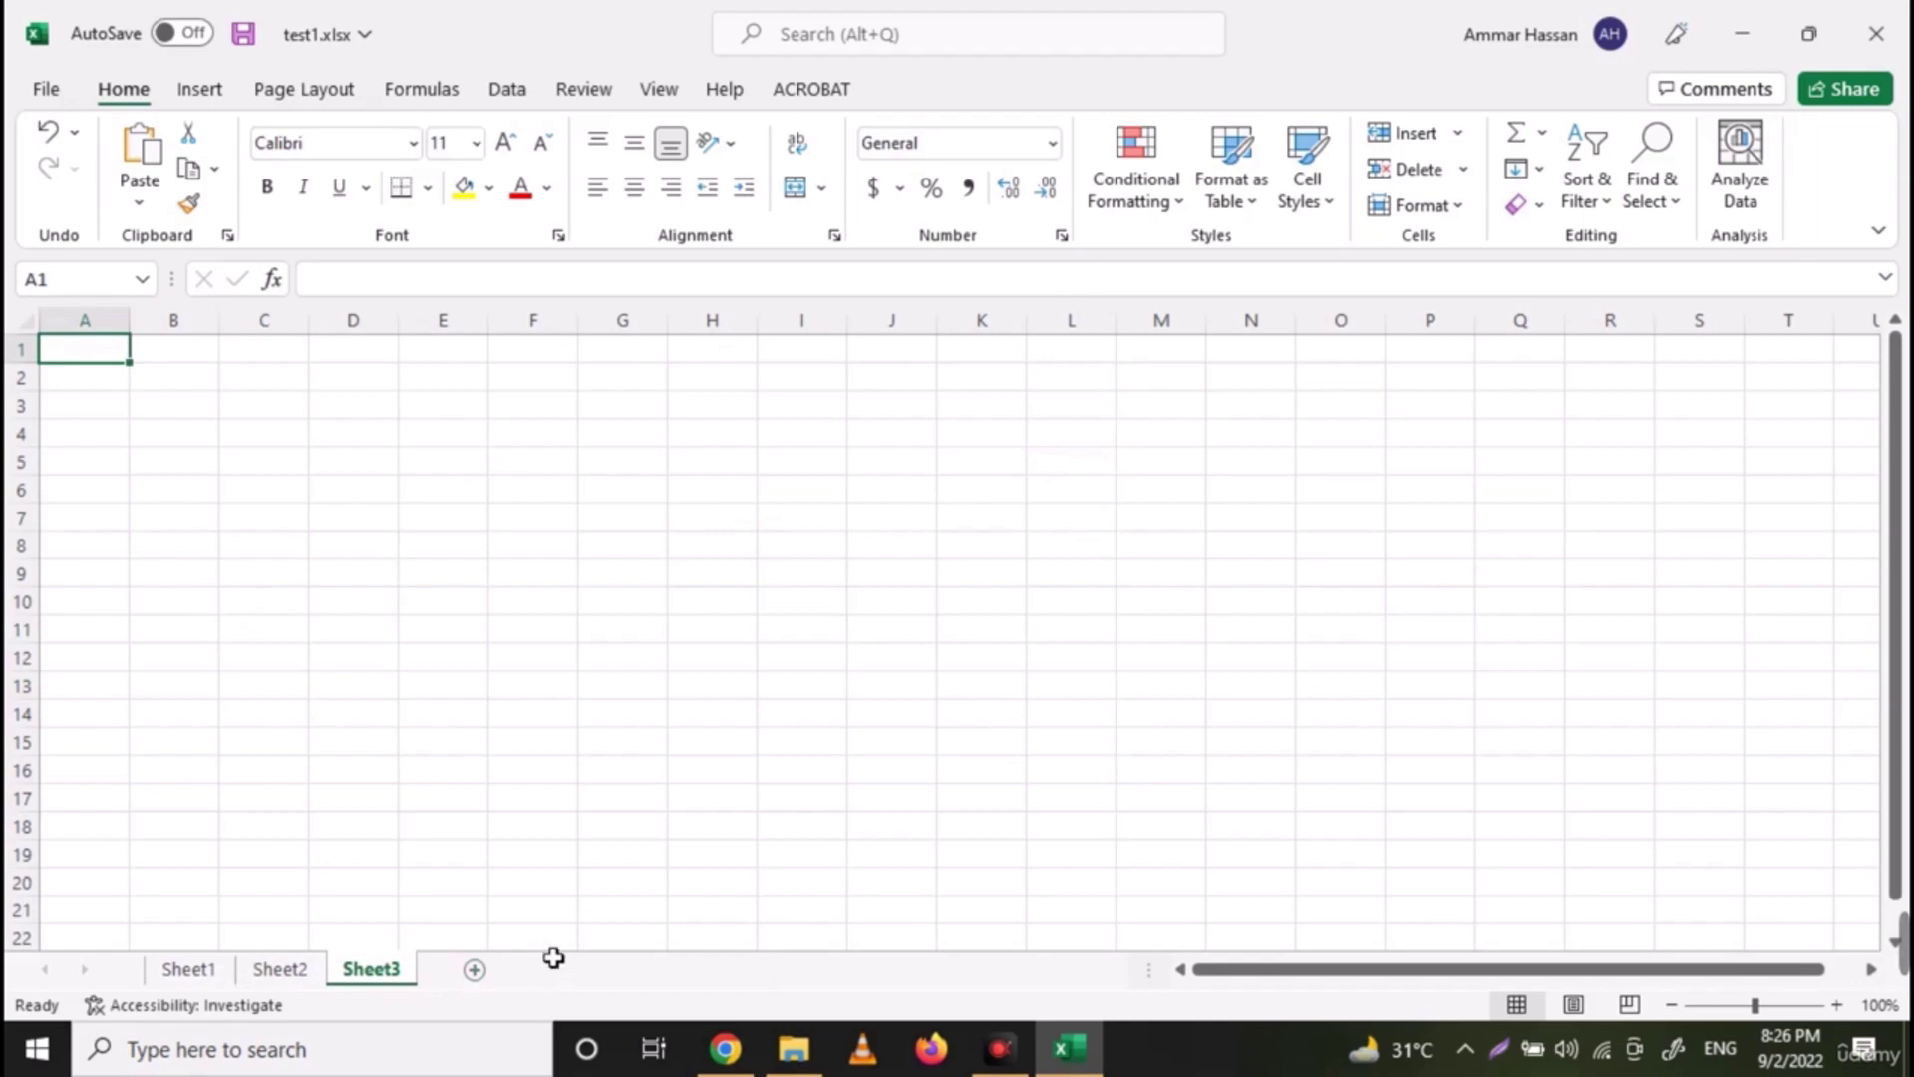
# Type sheet3 into cell F8 of Sheet3
pyautogui.click(539, 565)
pyautogui.write('sheet')
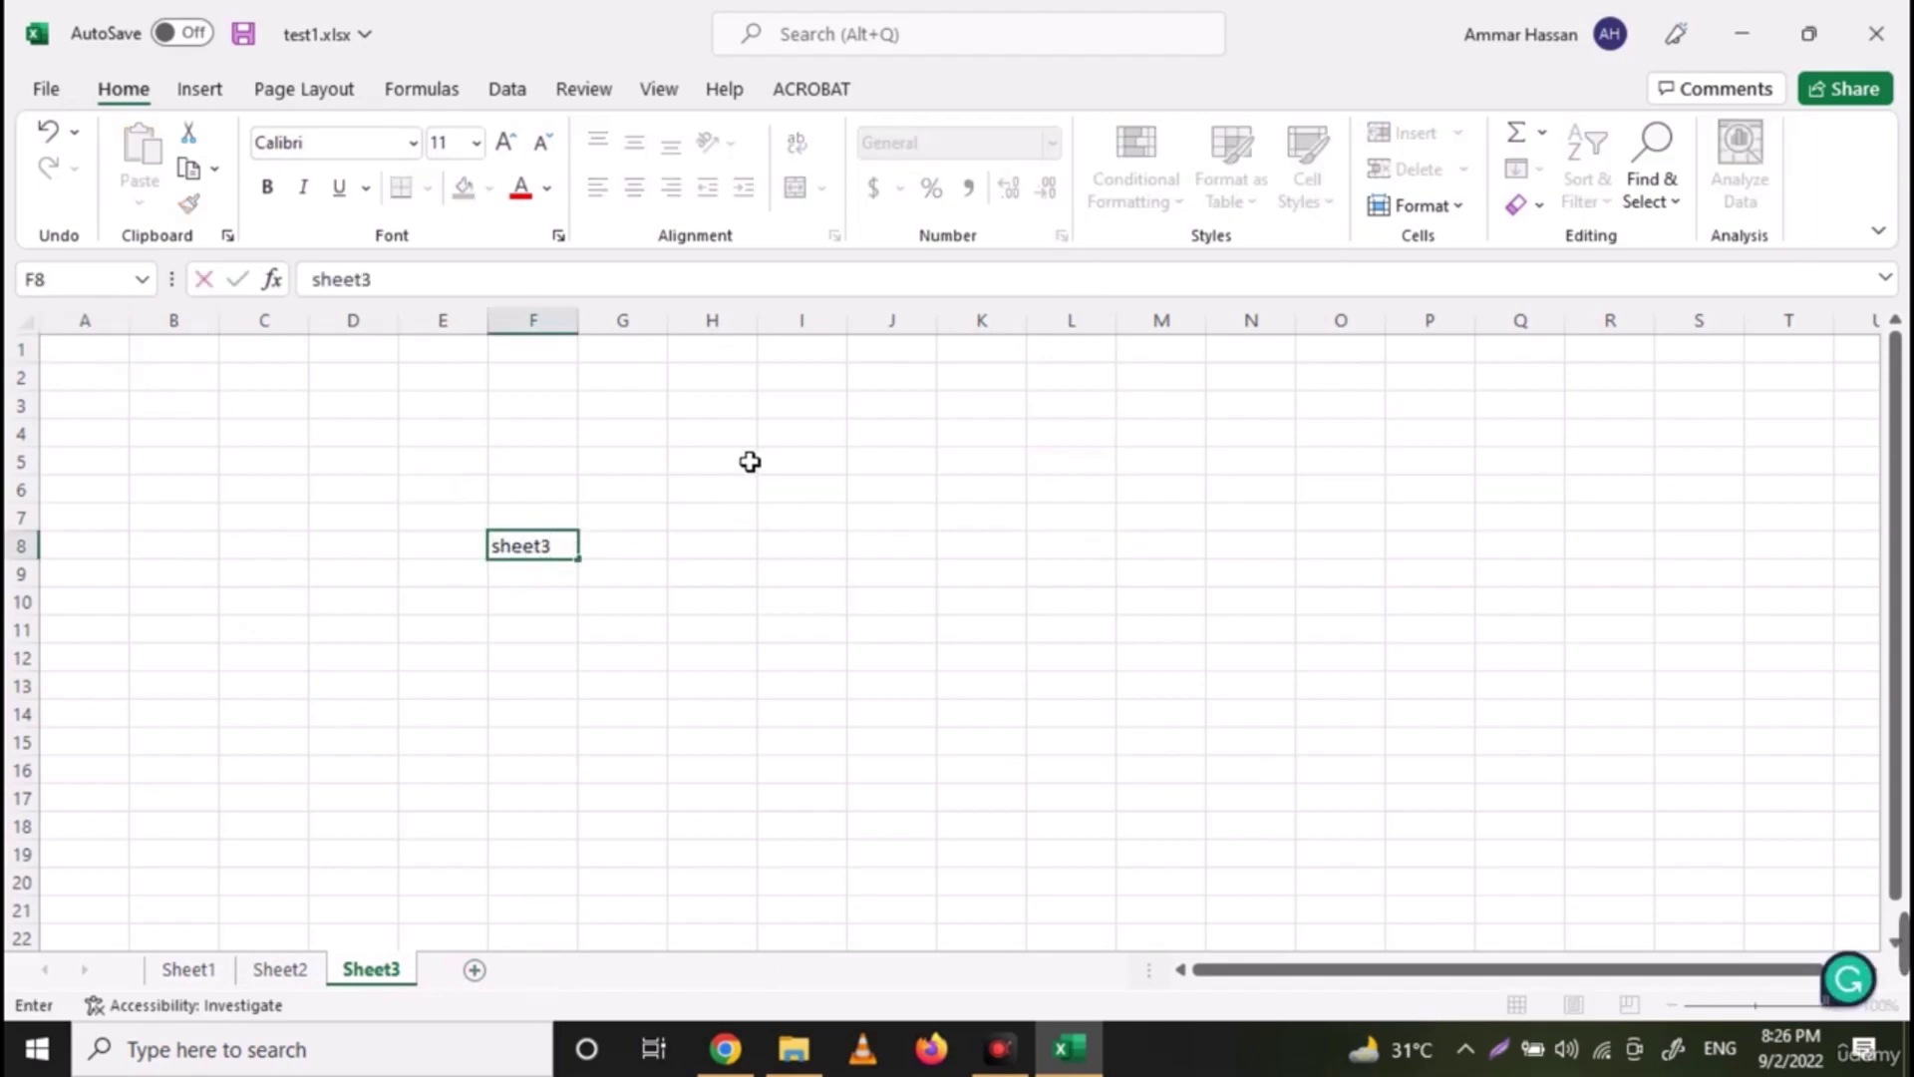
pyautogui.write('3')
pyautogui.click(750, 461)
# Protect the workbook structure with a password, entered and confirmed
pyautogui.click(608, 92)
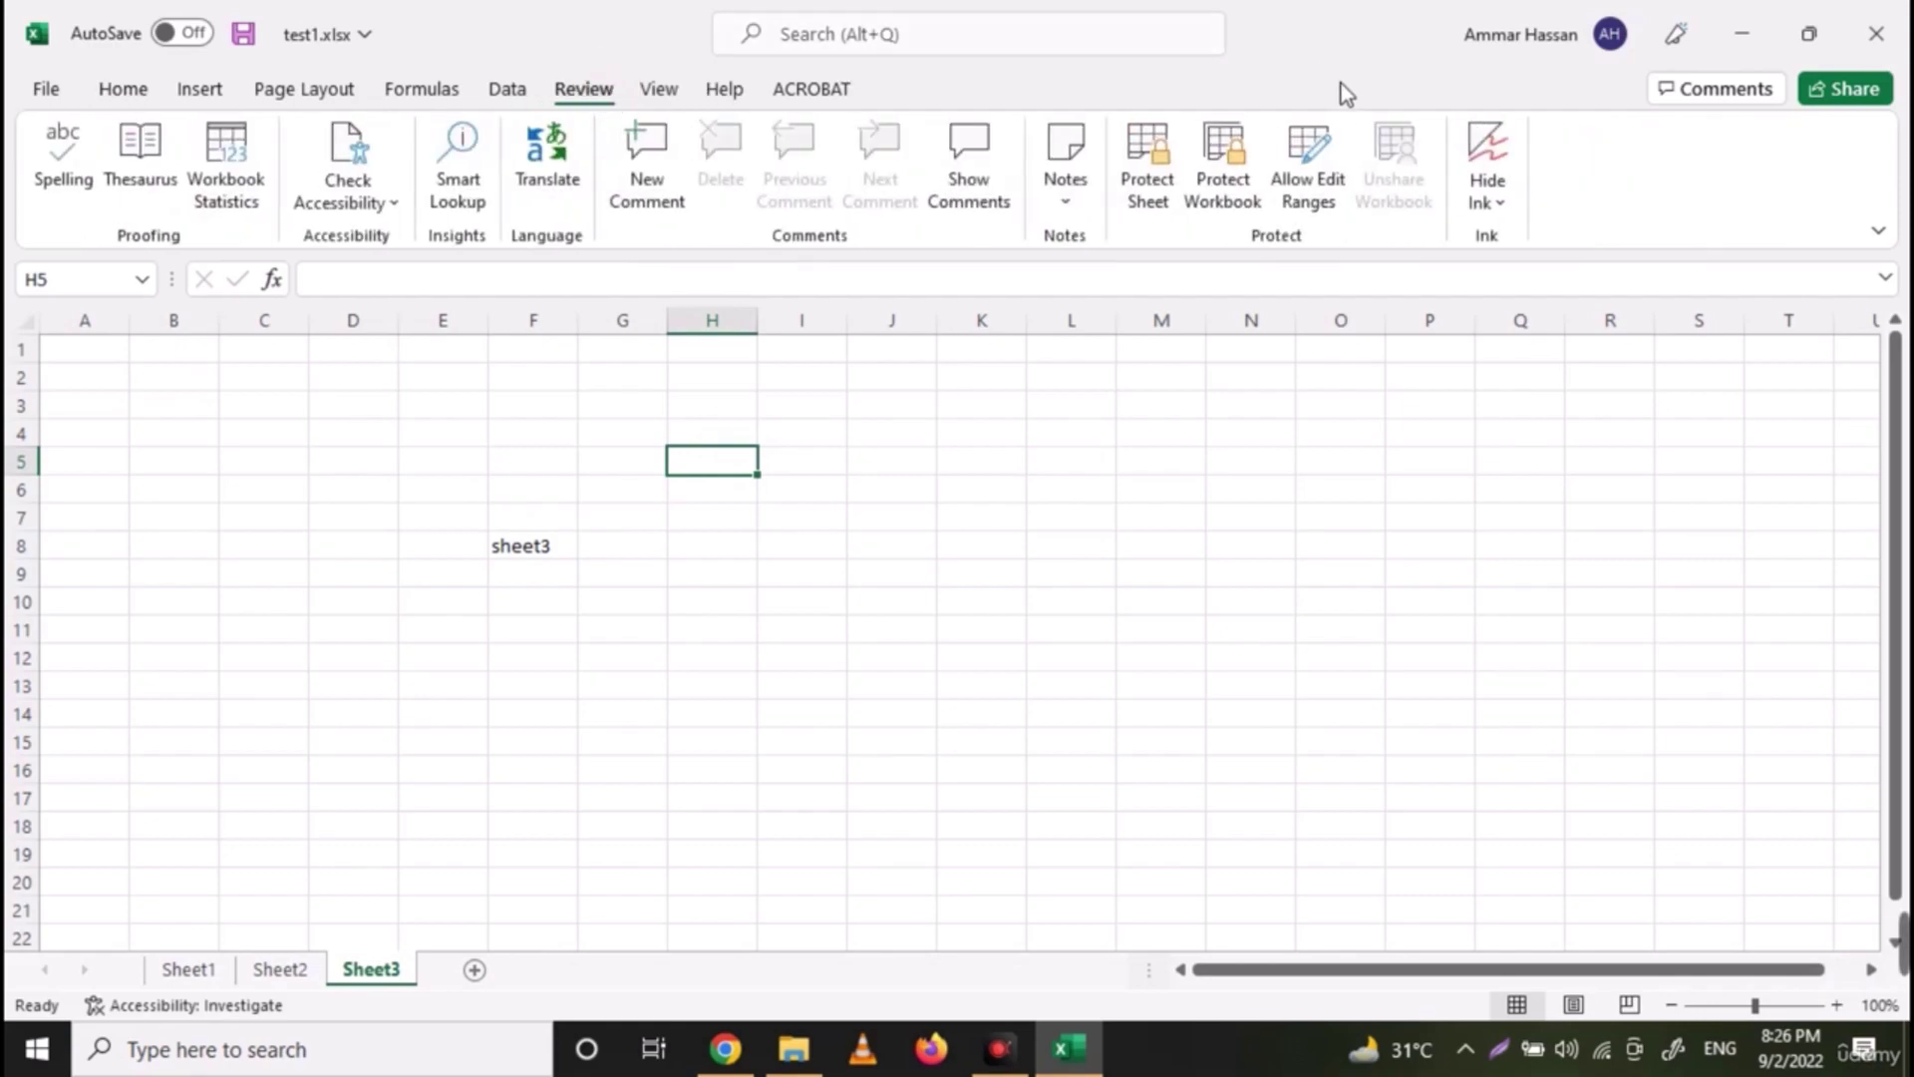
pyautogui.click(1237, 162)
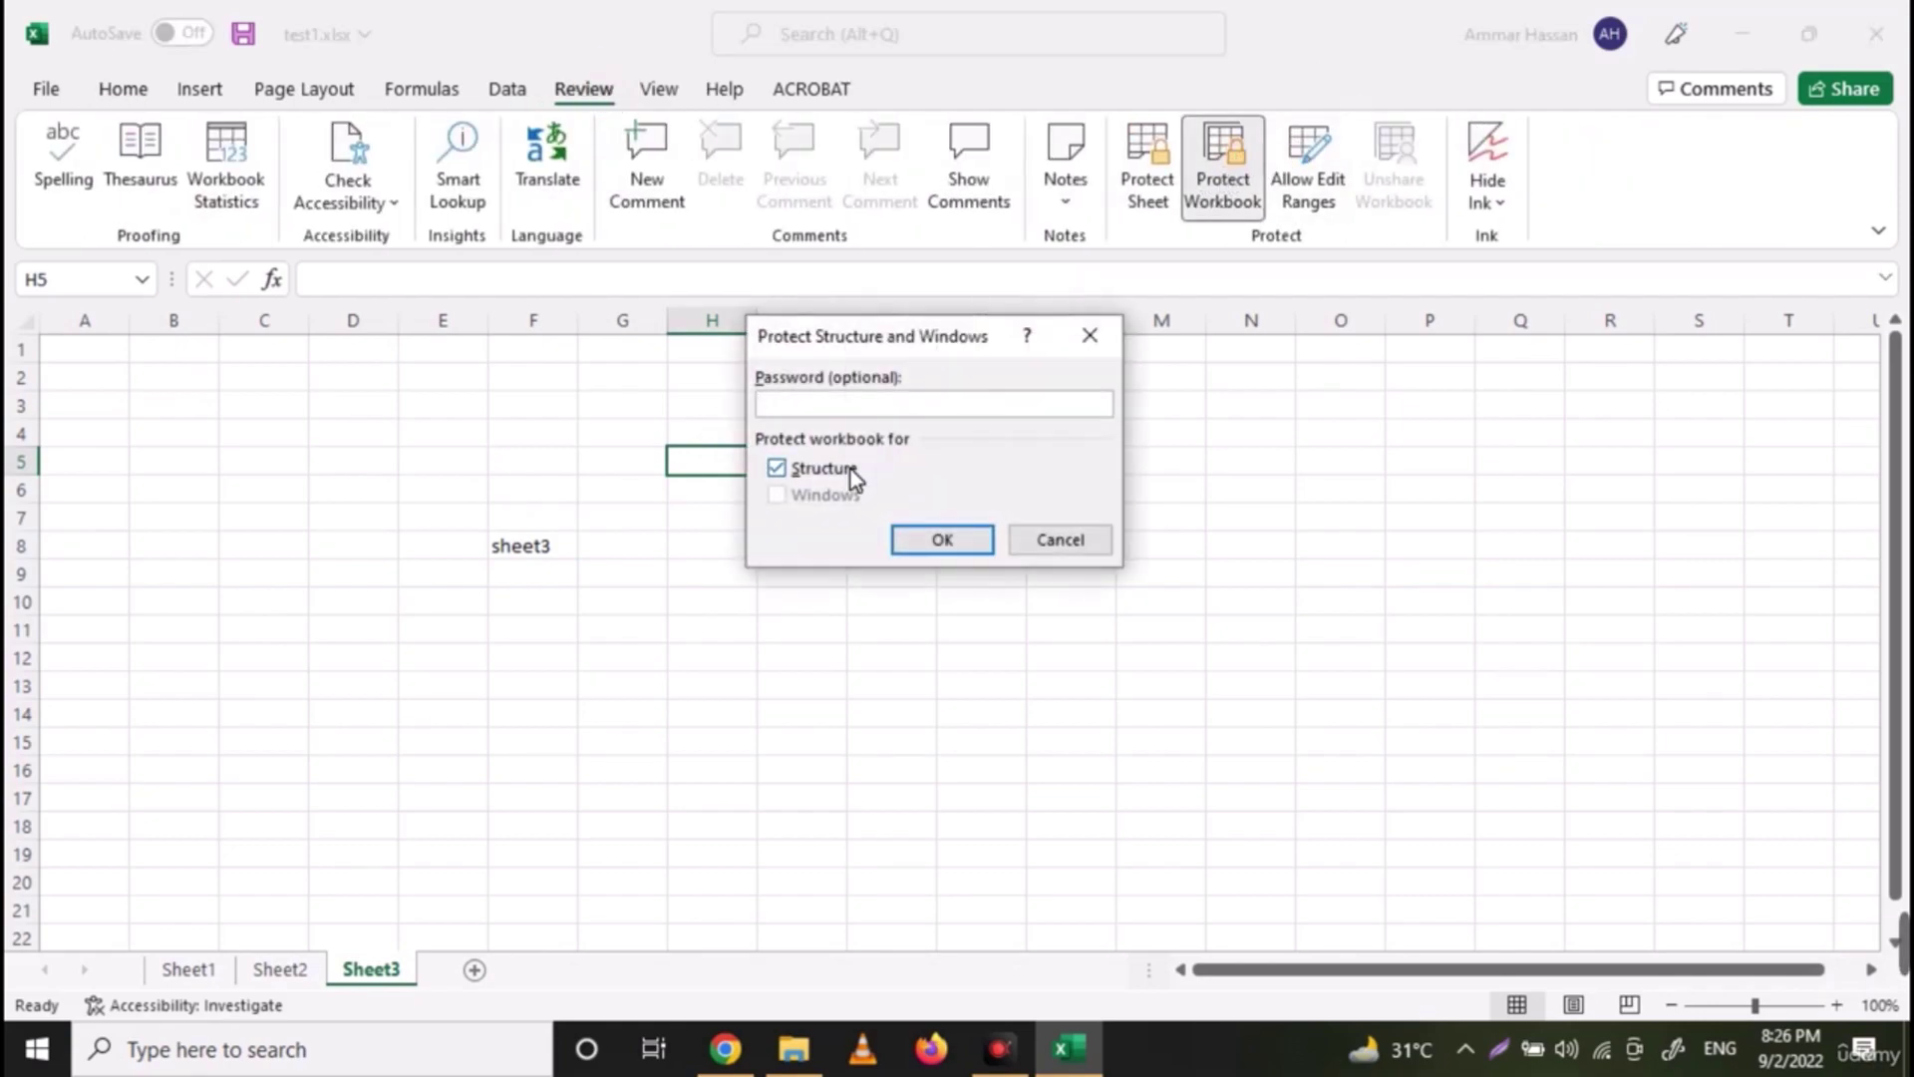
pyautogui.click(828, 404)
pyautogui.write('123')
pyautogui.click(923, 548)
pyautogui.write('12')
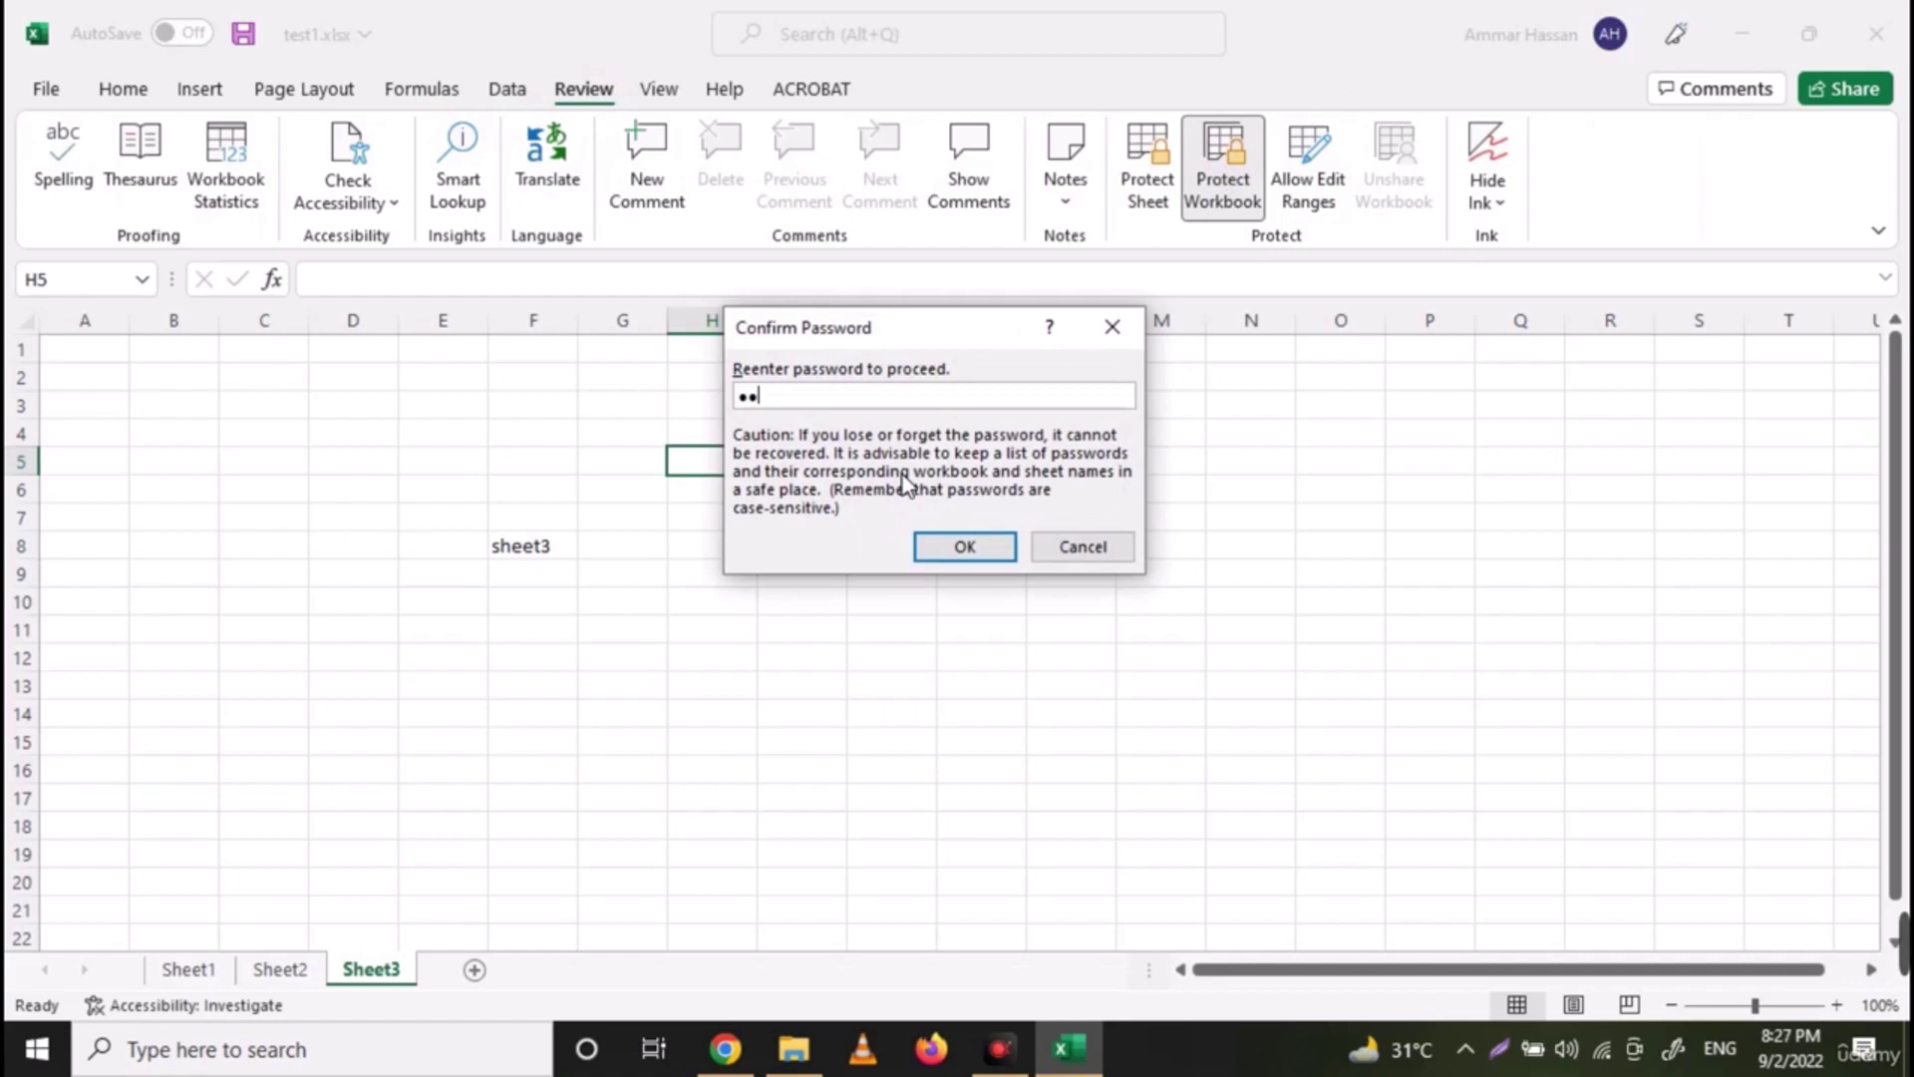
pyautogui.write('3')
pyautogui.click(950, 543)
# Save and close test1.xlsx, reopen it, and check that sheet tab options are locked
pyautogui.click(1879, 32)
pyautogui.click(836, 558)
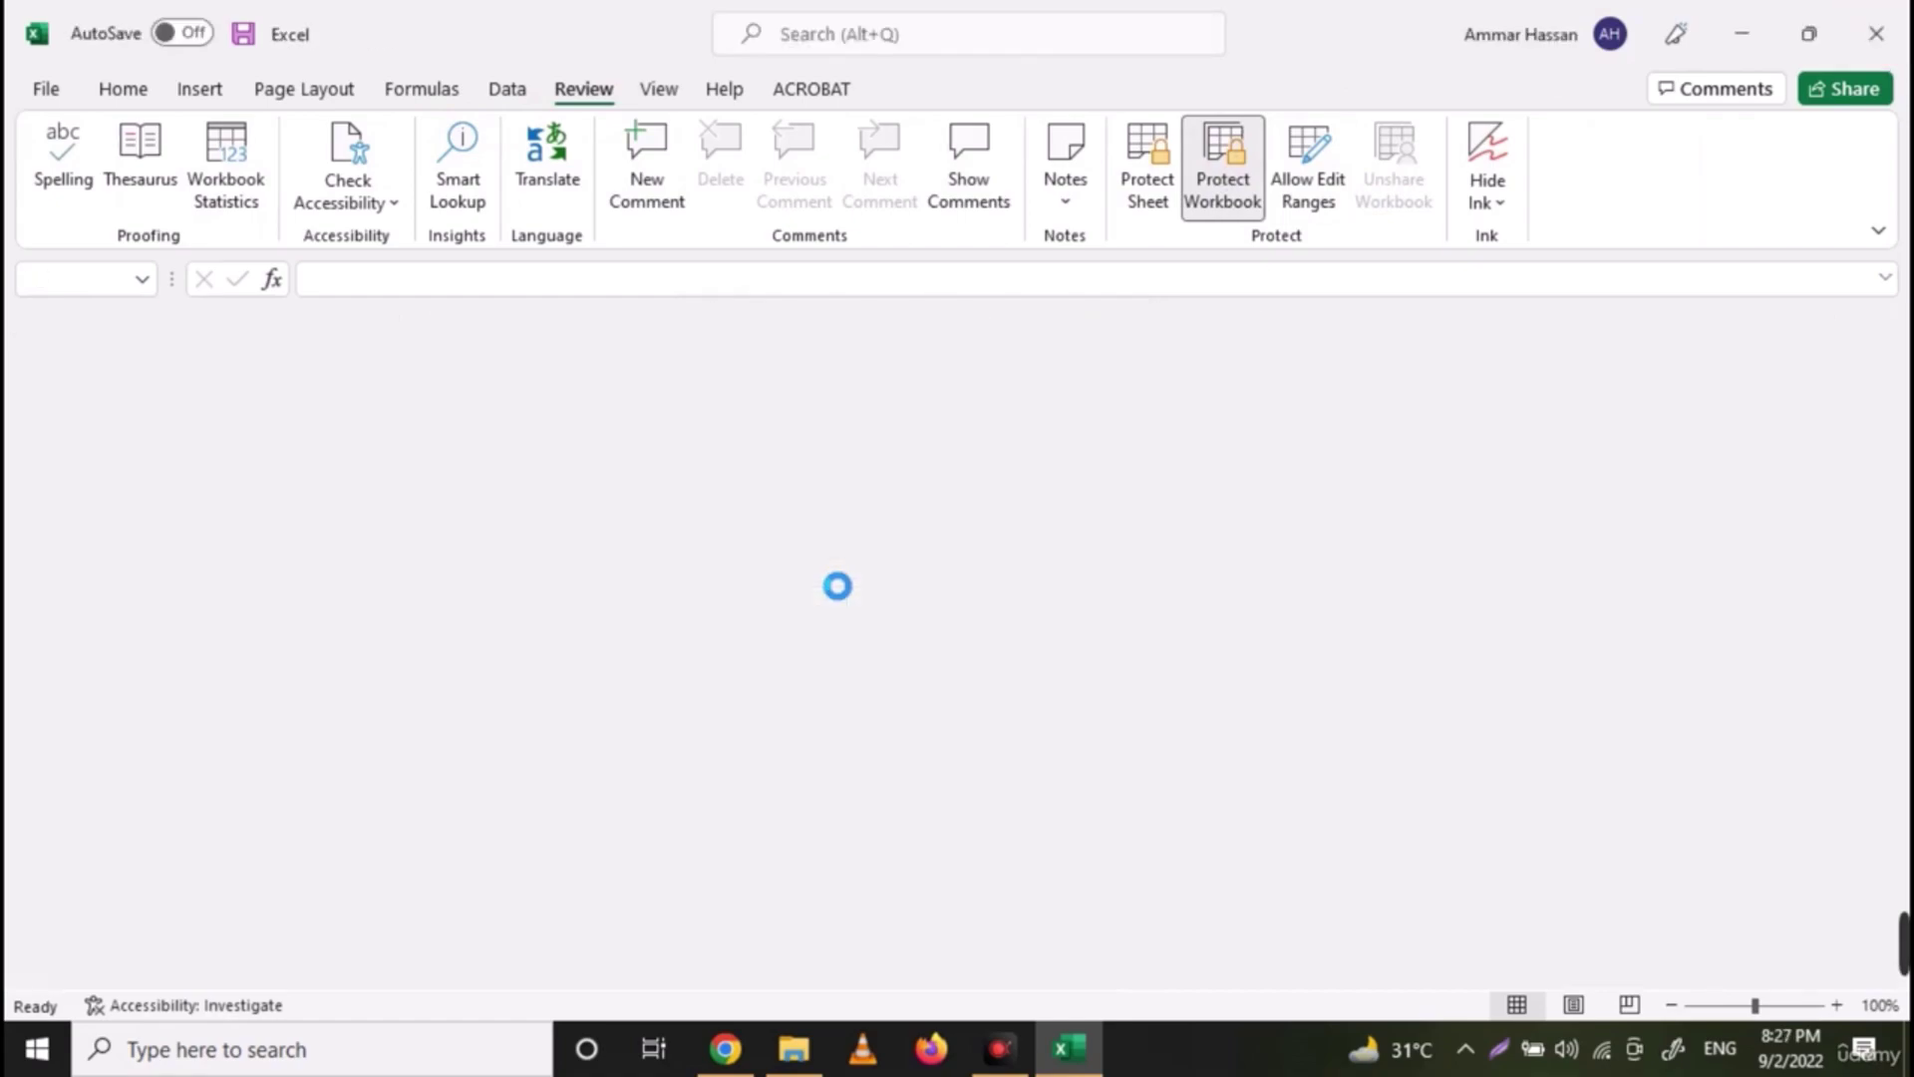
pyautogui.doubleClick(1182, 324)
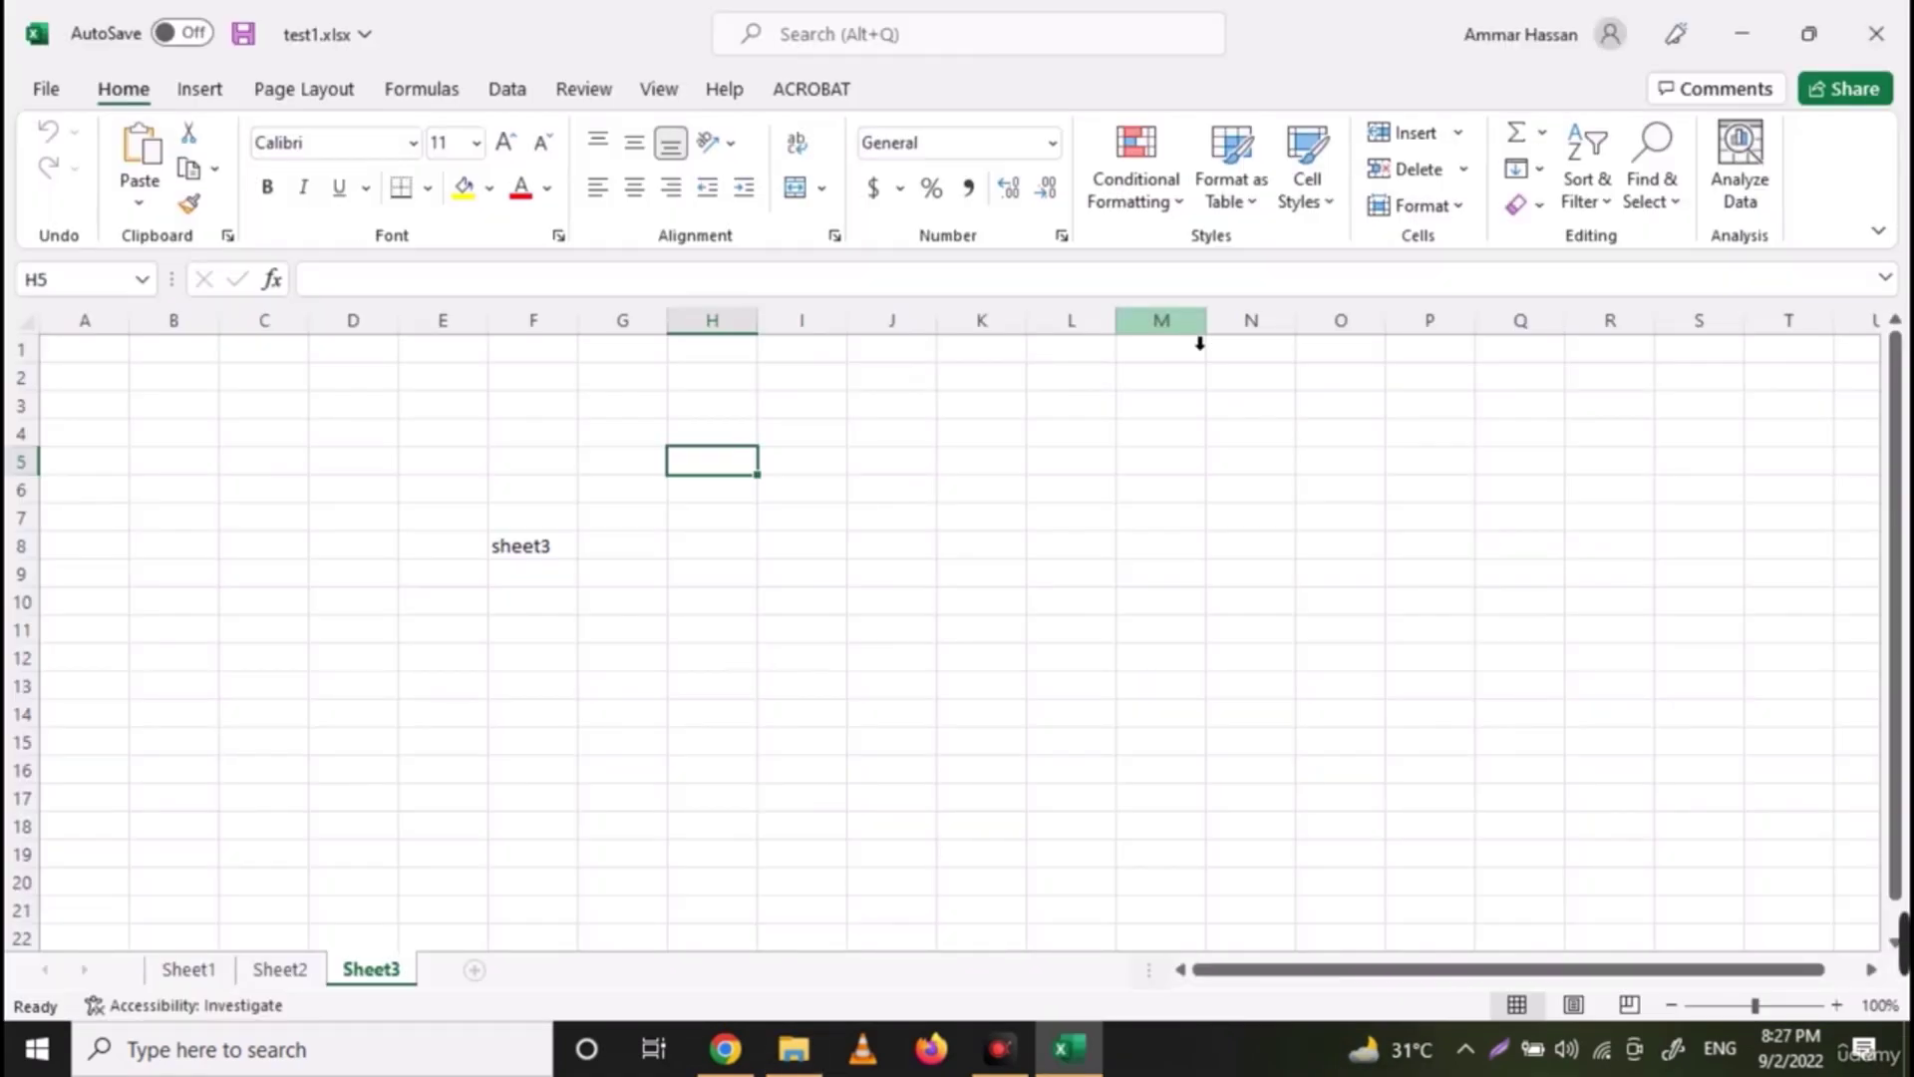
pyautogui.click(280, 969)
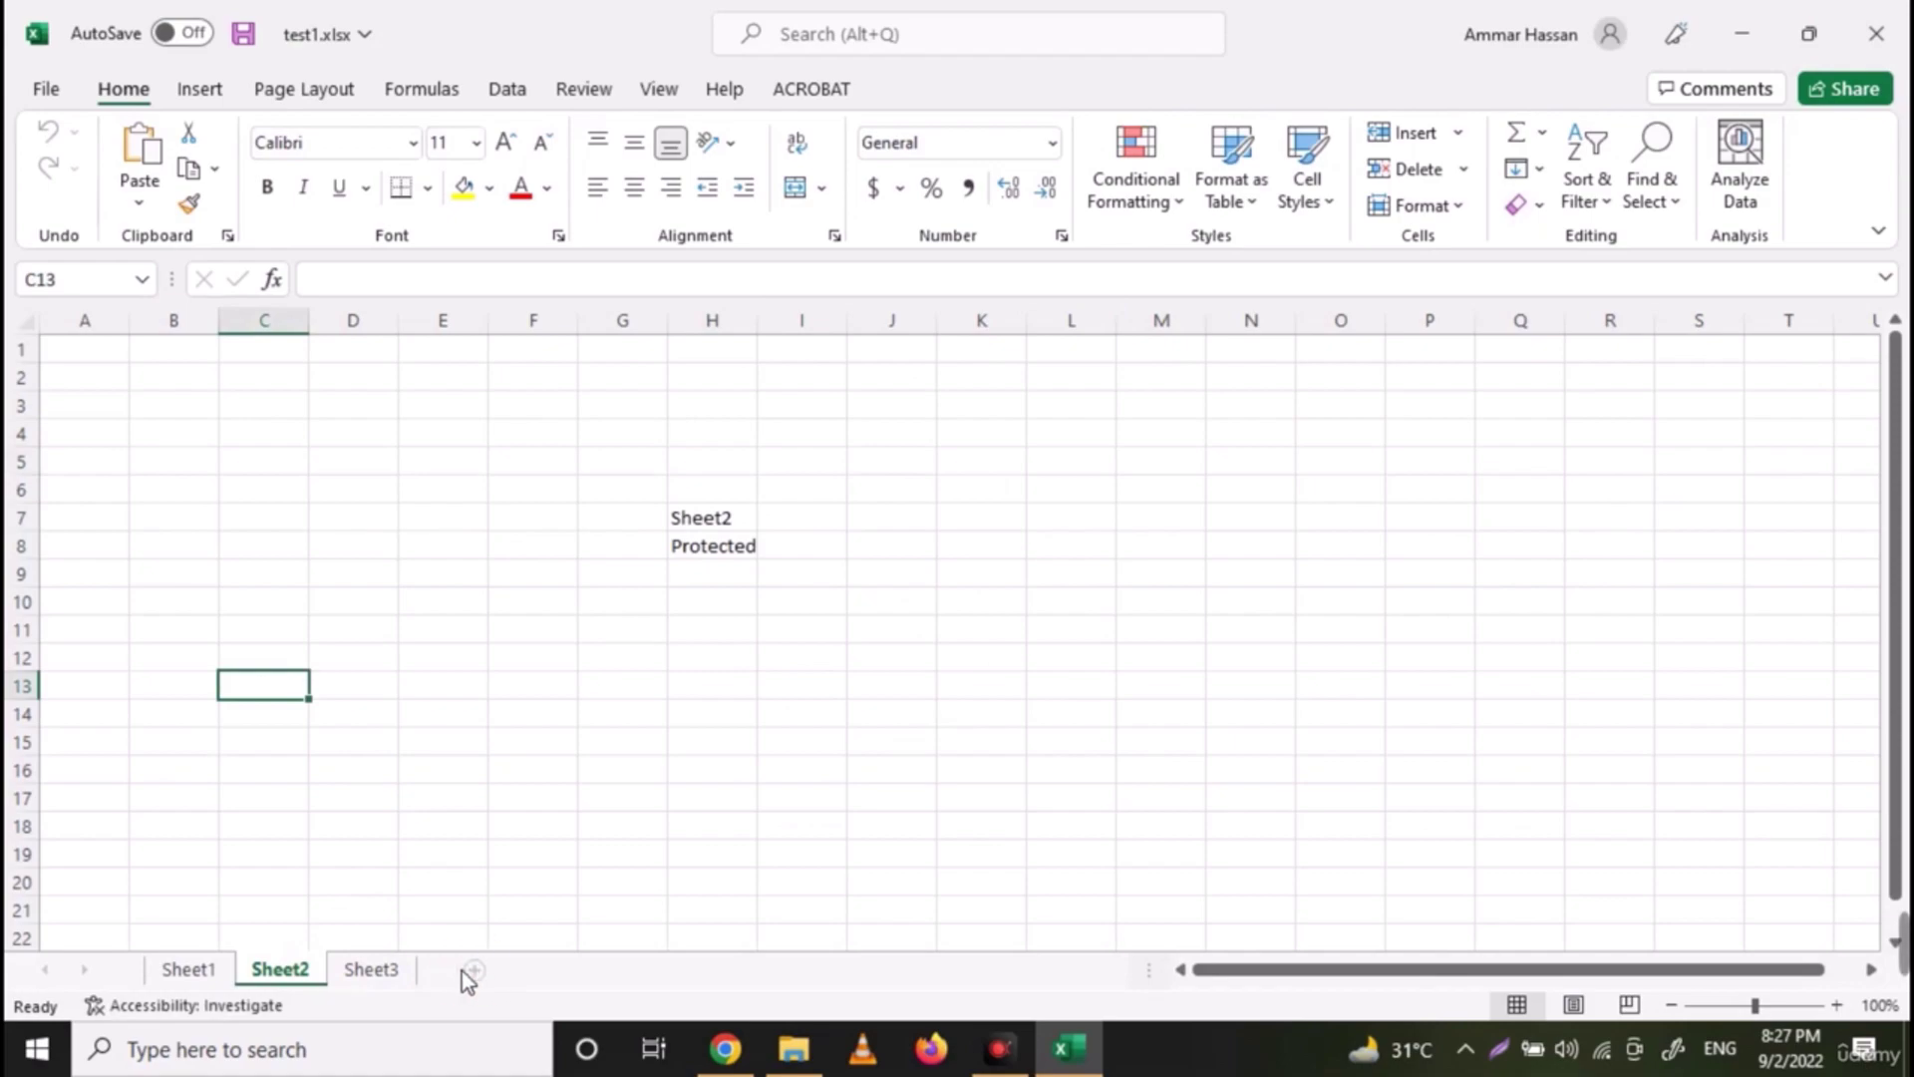
pyautogui.rightClick(379, 971)
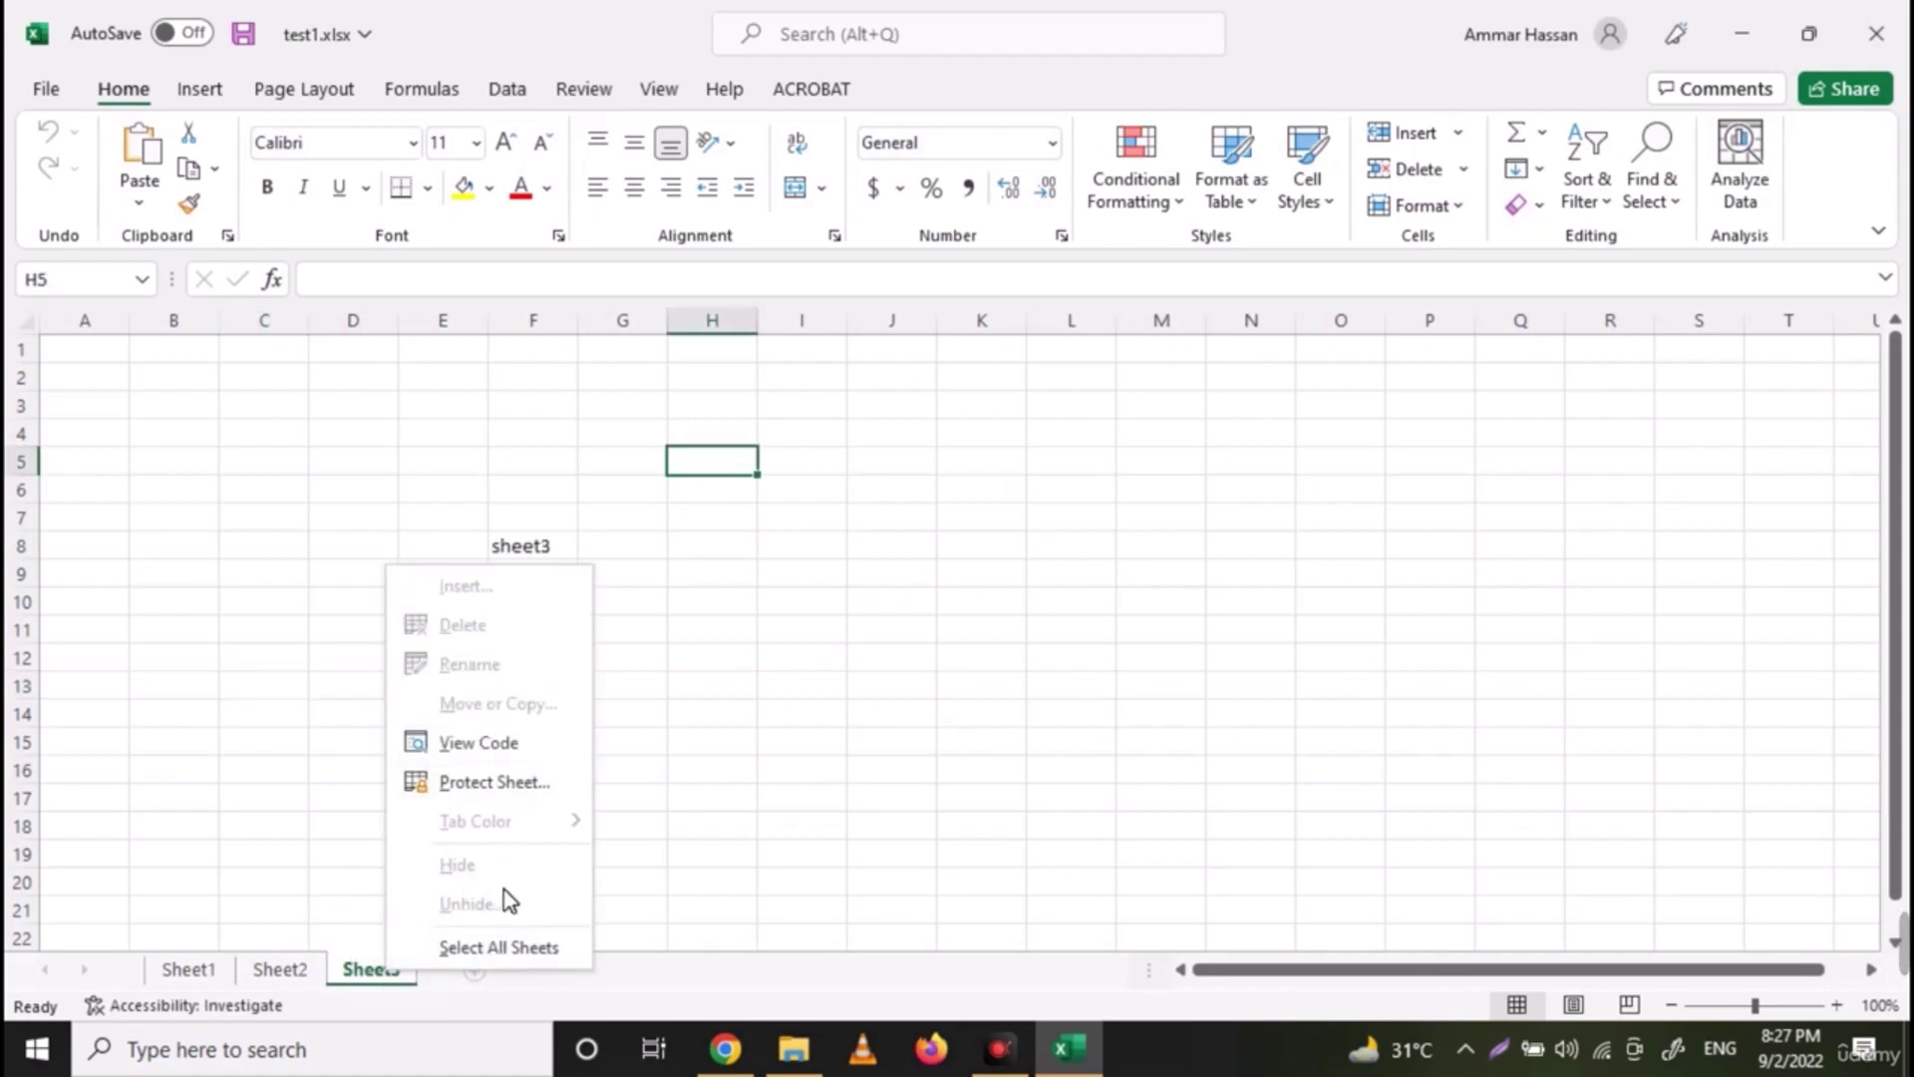
pyautogui.click(283, 802)
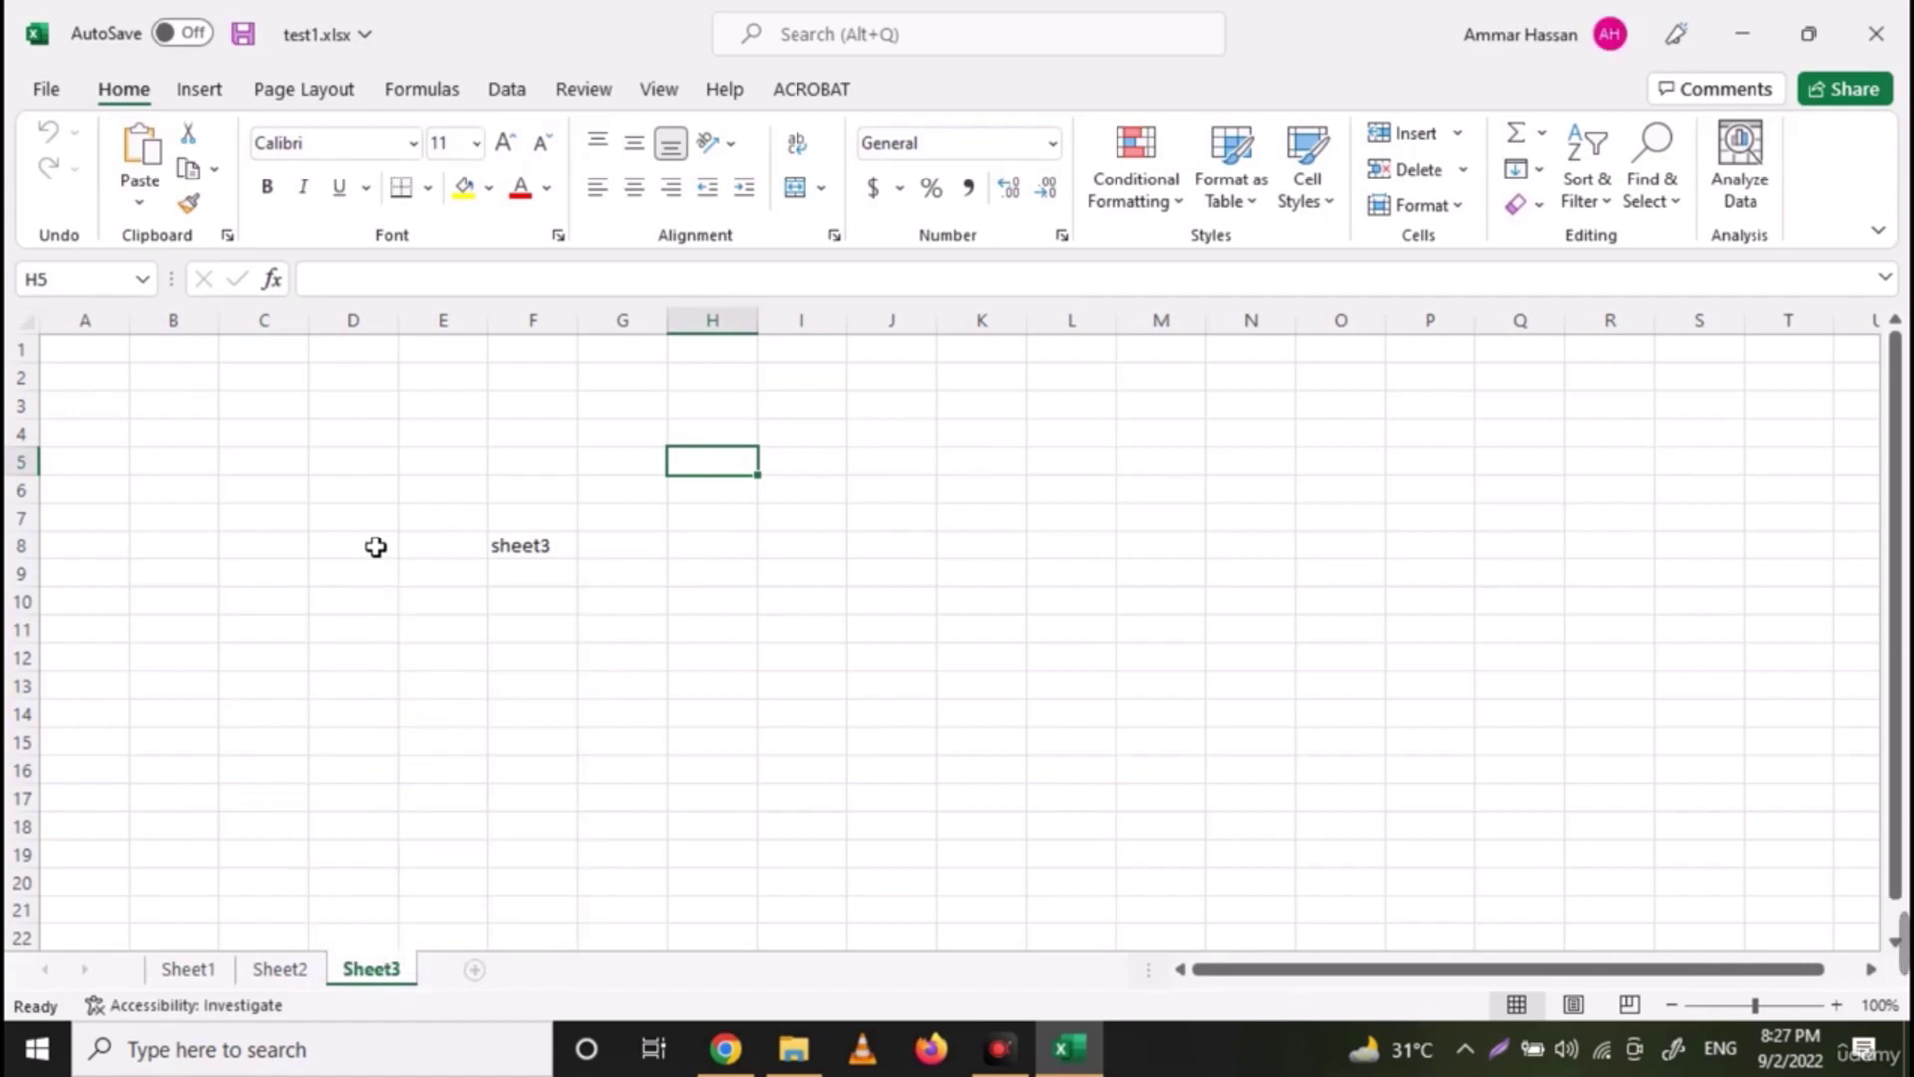
# Close Excel and rename test1.xlsx back to test1.zip, accepting the extension warning
pyautogui.click(1875, 34)
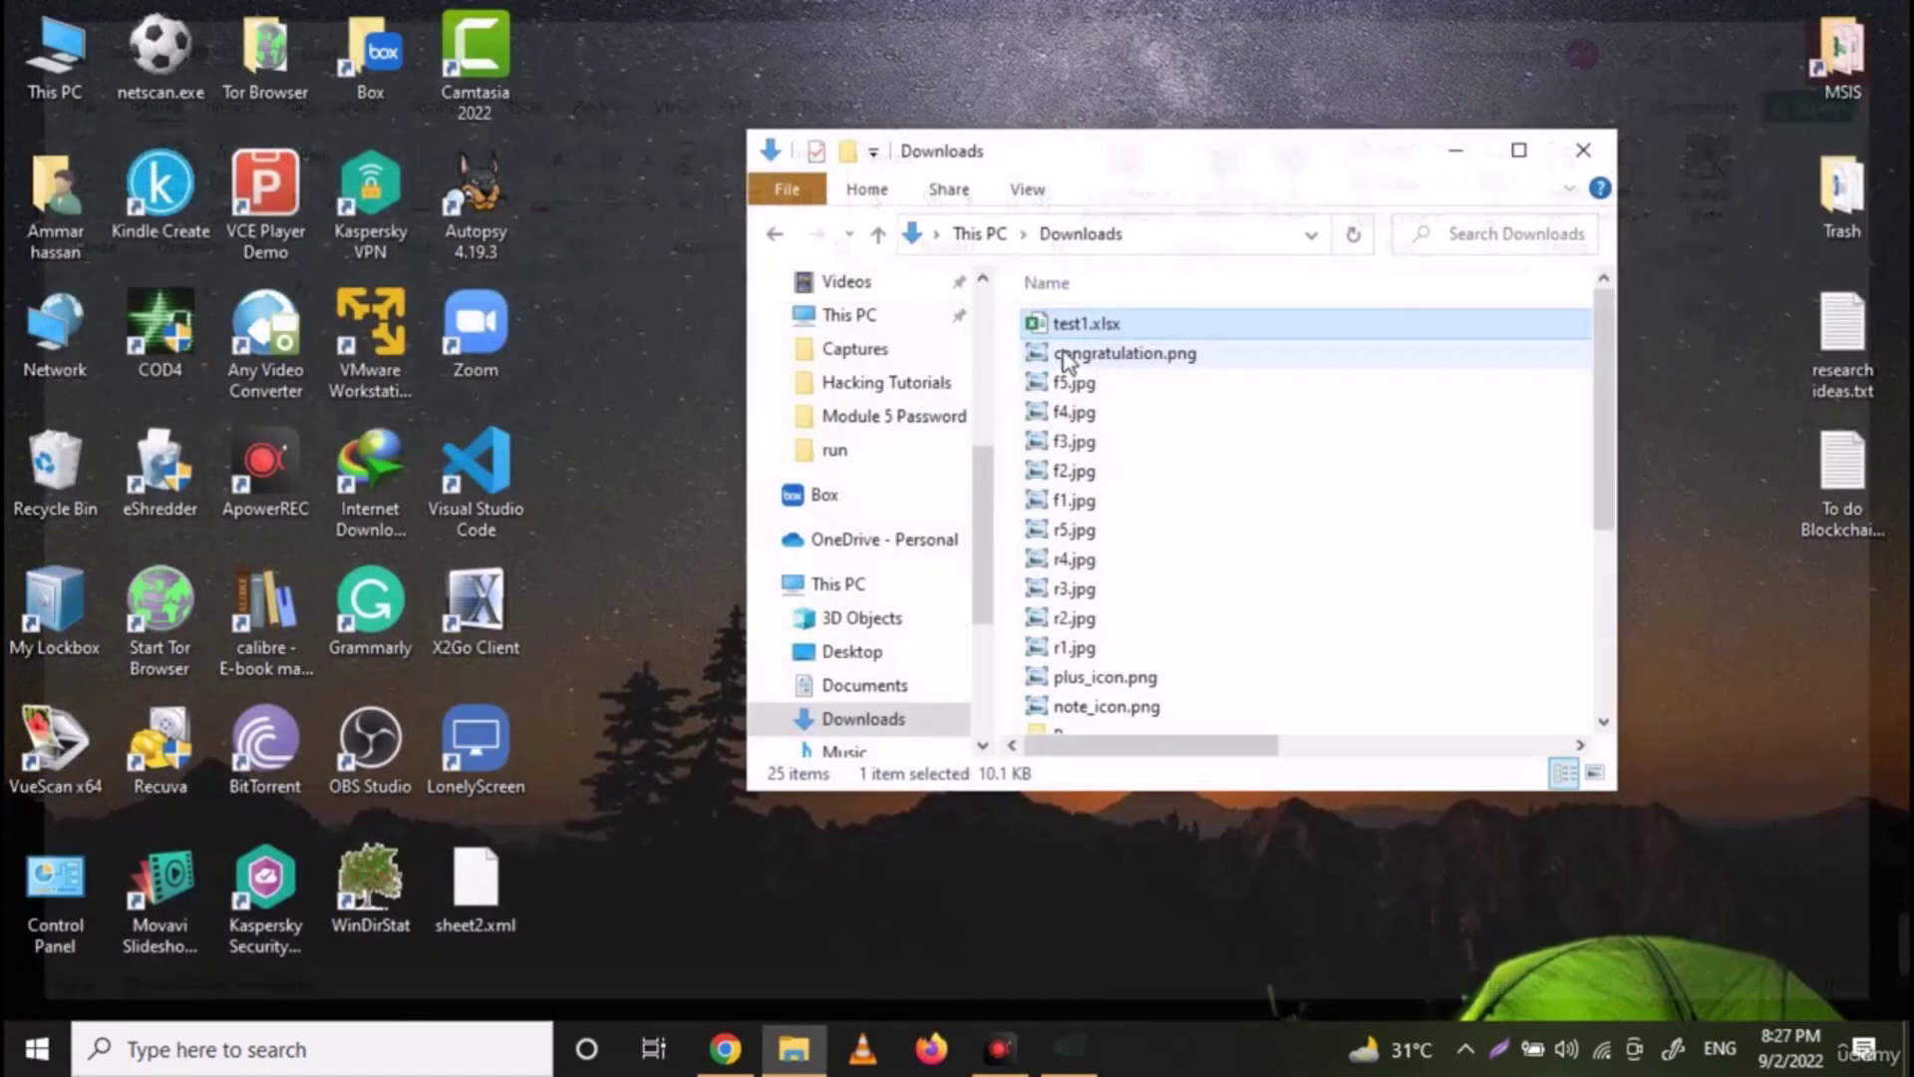
pyautogui.press('F2')
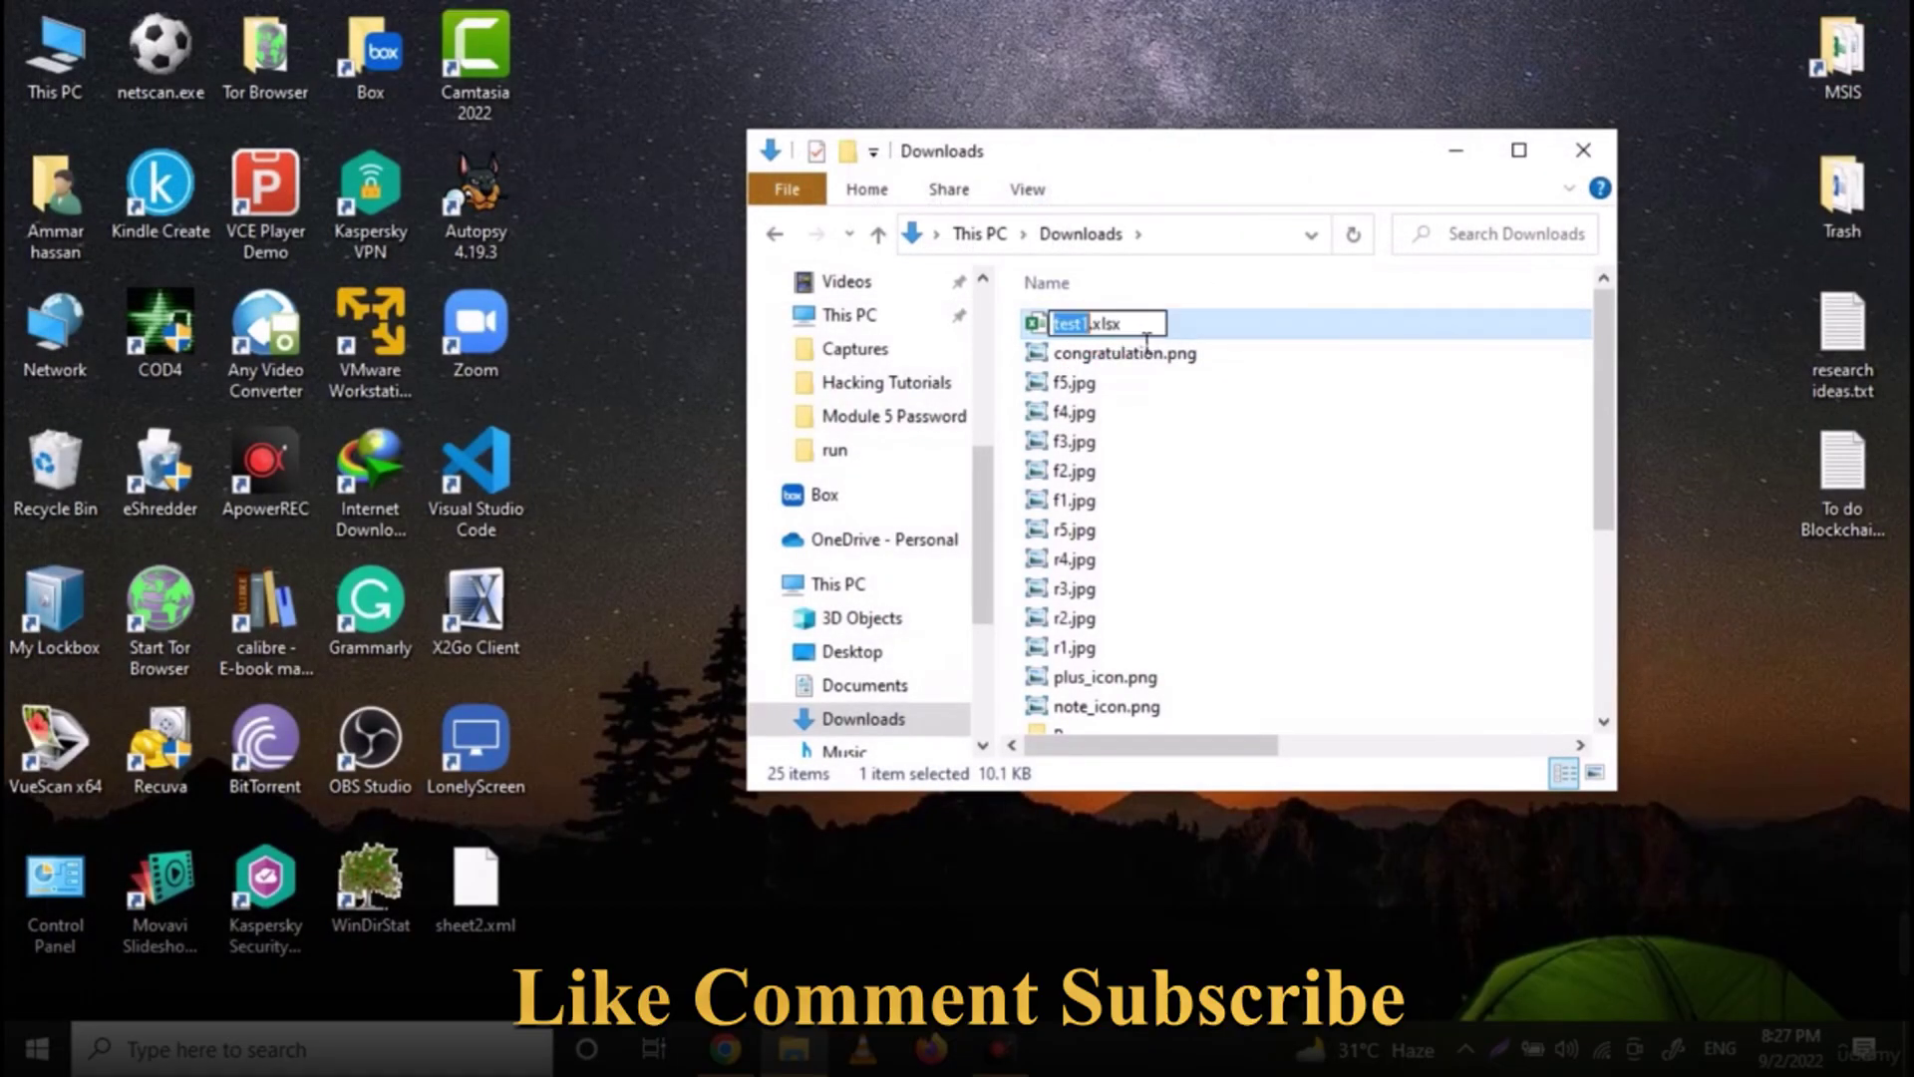
pyautogui.doubleClick(1107, 323)
pyautogui.write('zip')
pyautogui.press('Return')
pyautogui.click(1087, 536)
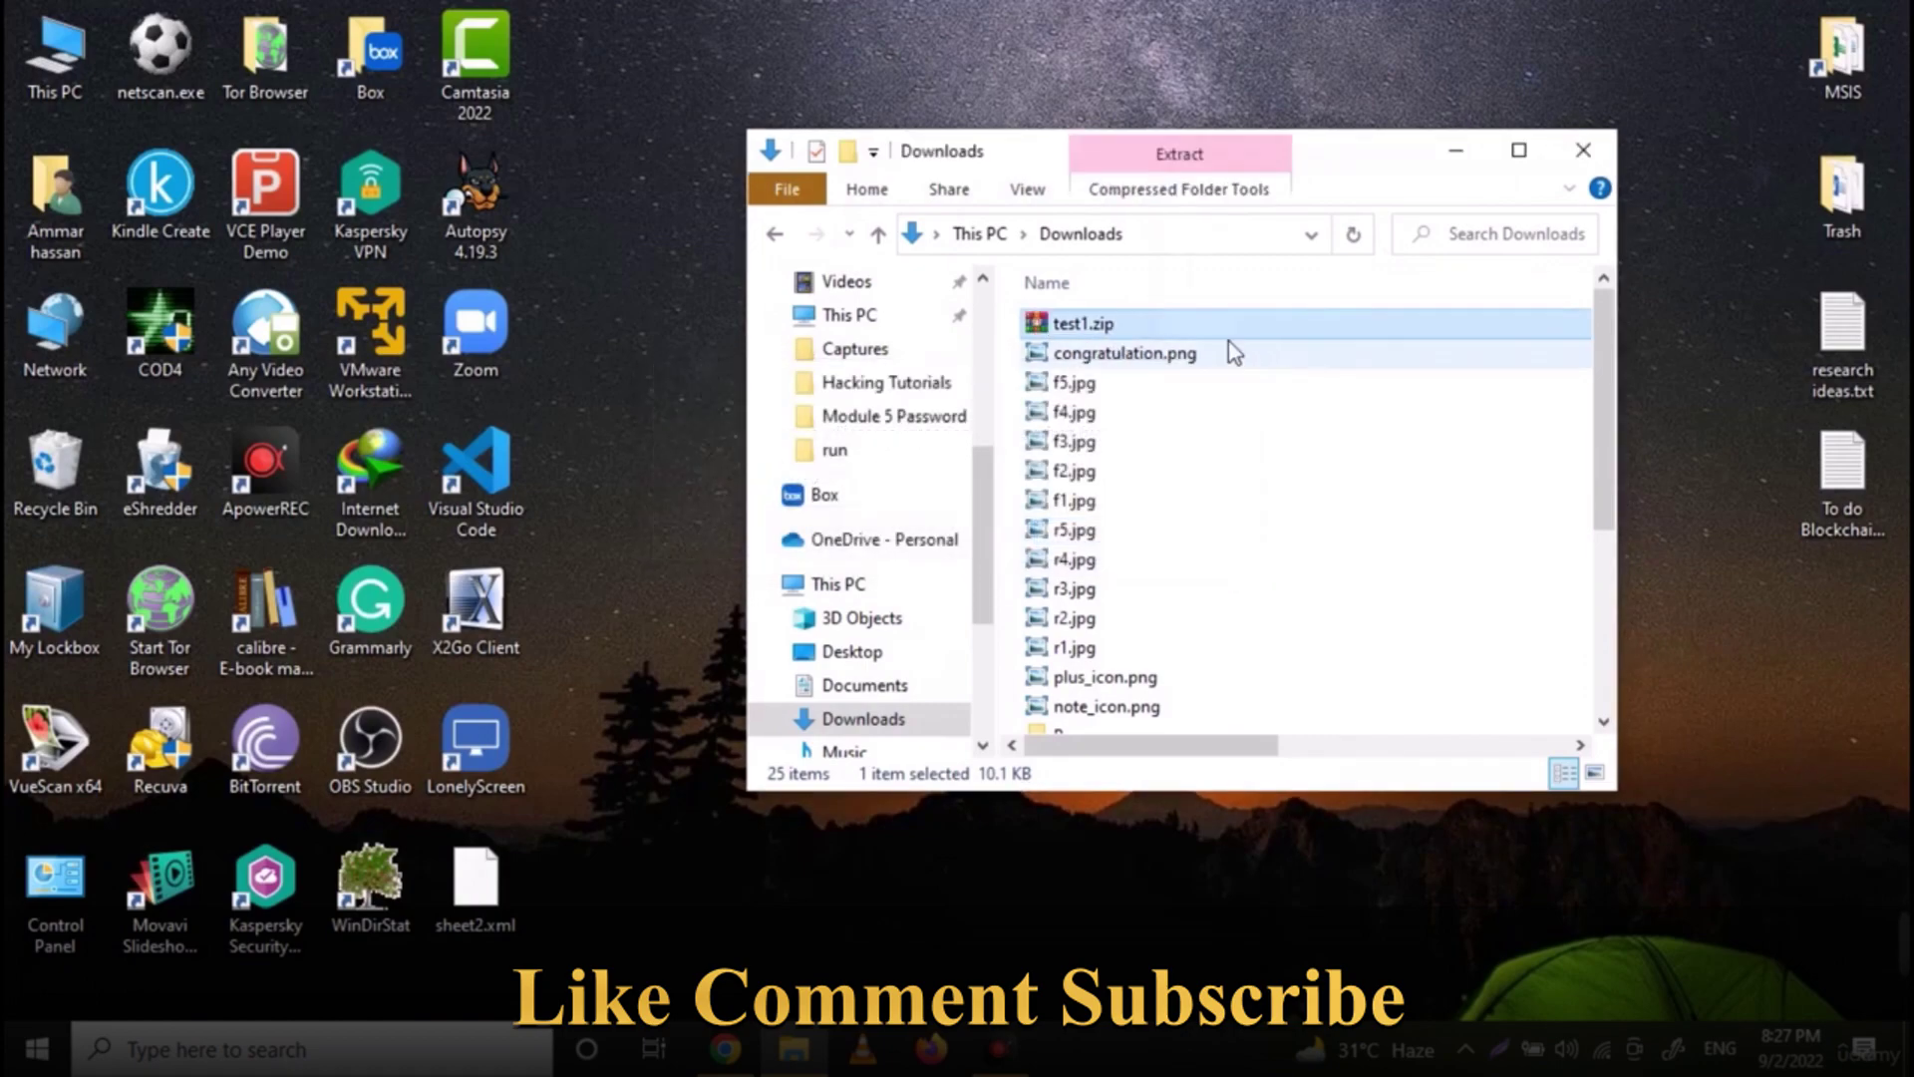
# Open test1.zip with Windows Explorer and copy xl\workbook.xml onto the desktop
pyautogui.rightClick(1081, 331)
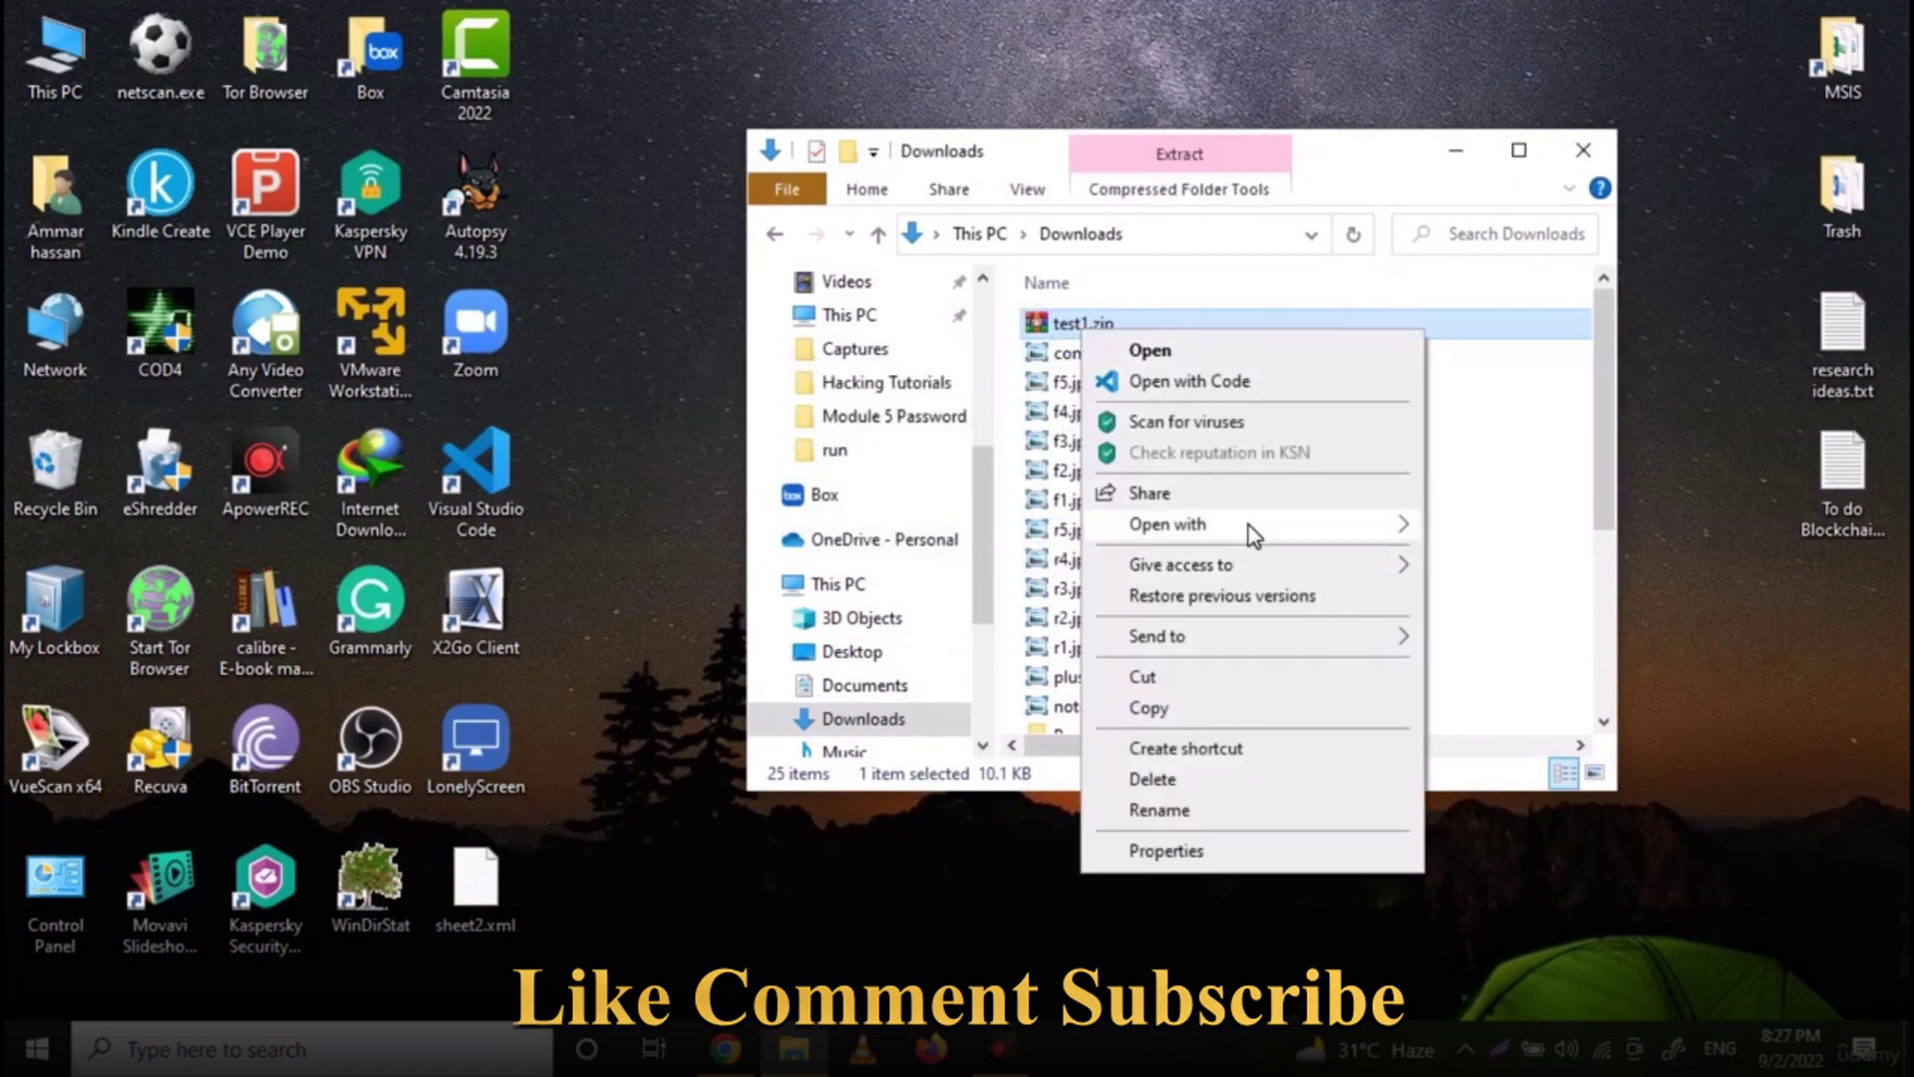
pyautogui.moveTo(1272, 525)
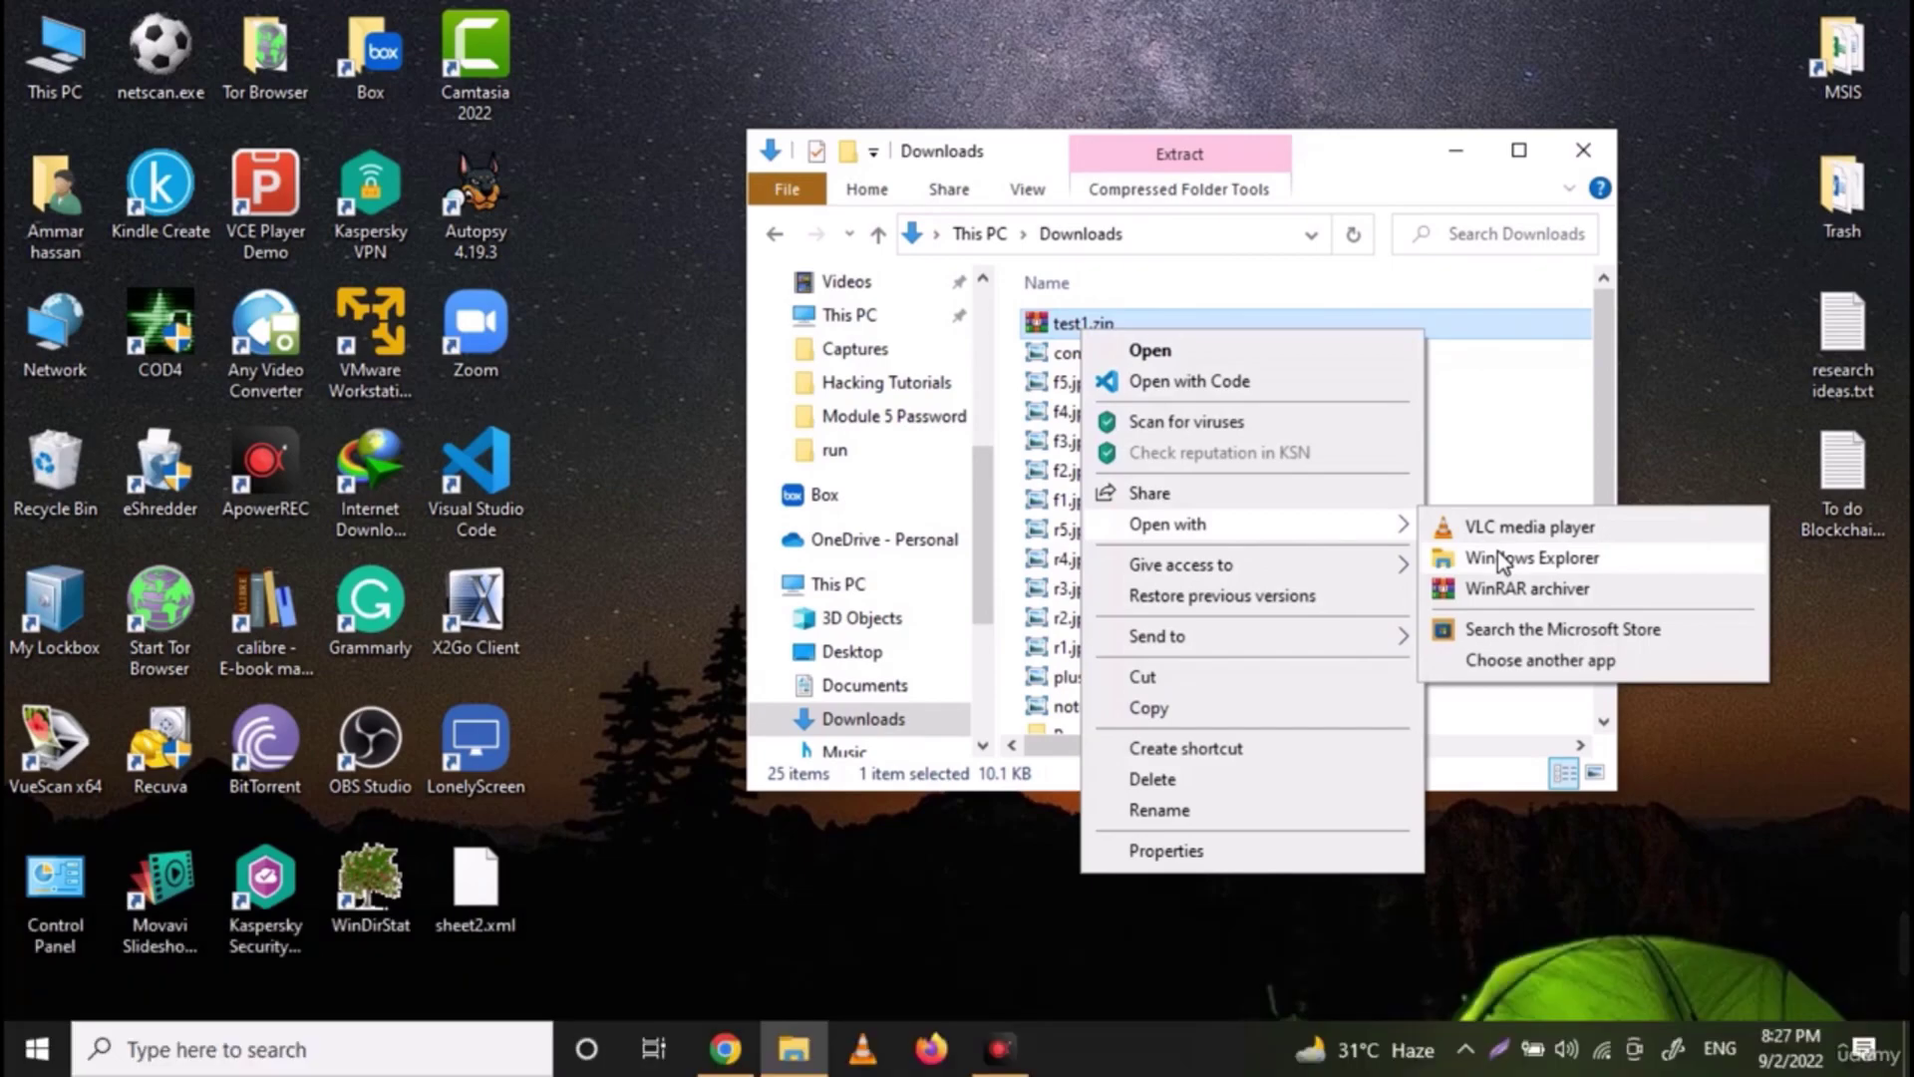
pyautogui.click(1503, 561)
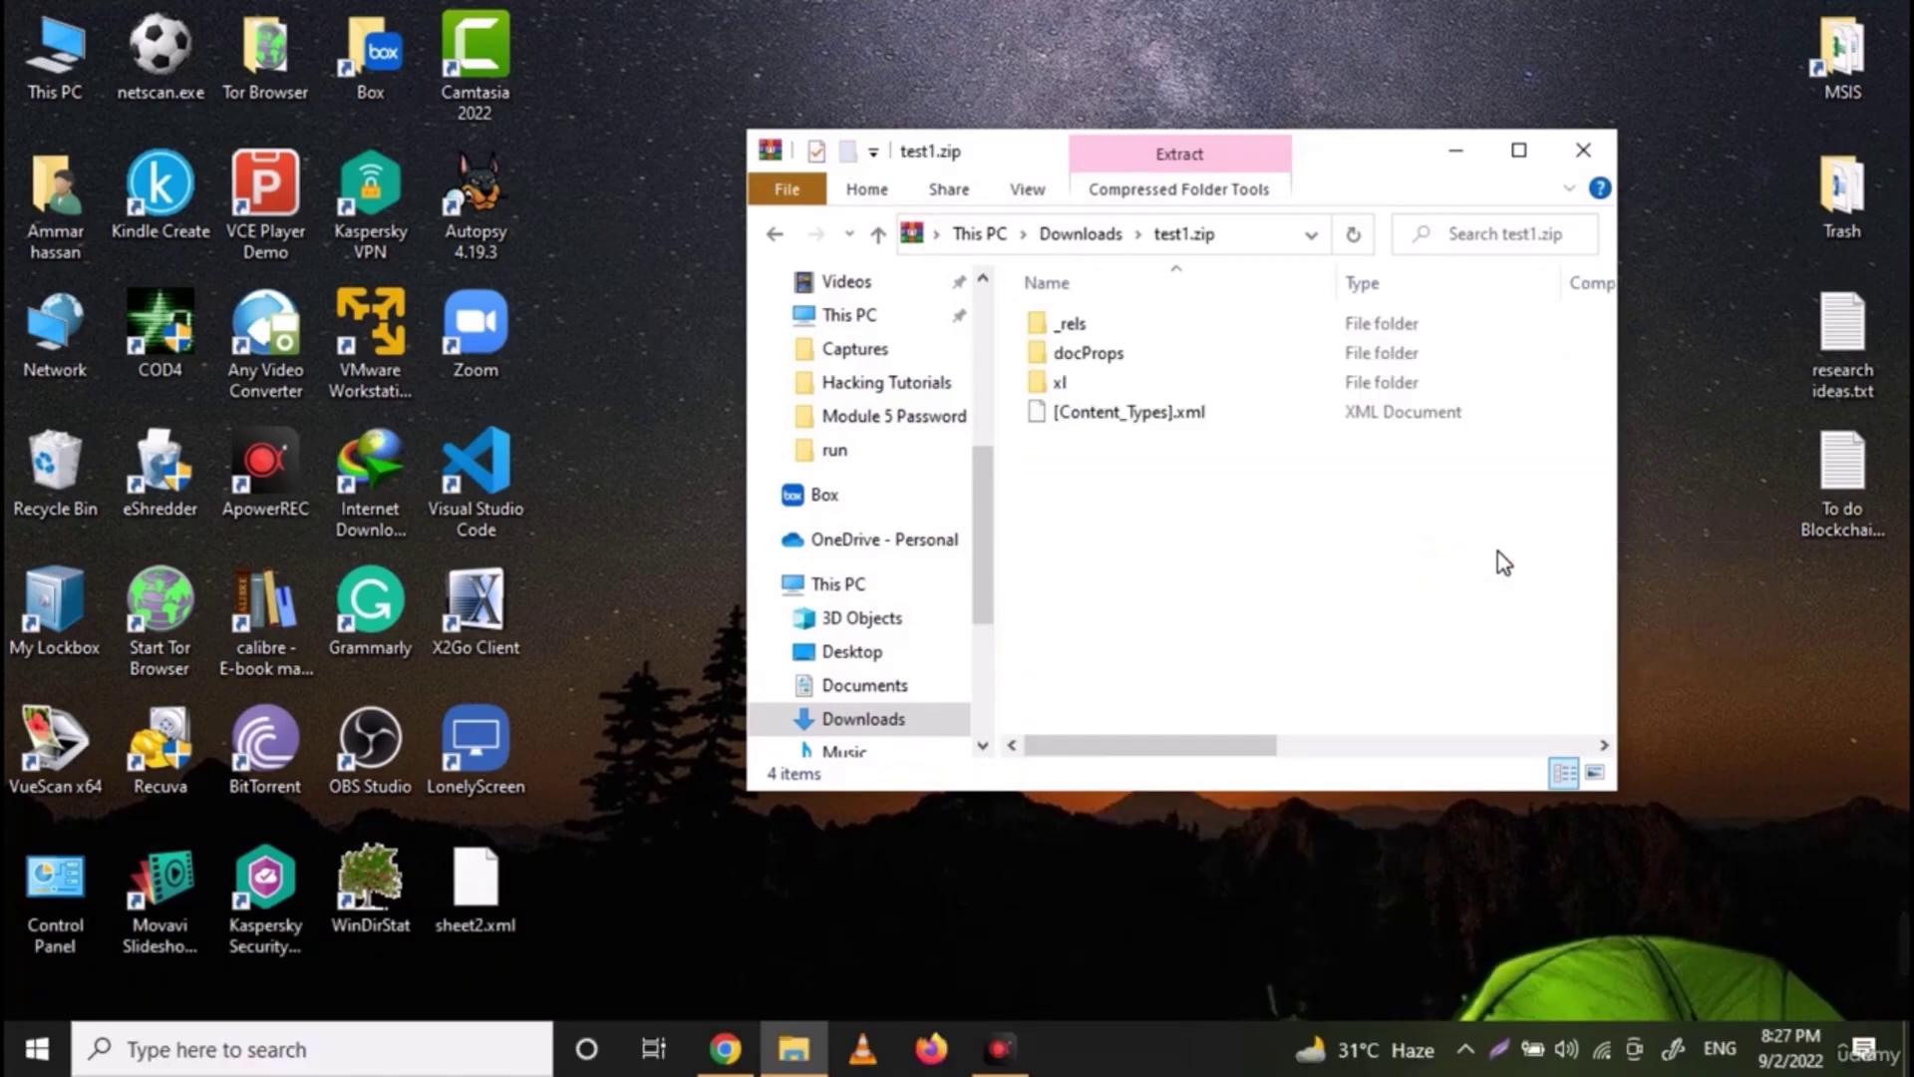
pyautogui.doubleClick(1111, 397)
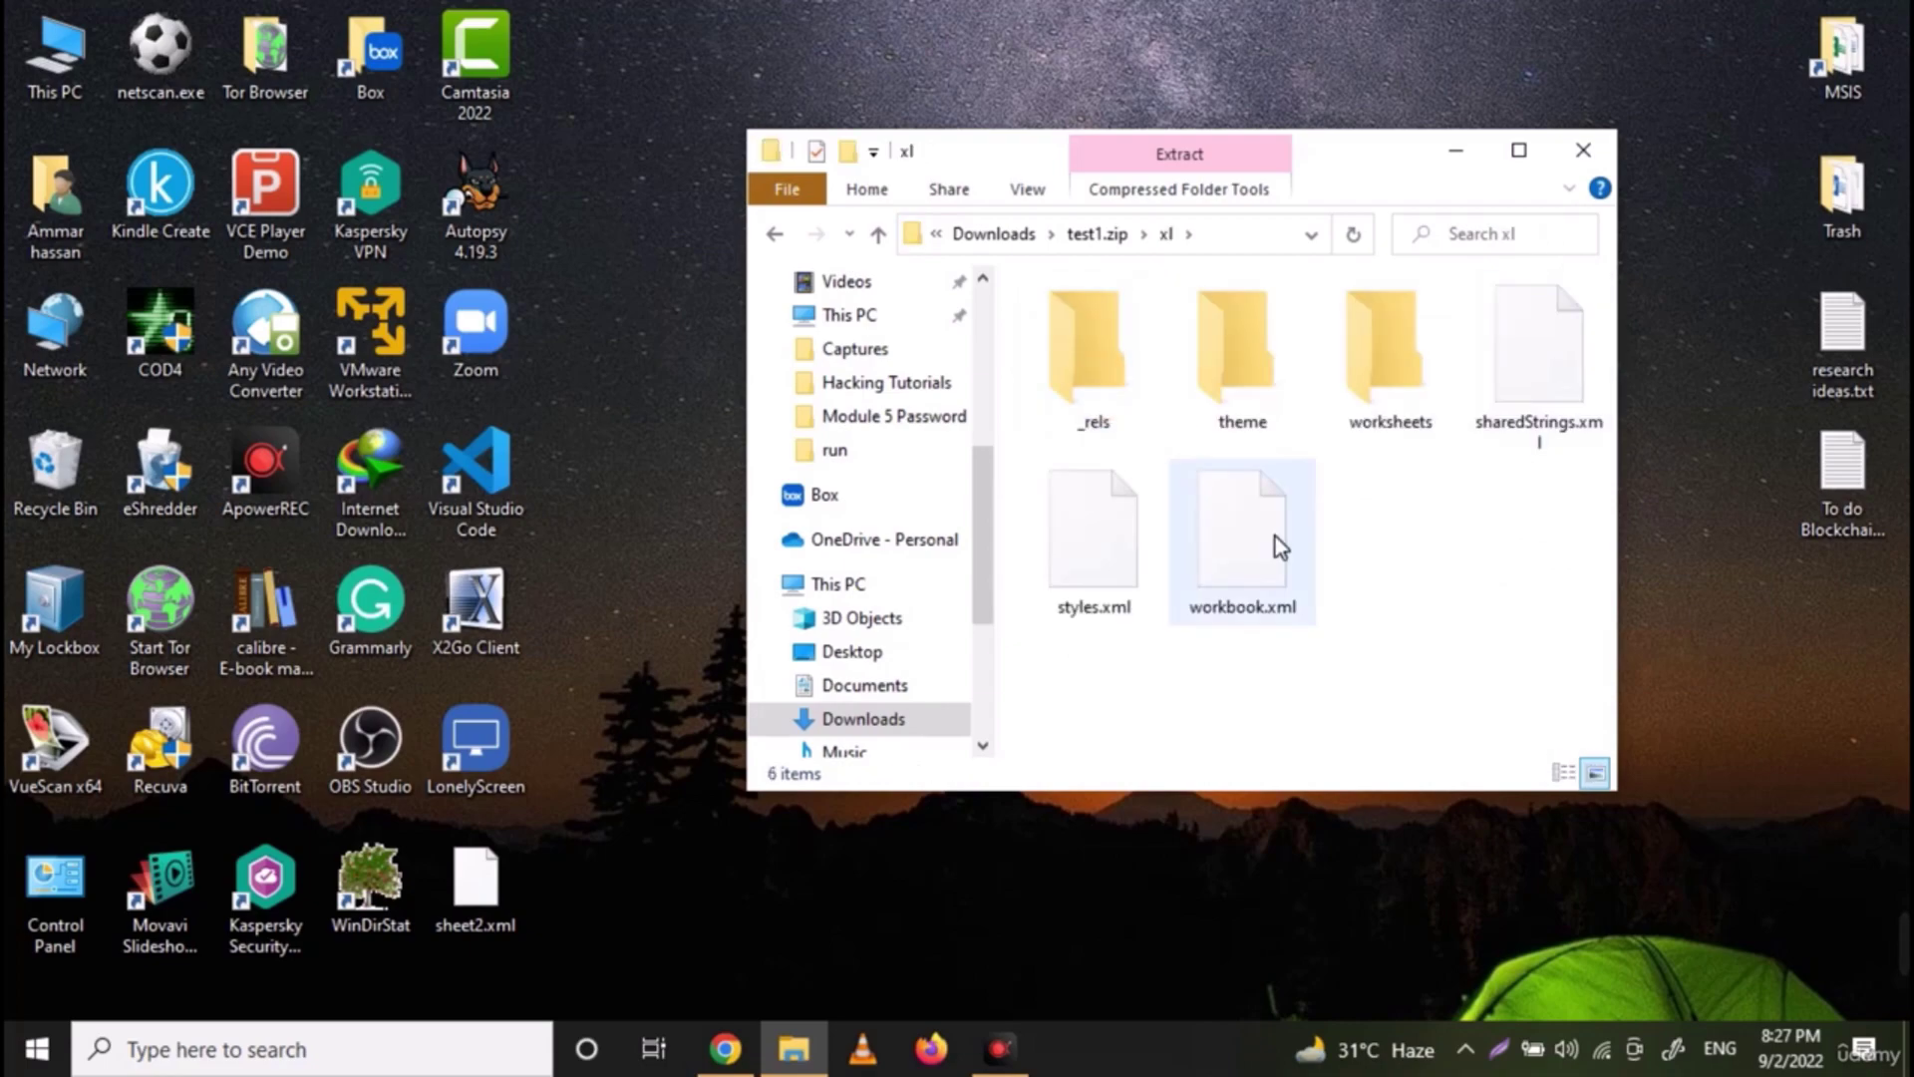
pyautogui.click(1280, 547)
pyautogui.moveTo(1276, 537); pyautogui.dragTo(638, 499)
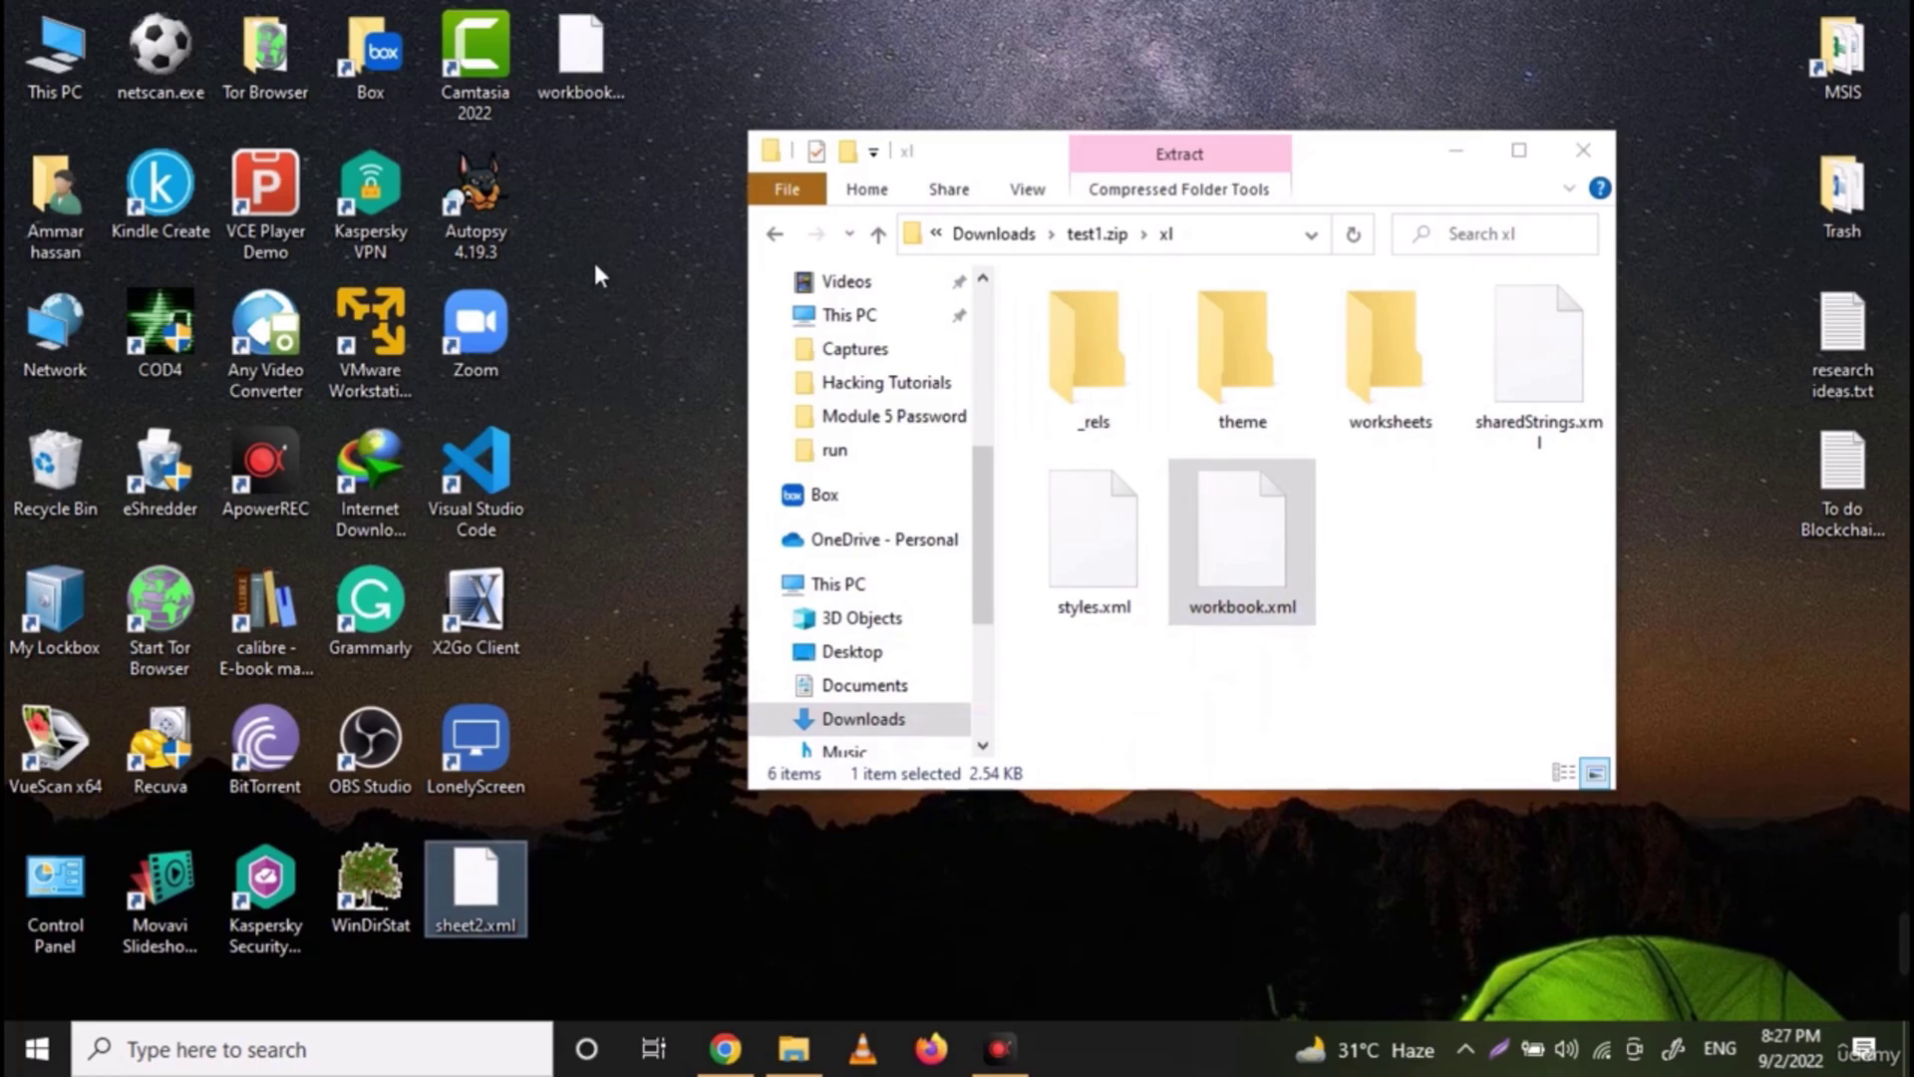
# Open the desktop workbook.xml in Notepad and search it for 'work'
pyautogui.click(565, 40)
pyautogui.rightClick(570, 50)
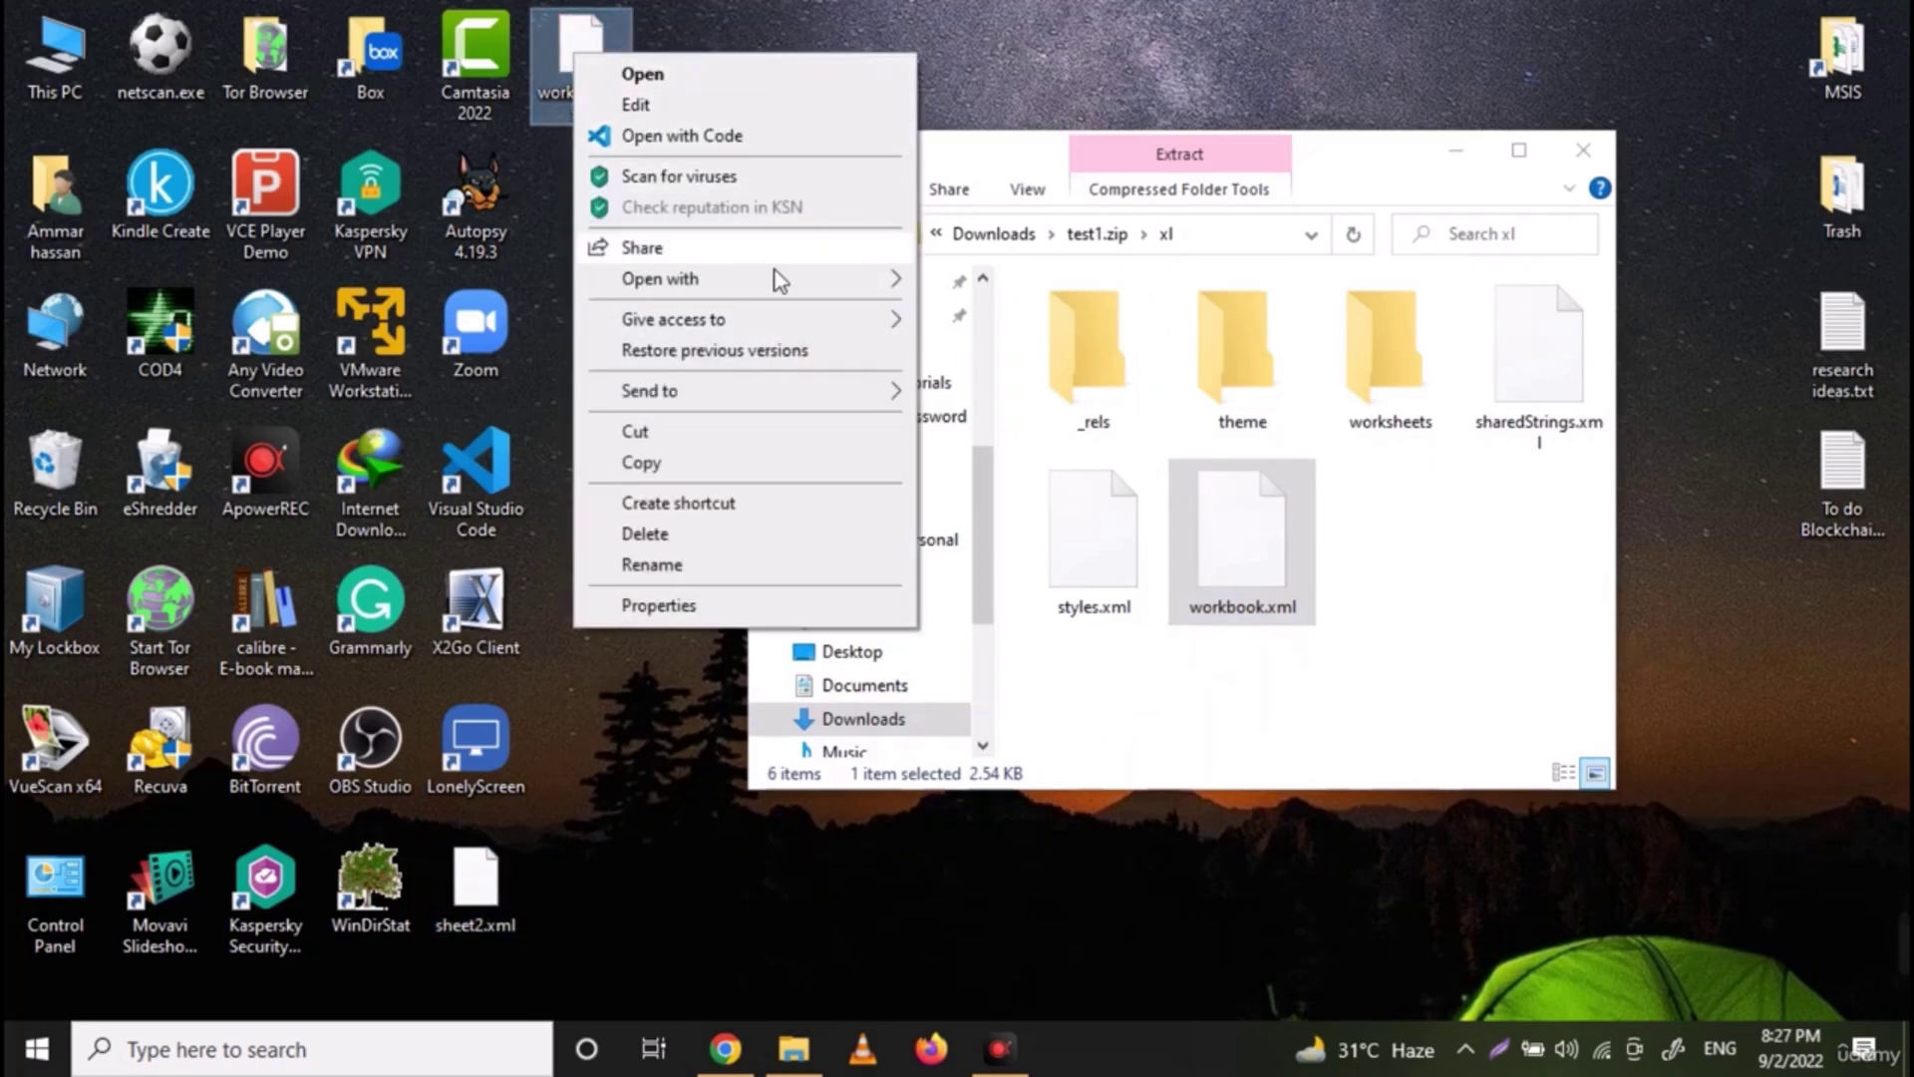
pyautogui.moveTo(790, 283)
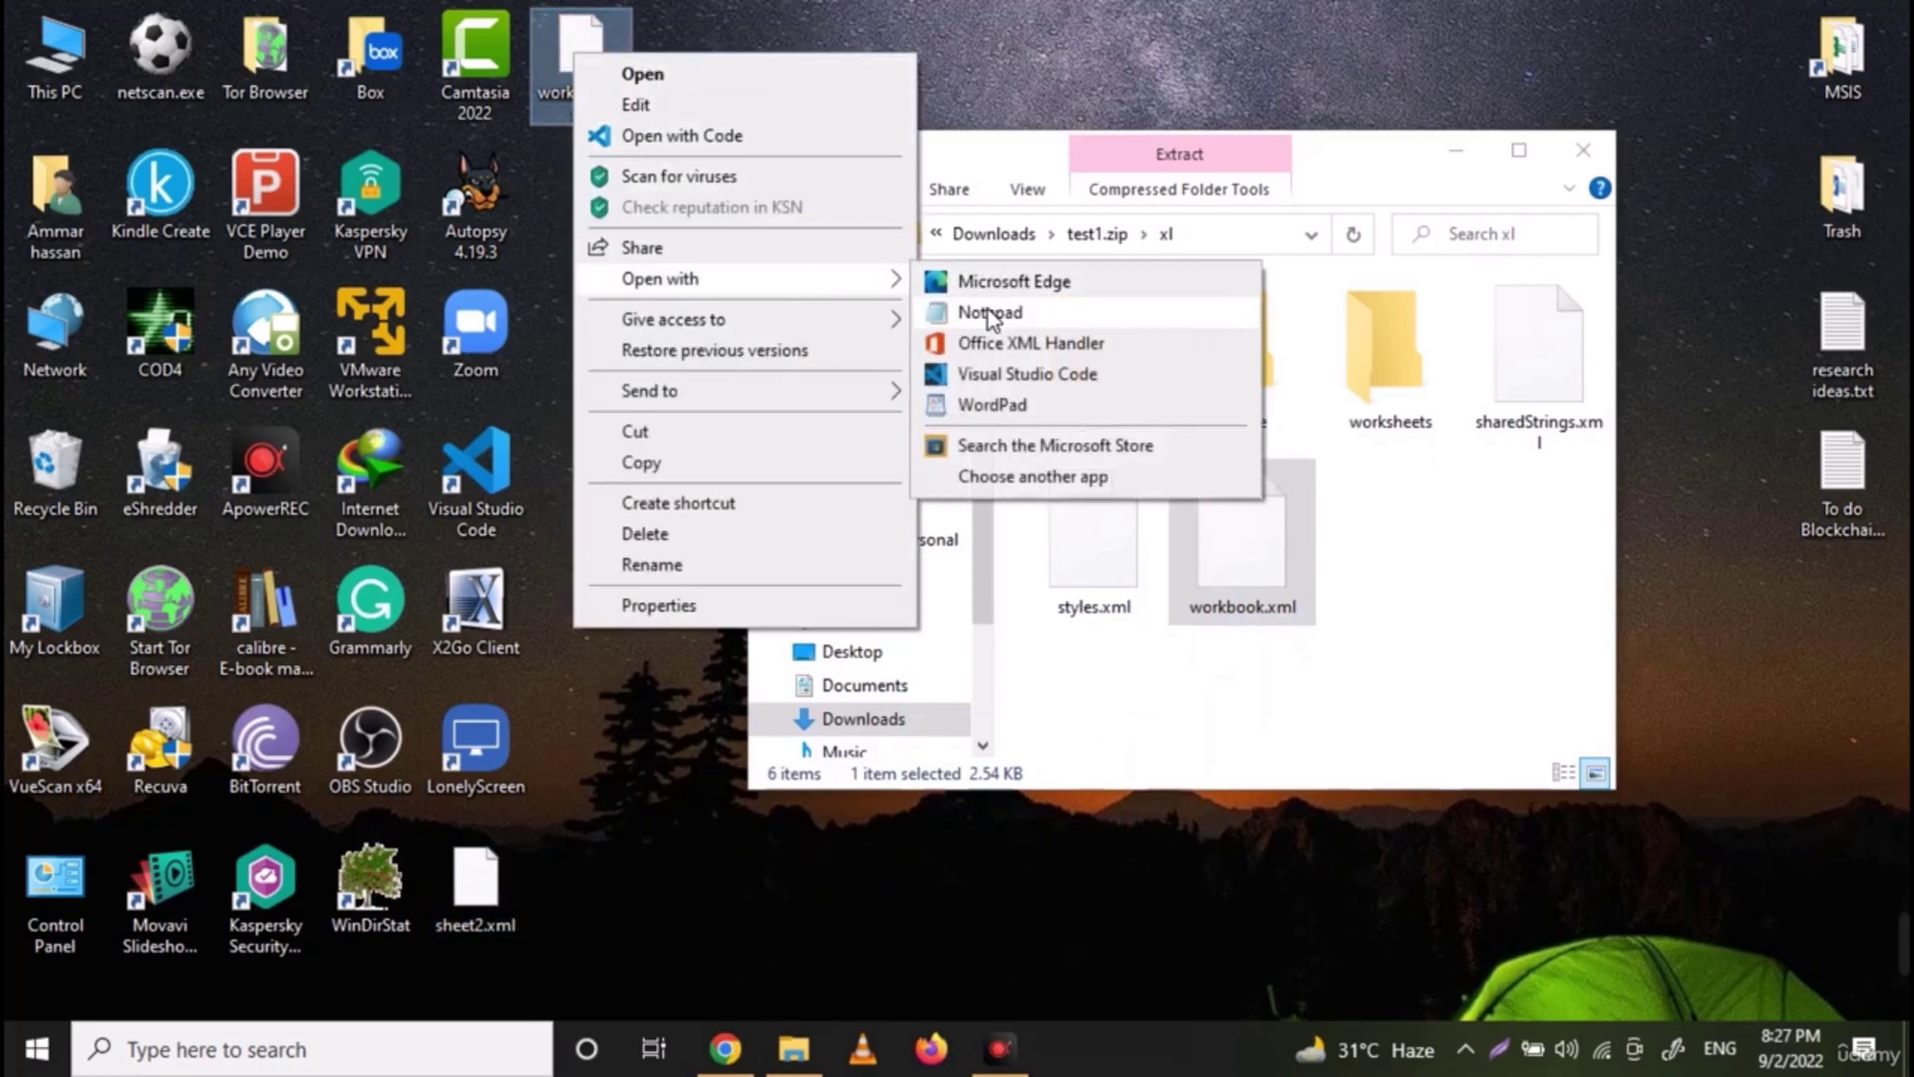
pyautogui.click(990, 317)
pyautogui.hotkey('ctrl', 'f')
pyautogui.write('work')
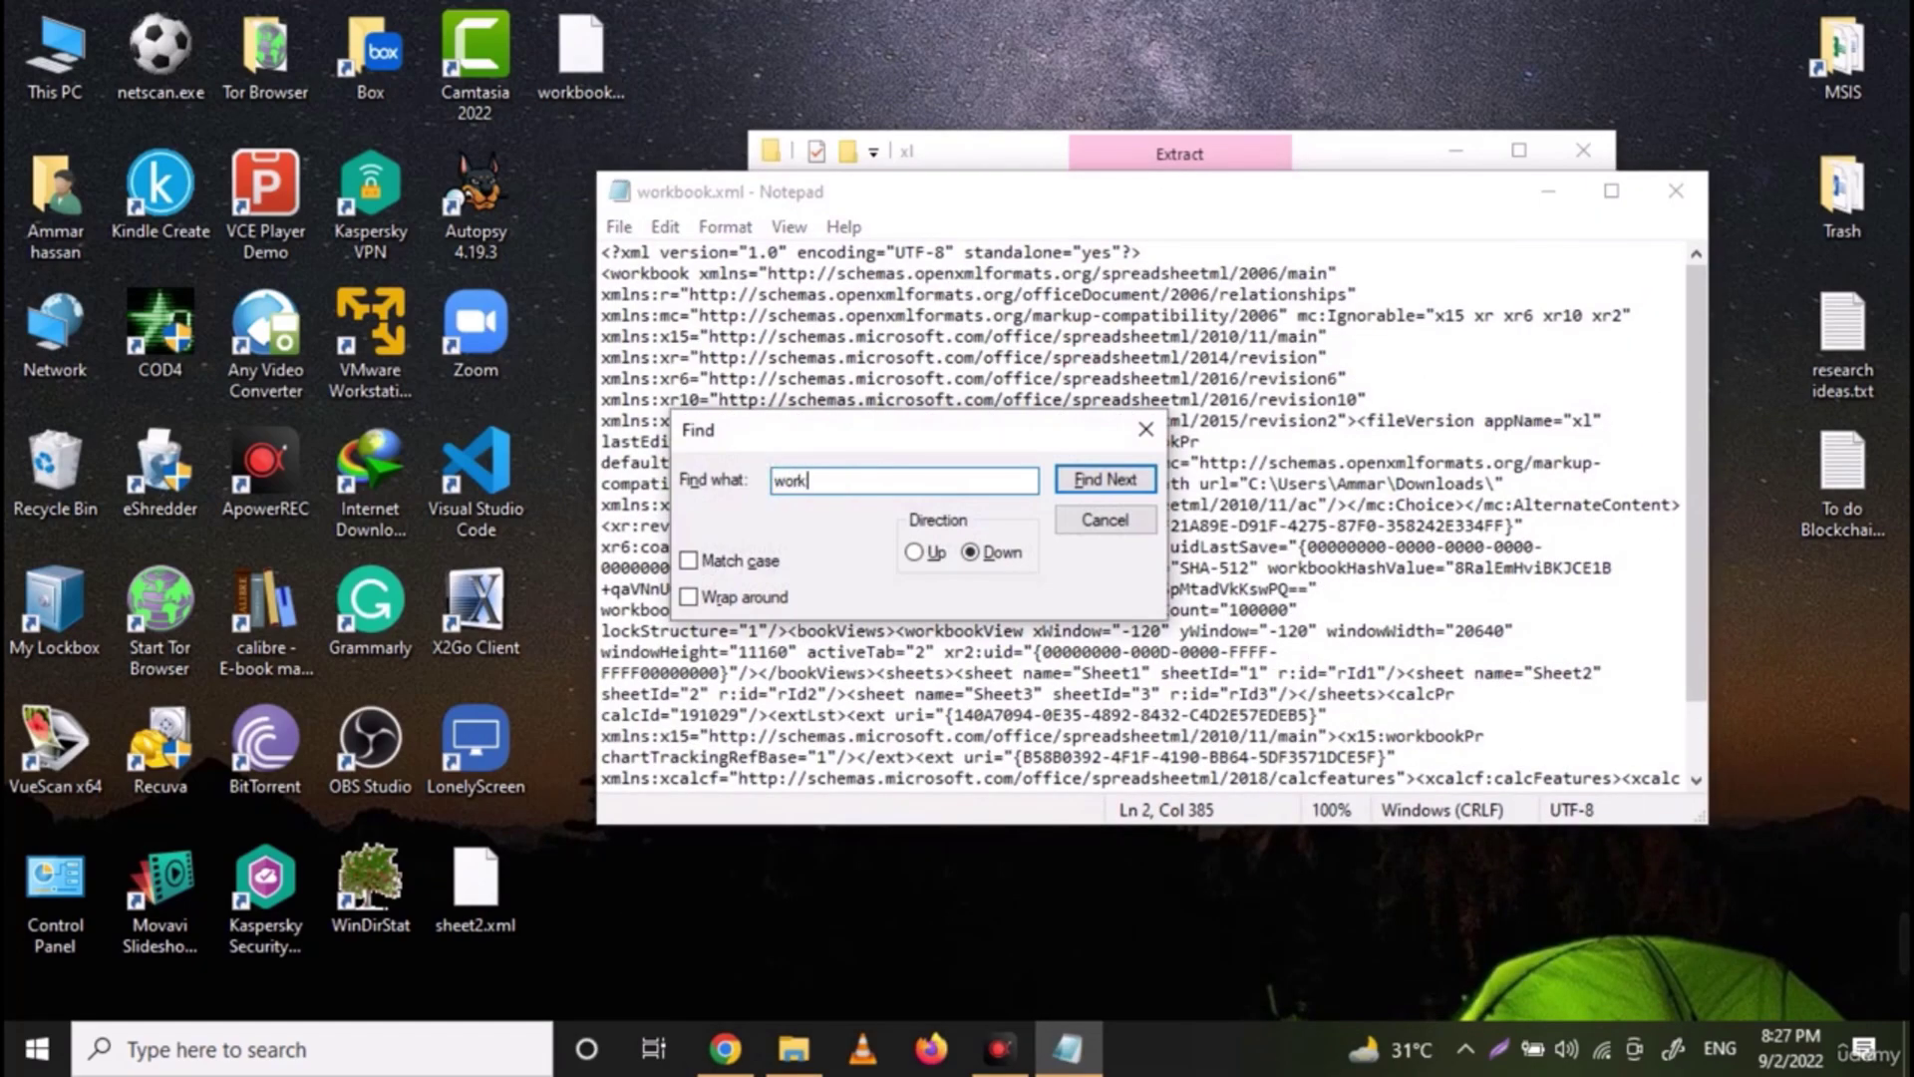
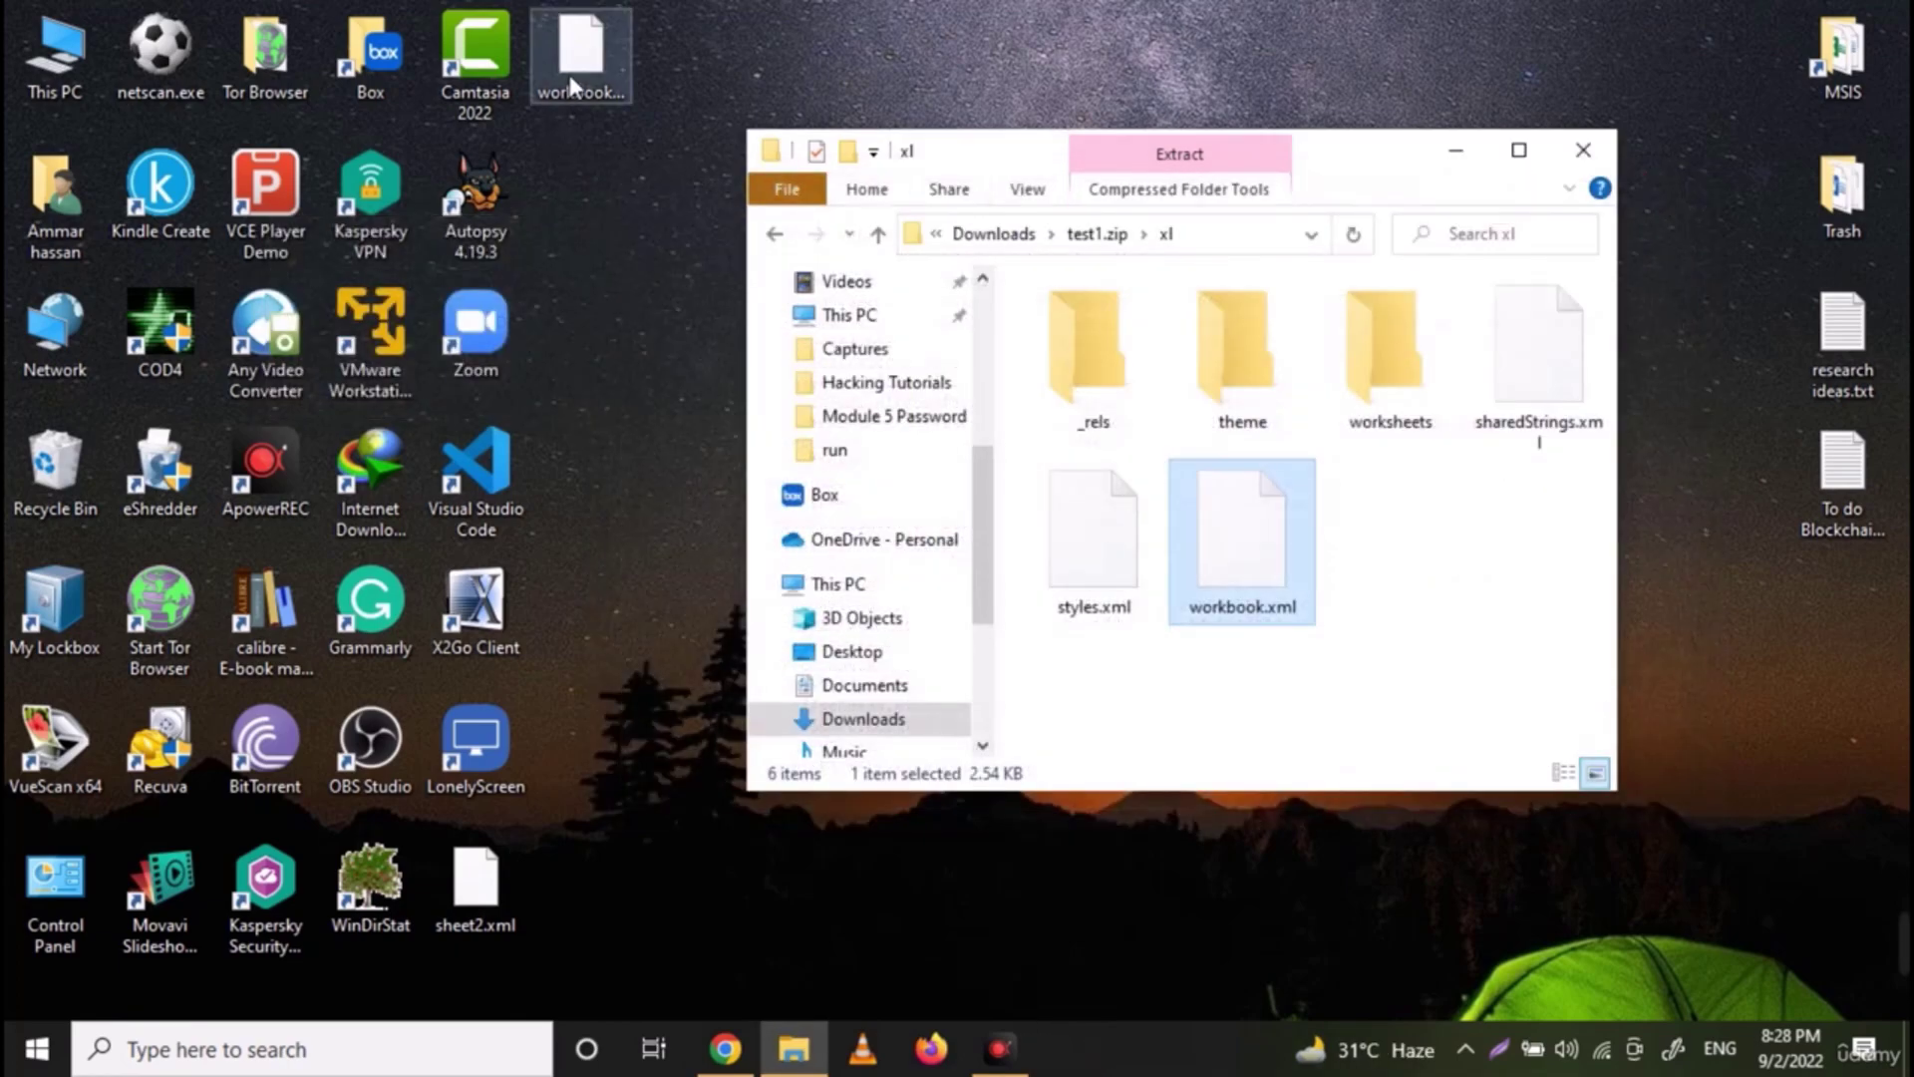
# Copy the edited desktop workbook.xml over the one in test1.zip's xl folder, then return to Downloads
pyautogui.moveTo(573, 70); pyautogui.dragTo(1437, 639)
pyautogui.click(910, 476)
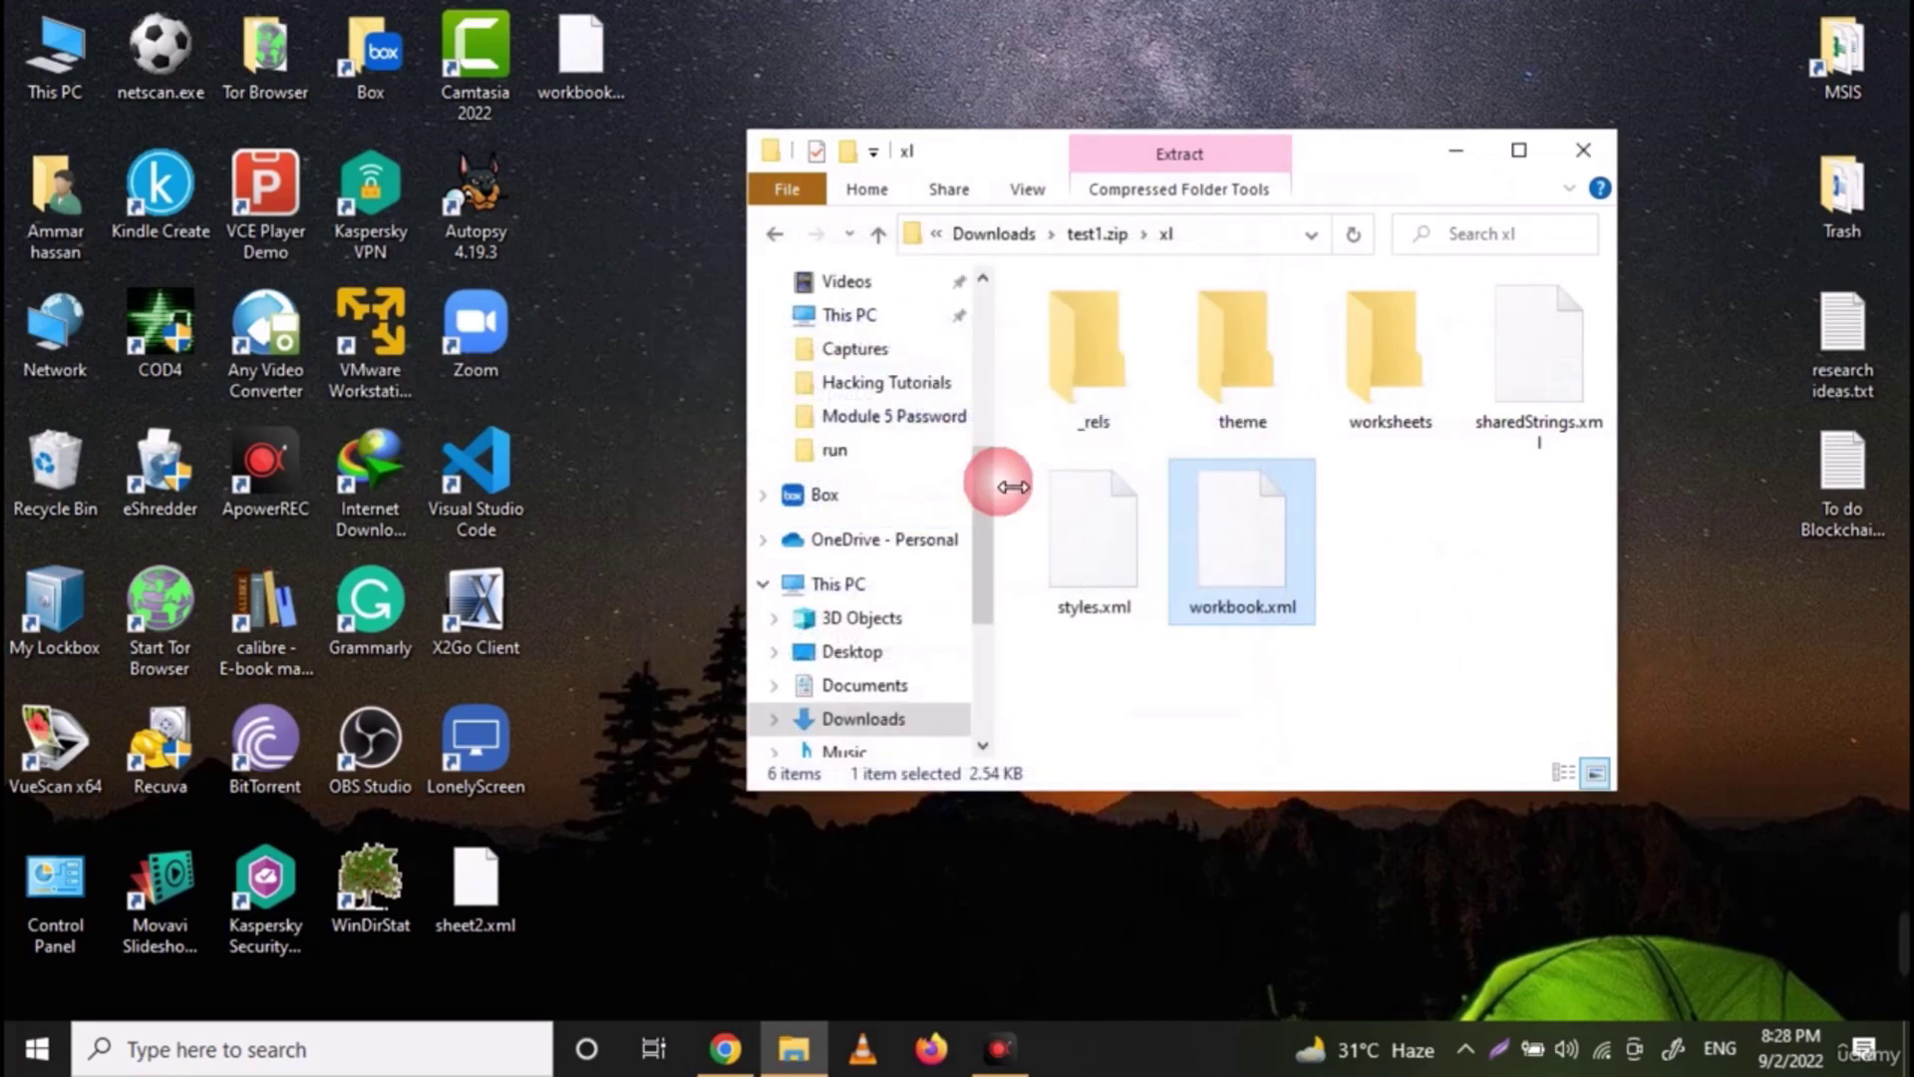
pyautogui.click(1019, 237)
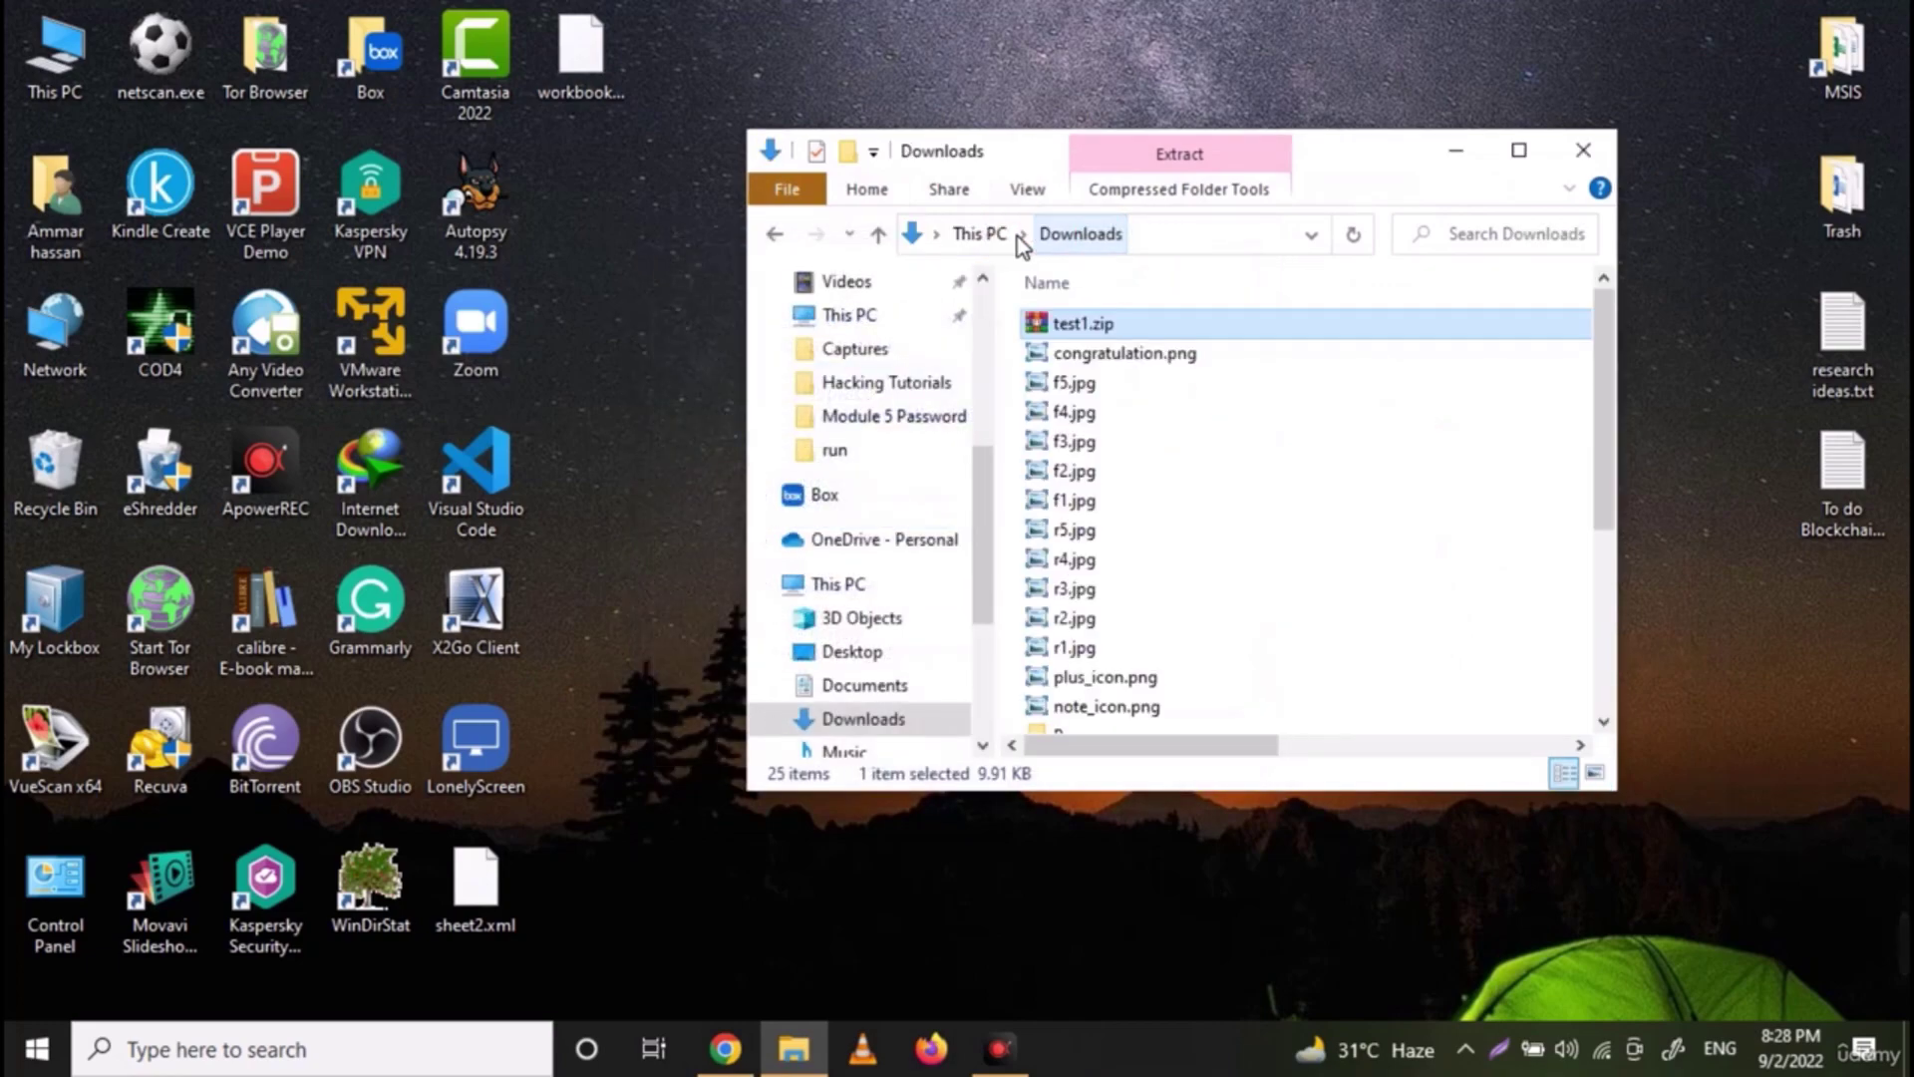
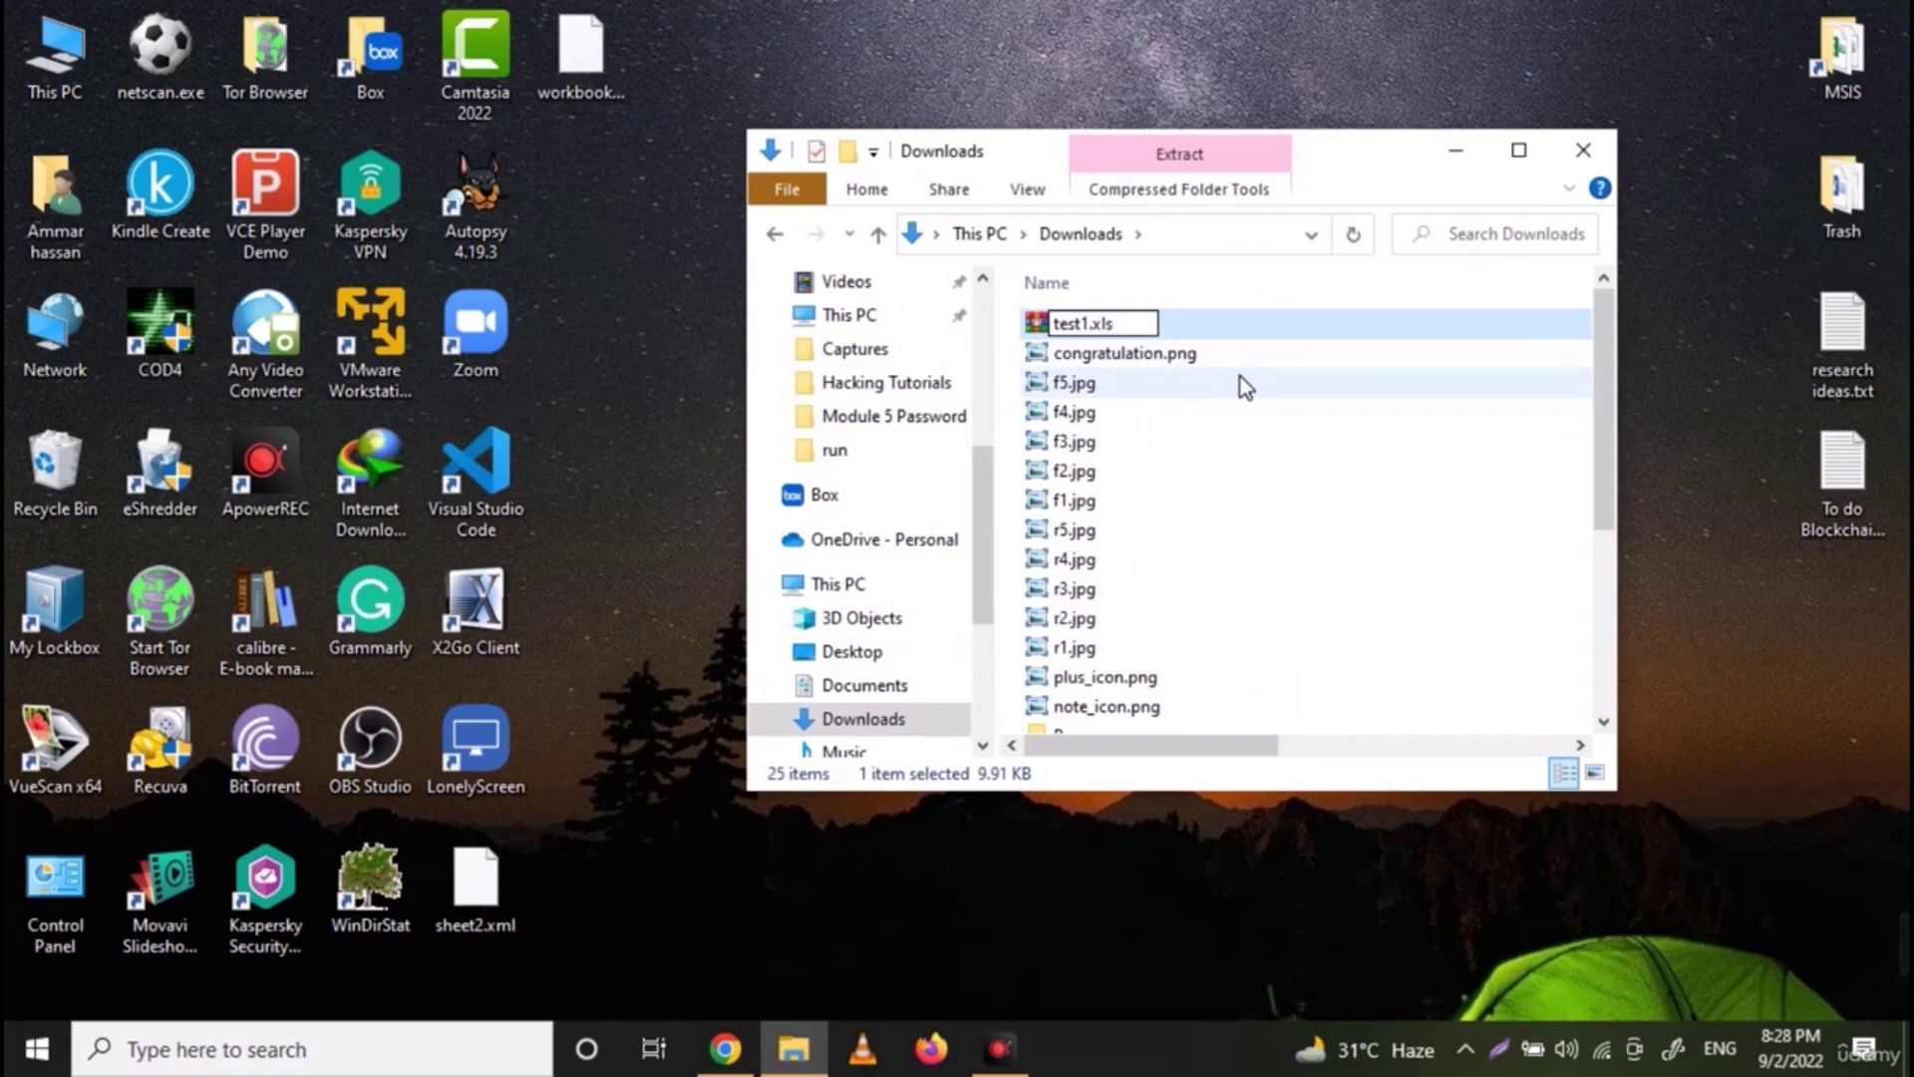
# Rename test1.xls to test1.xlsx, accept the extension change, and open it in Excel
pyautogui.write('x')
pyautogui.press('Return')
pyautogui.press('Return')
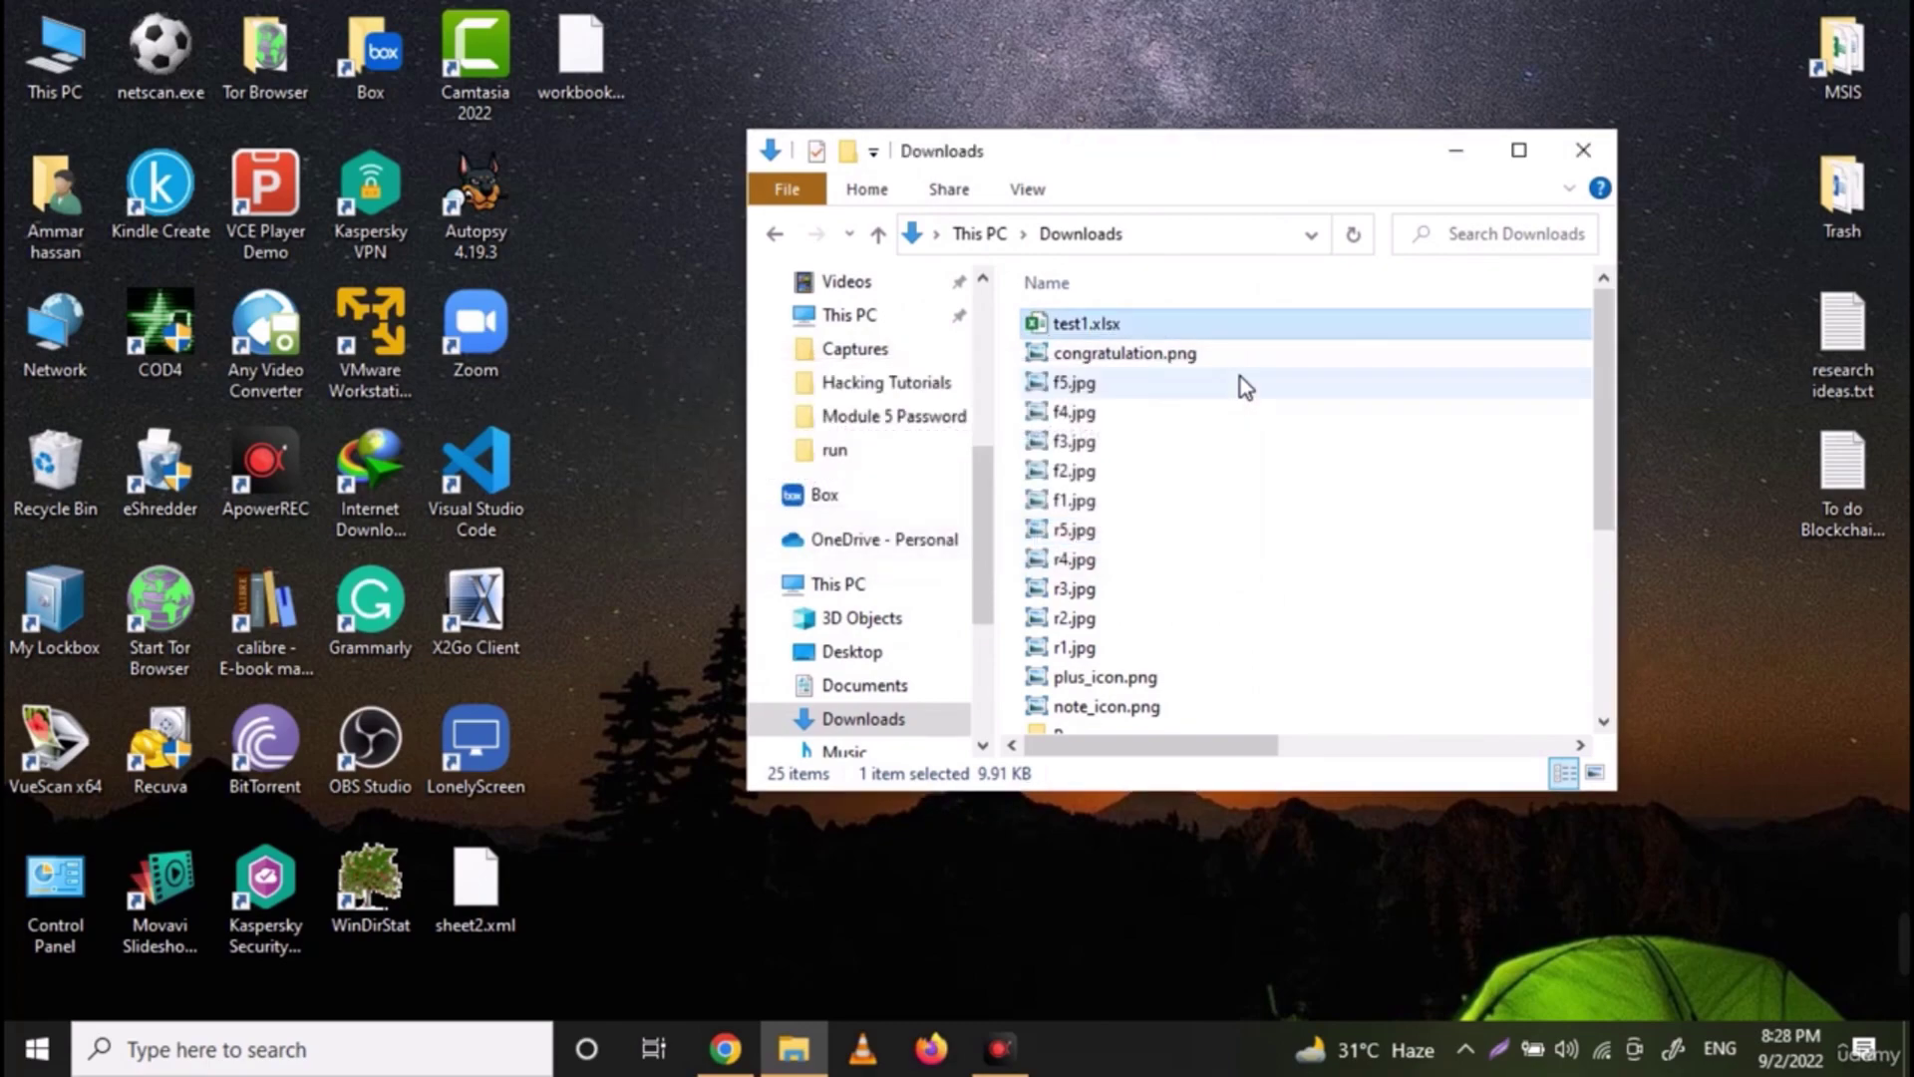
pyautogui.click(1175, 329)
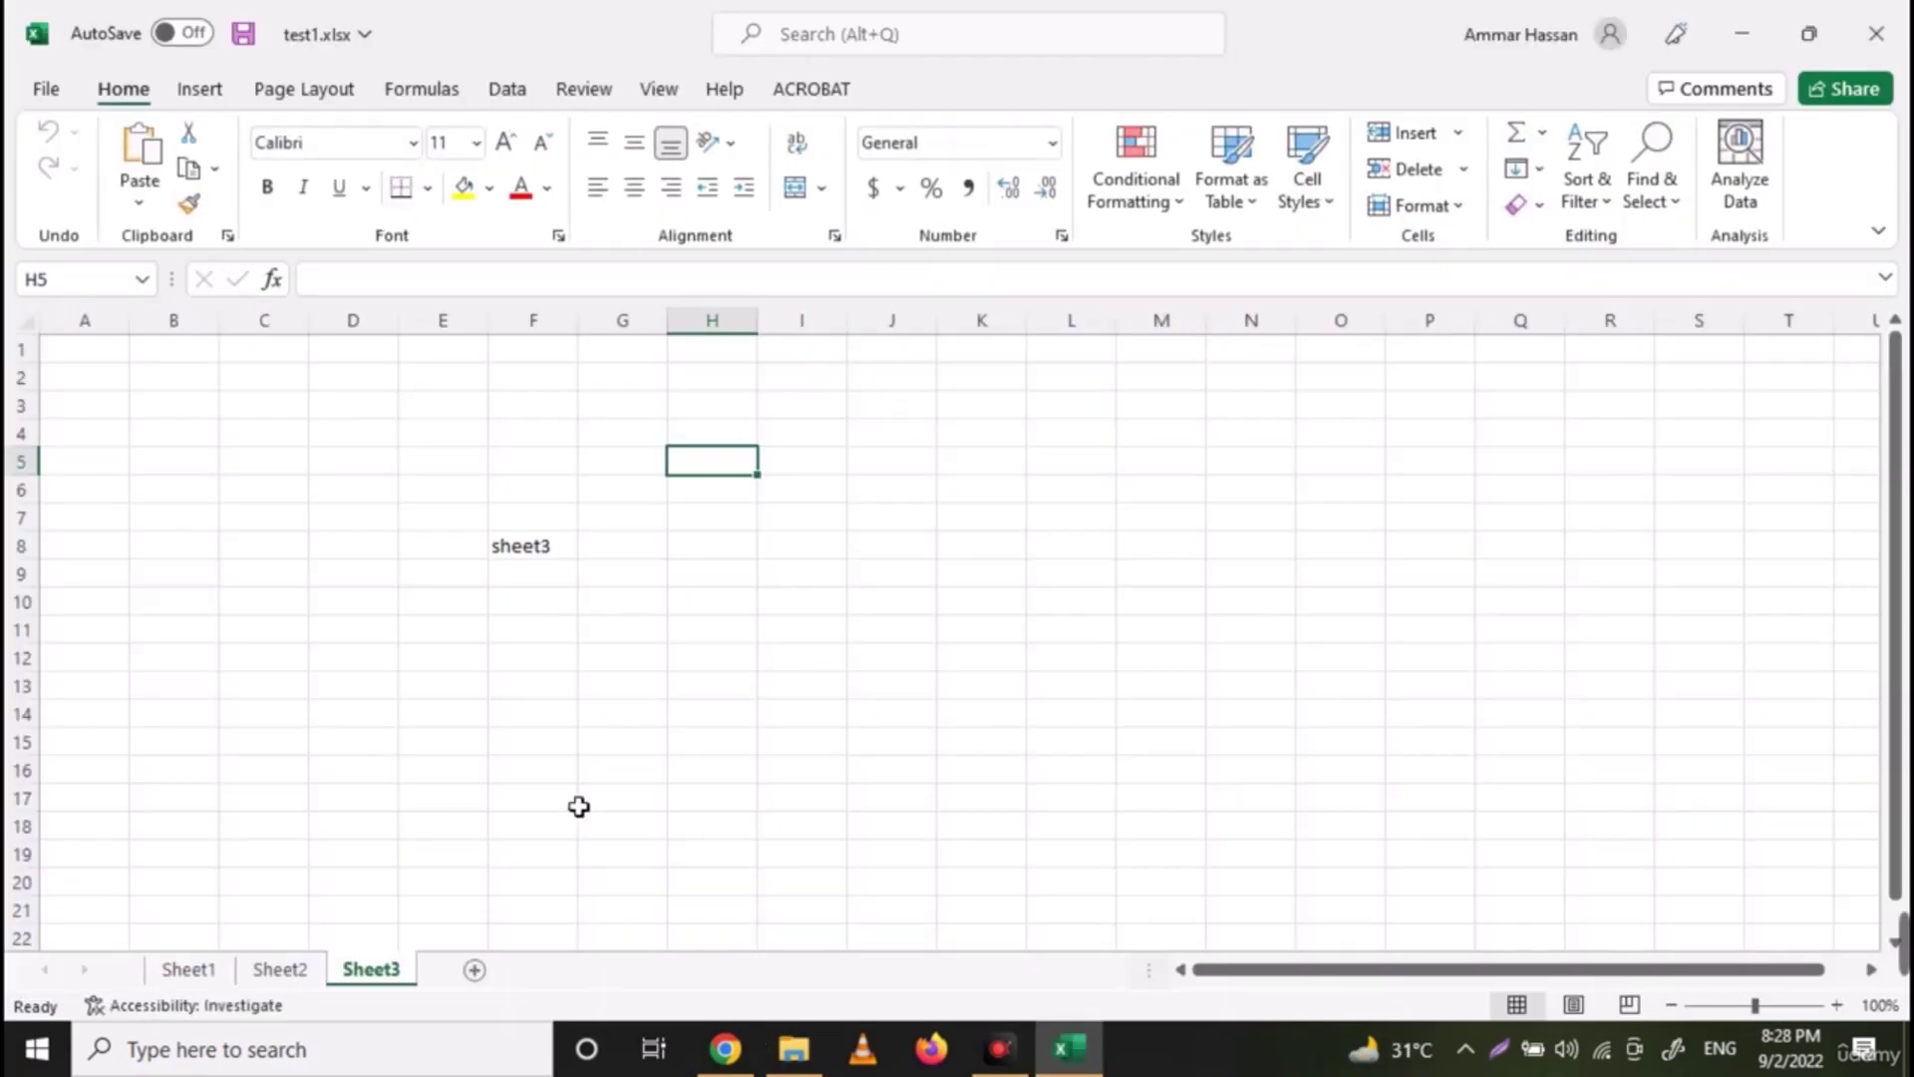
# Add worksheets Sheet4, Sheet5 and Sheet6, then close the workbook choosing Don't Save
pyautogui.click(477, 972)
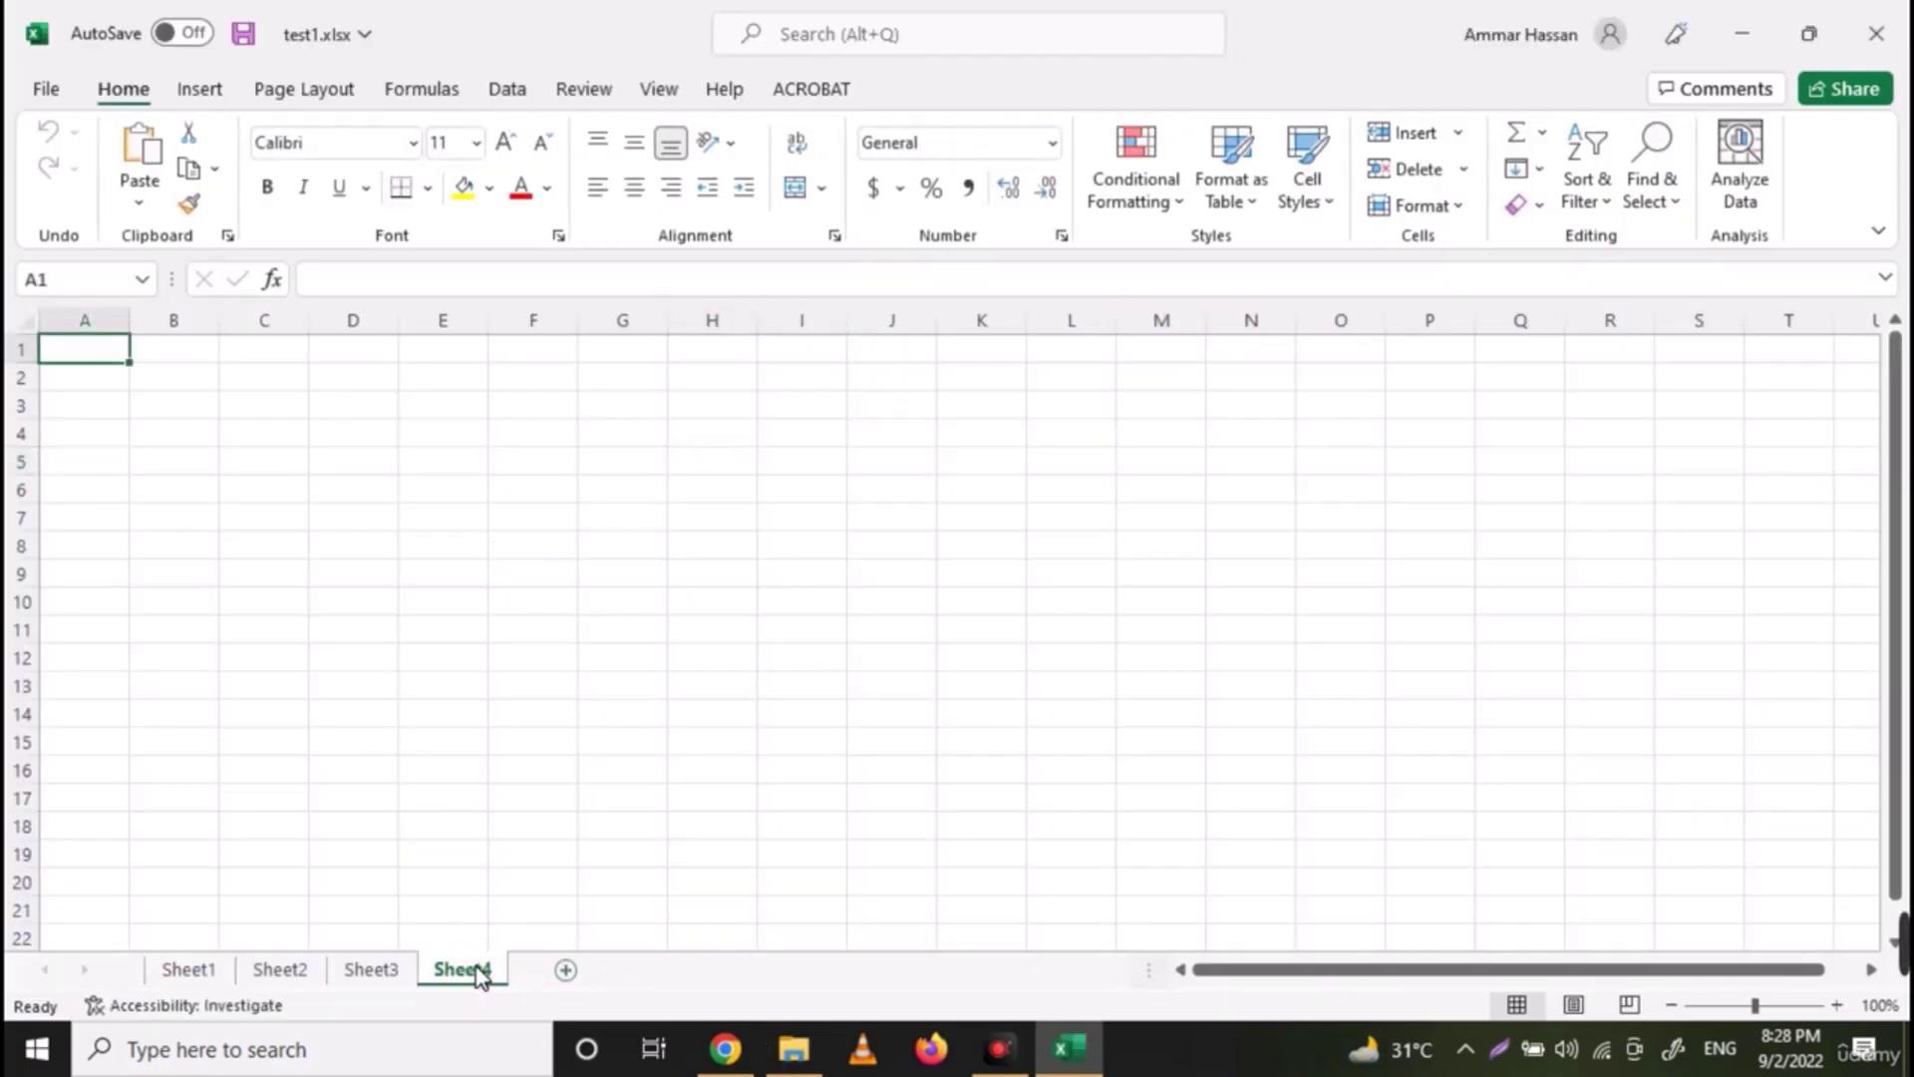
pyautogui.click(564, 972)
pyautogui.click(657, 974)
pyautogui.click(615, 858)
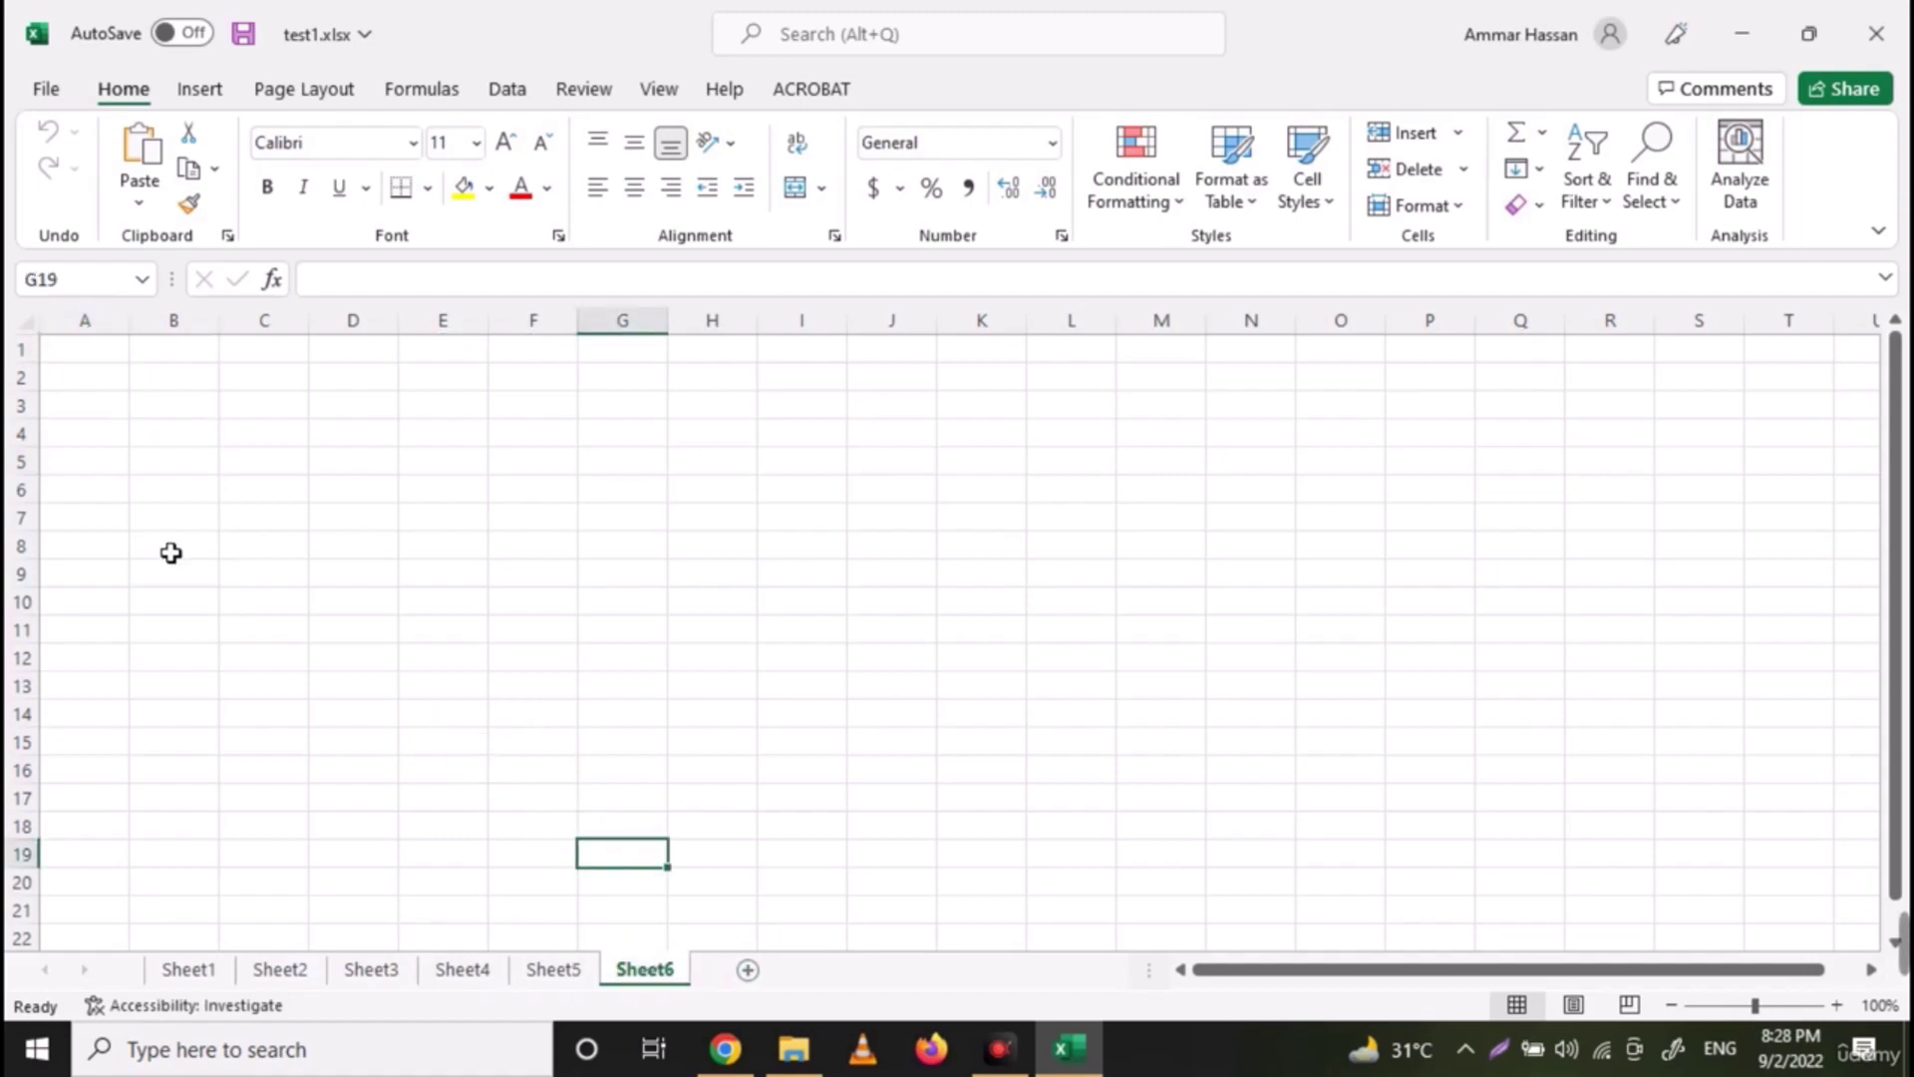
pyautogui.click(1876, 33)
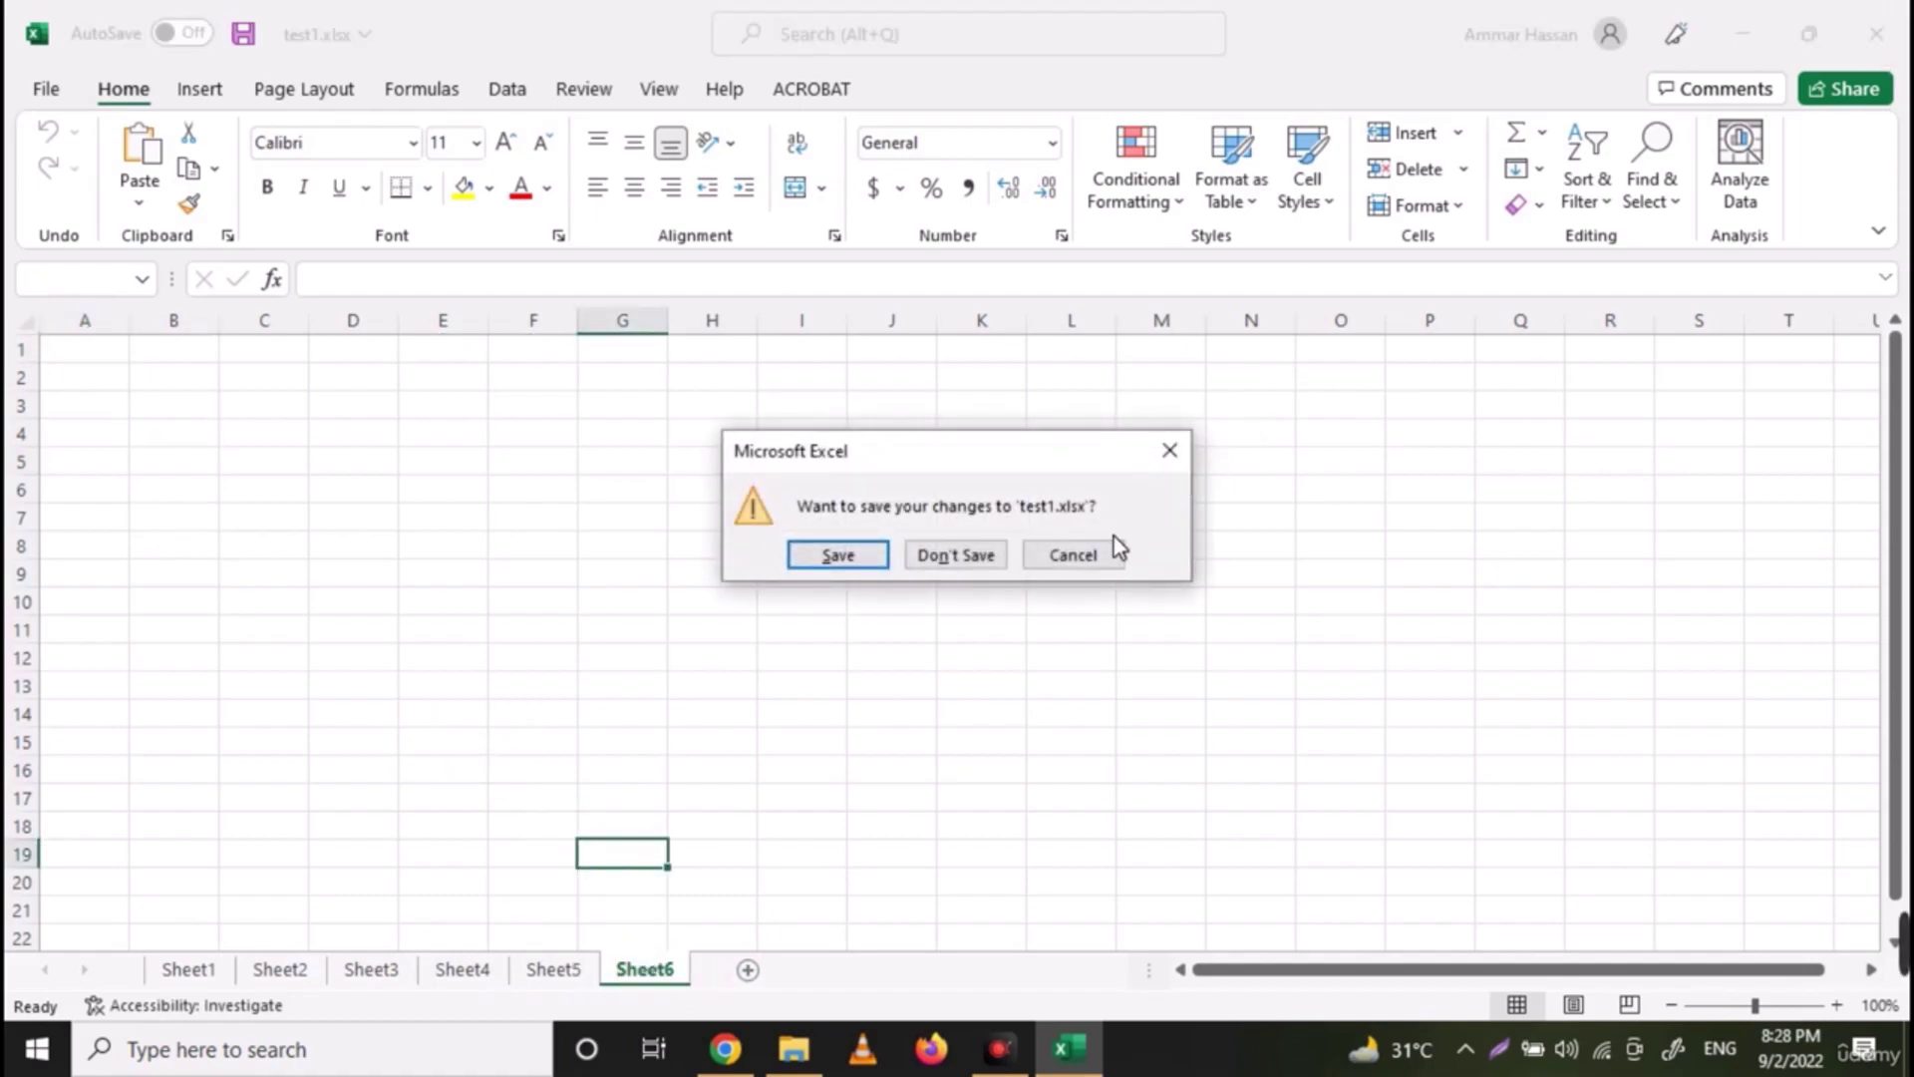
pyautogui.click(955, 564)
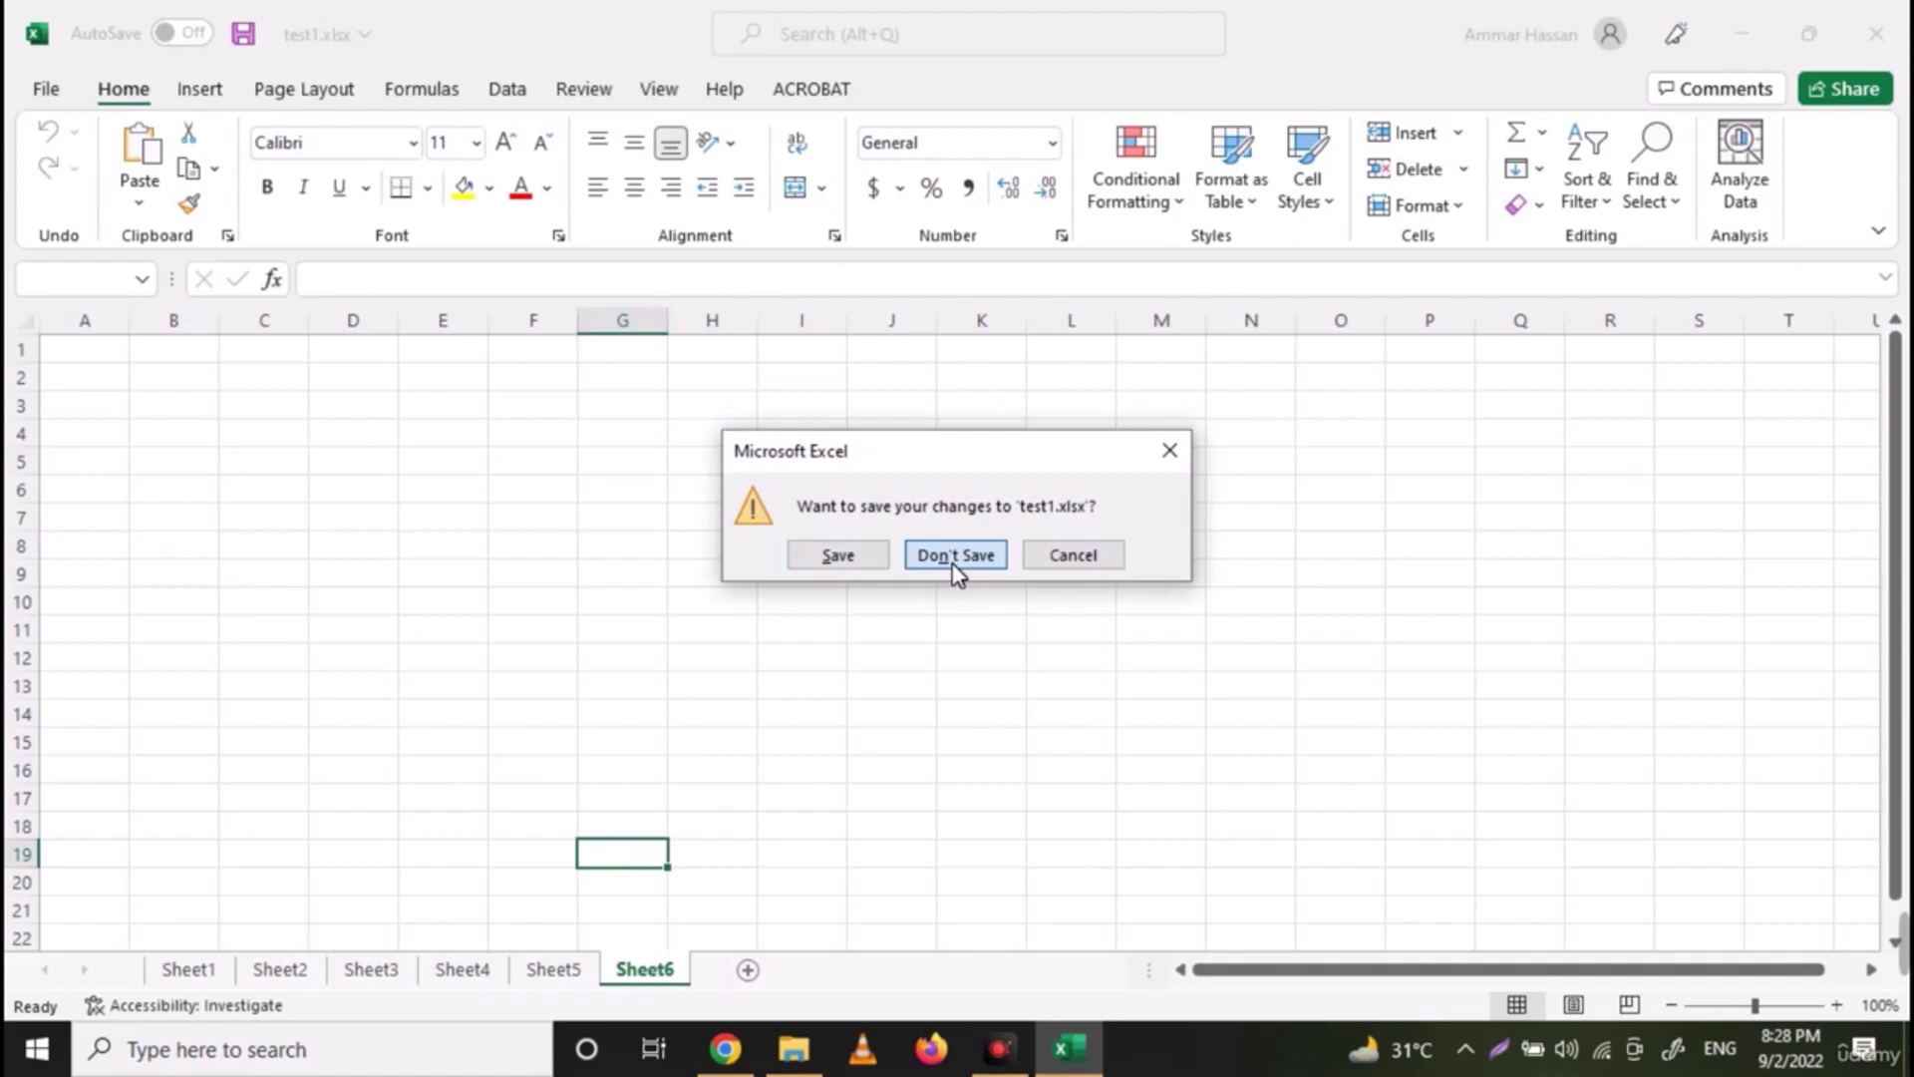